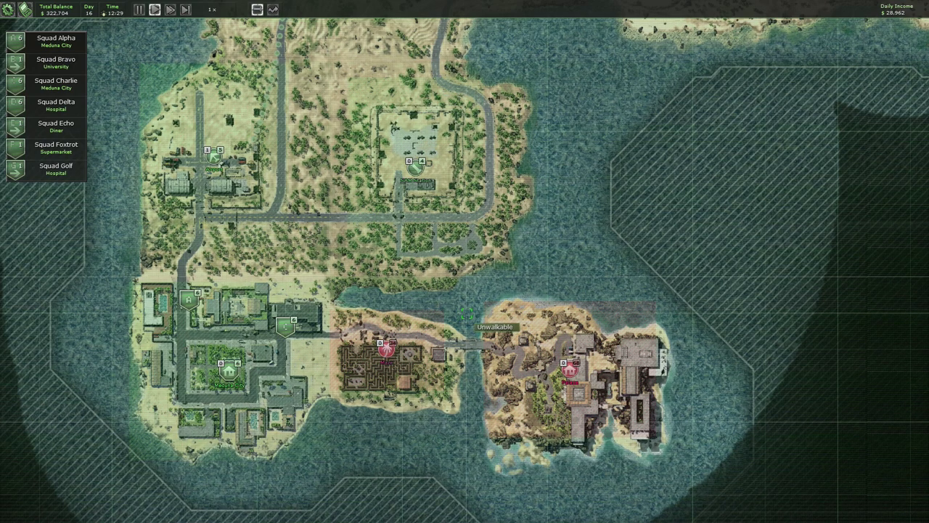
Centre the map, briefly check Squad Charlie, then select Squad Alpha and pause.
{"action": "left_click_drag", "start_coordinate": [255, 366], "coordinate": [347, 365]}
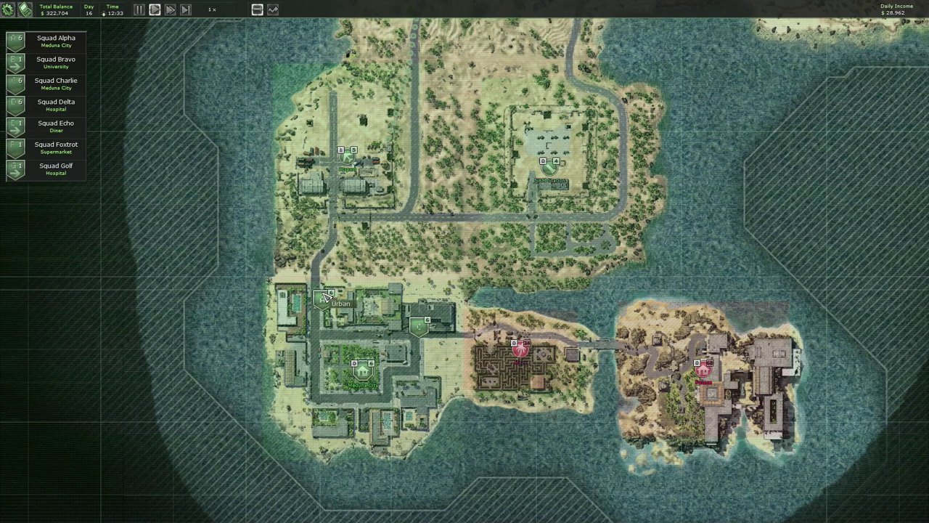
{"action": "left_click", "coordinate": [324, 300]}
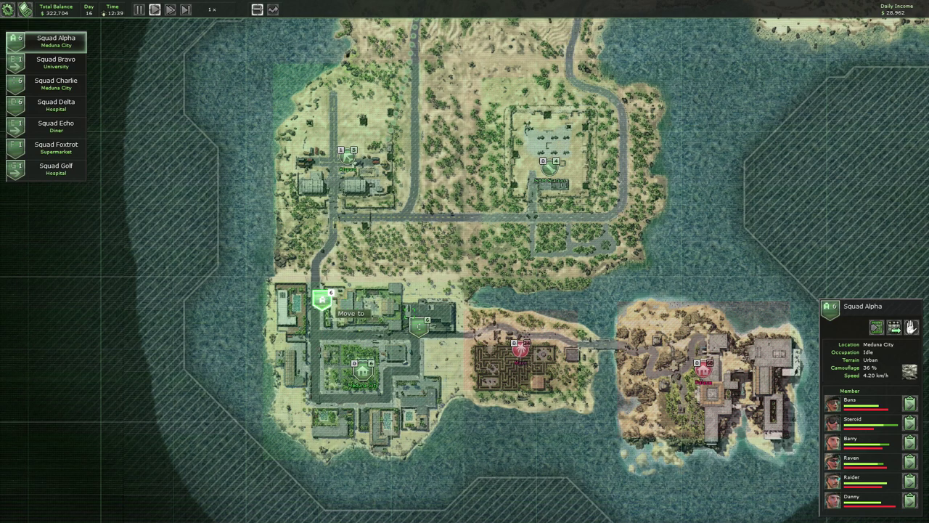
{"action": "left_click", "coordinate": [421, 329]}
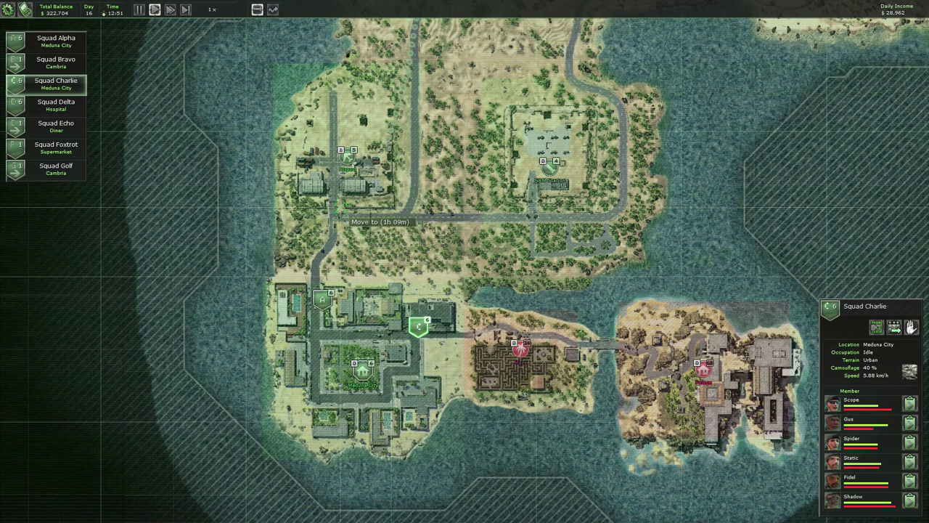
{"action": "left_click", "coordinate": [323, 299]}
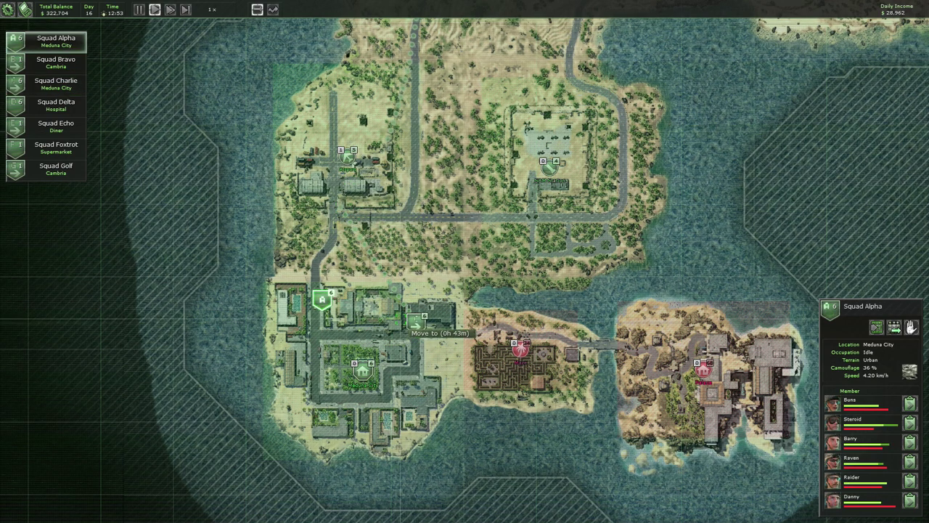
{"action": "key", "text": "space"}
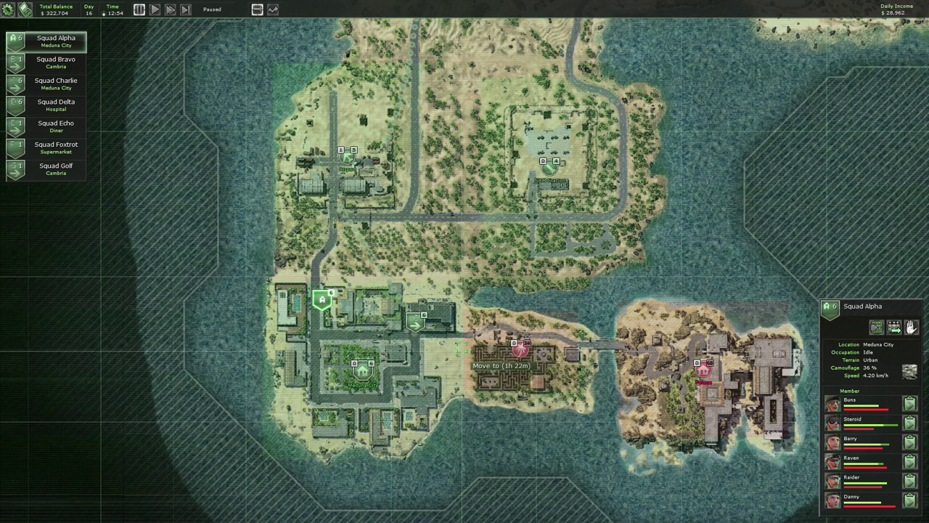
Order Squad Alpha to the sector beside the maze, run at 8x speed, then pause.
{"action": "left_click", "coordinate": [273, 9]}
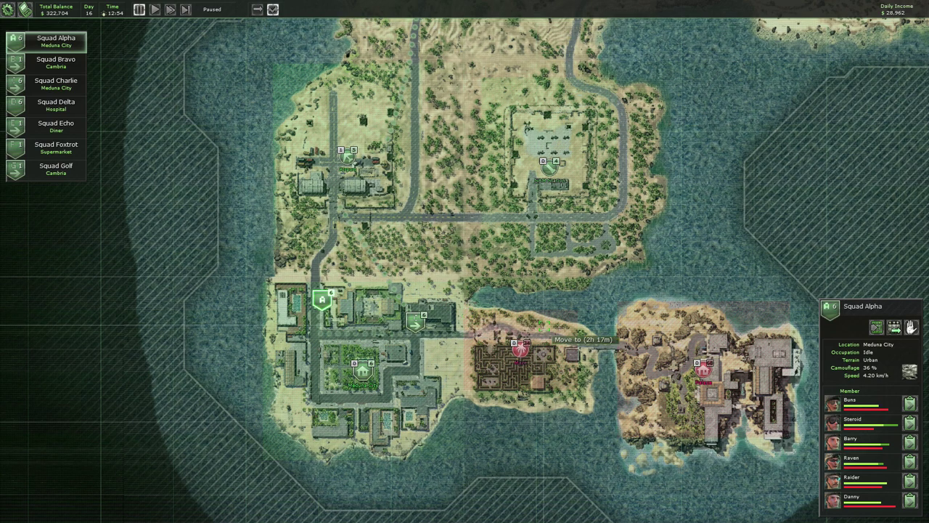
{"action": "key", "text": "Right"}
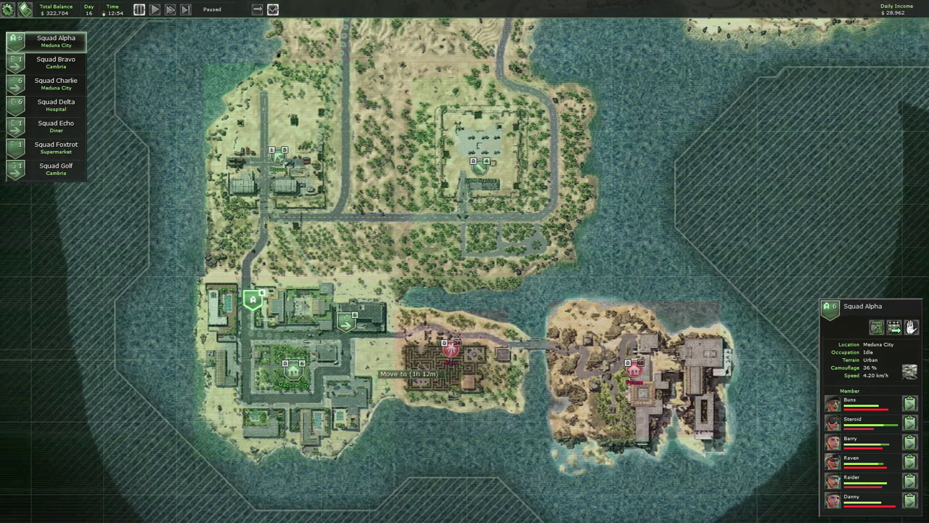
{"action": "key", "text": "Left"}
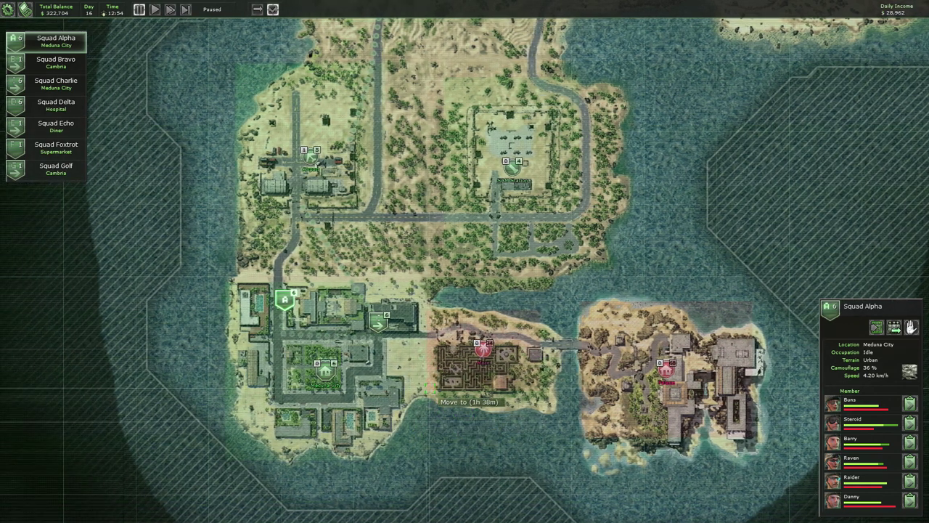
{"action": "left_click", "coordinate": [431, 380]}
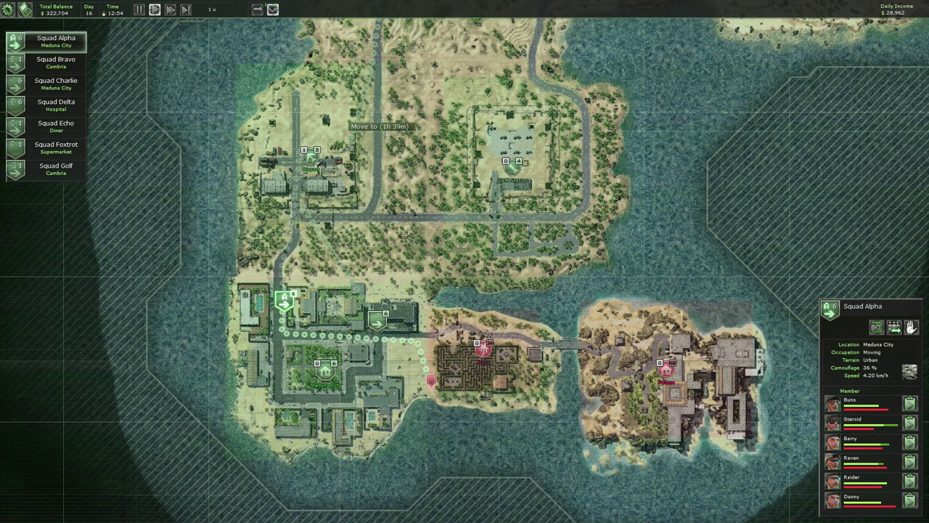
{"action": "left_click", "coordinate": [169, 9]}
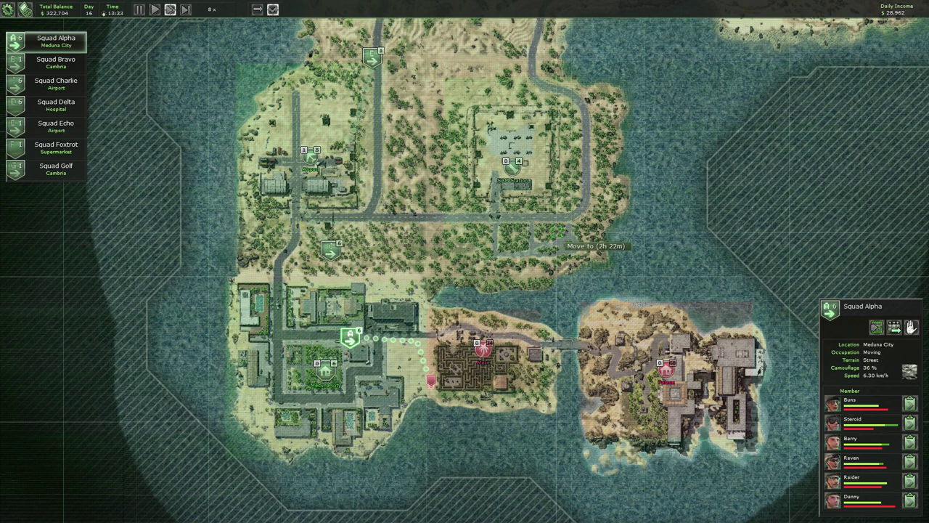
{"action": "key", "text": "space"}
Select Squad Echo, review a merc's character details, and resume time.
{"action": "left_click", "coordinate": [377, 69]}
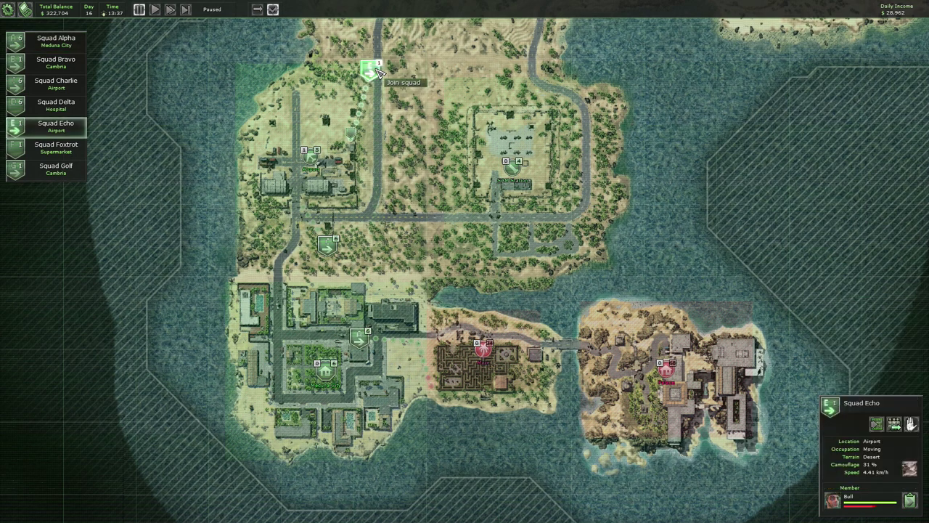
{"action": "left_click", "coordinate": [911, 500]}
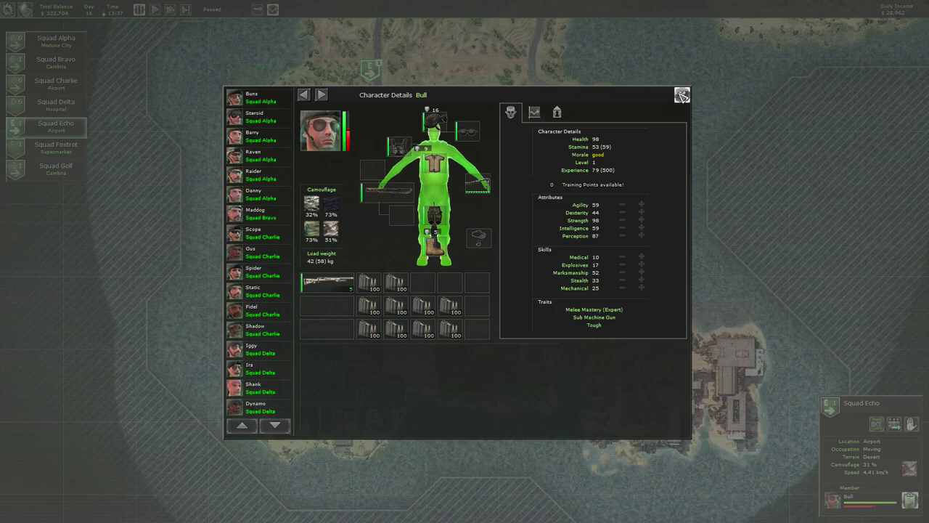
{"action": "left_click", "coordinate": [683, 96]}
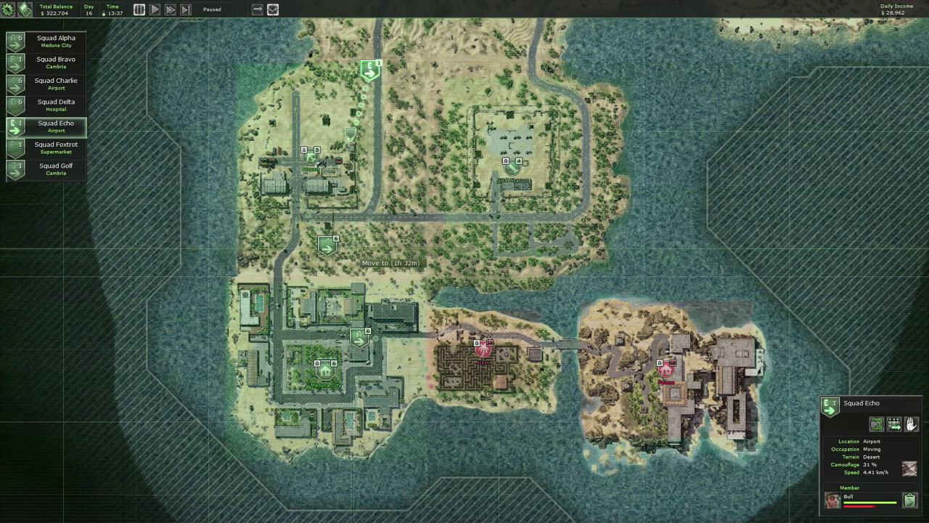
{"action": "key", "text": "space"}
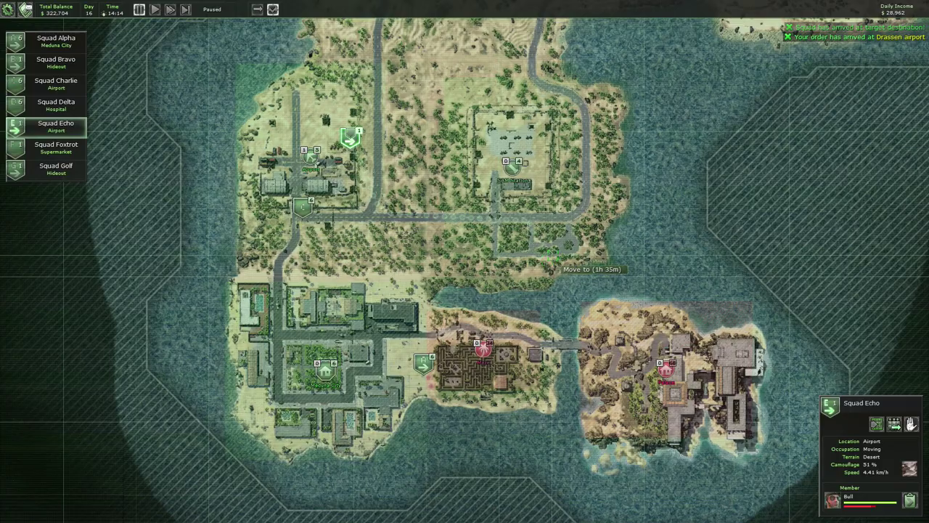
{"action": "scroll", "coordinate": [552, 254], "scroll_direction": "down", "scroll_amount": 3}
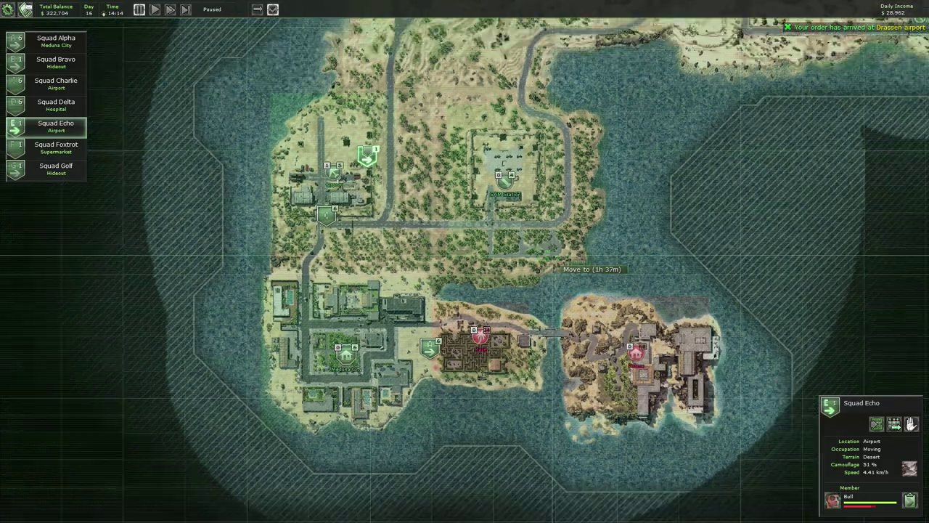
{"action": "scroll", "coordinate": [552, 254], "scroll_direction": "up", "scroll_amount": 2}
{"action": "scroll", "coordinate": [552, 255], "scroll_direction": "down", "scroll_amount": 2}
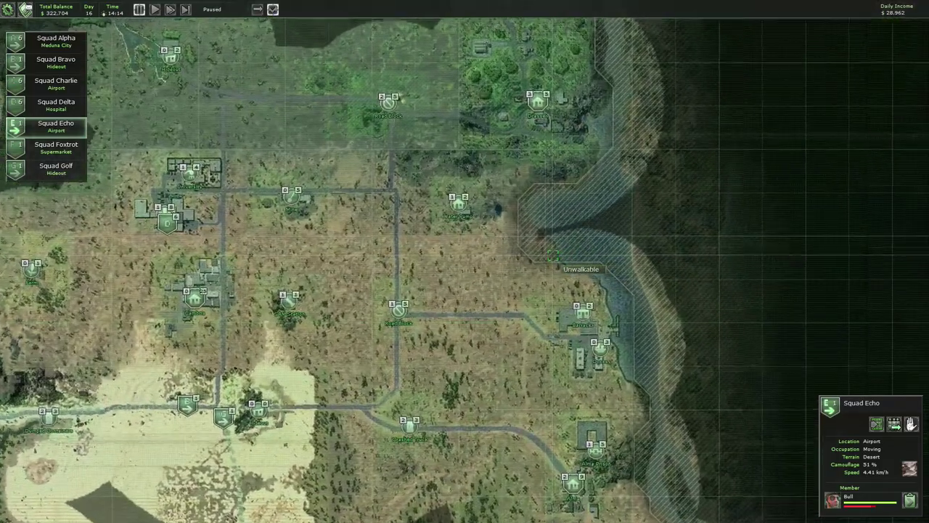
{"action": "scroll", "coordinate": [571, 184], "scroll_direction": "up", "scroll_amount": 2}
{"action": "scroll", "coordinate": [574, 190], "scroll_direction": "down", "scroll_amount": 2}
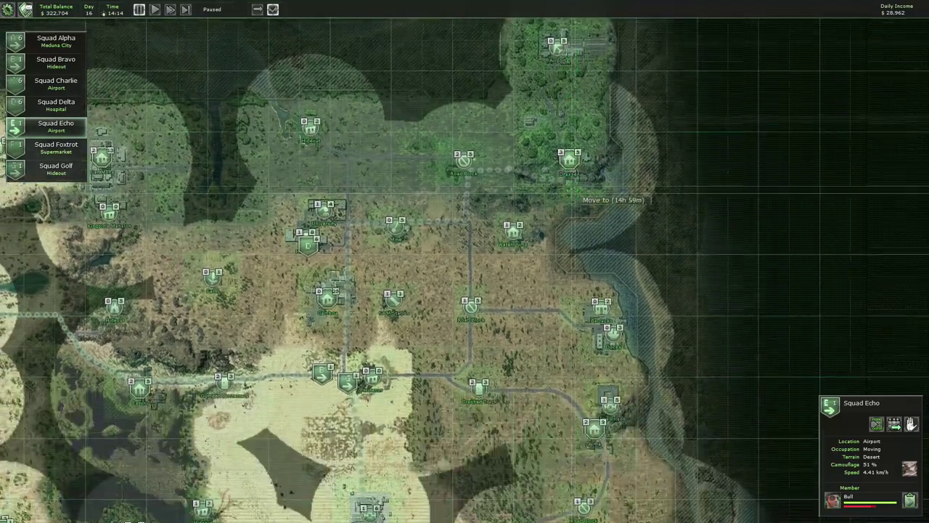
{"action": "scroll", "coordinate": [371, 229], "scroll_direction": "up", "scroll_amount": 2}
Order Squad Delta to the airport and resume time at high speed.
{"action": "left_click", "coordinate": [372, 230]}
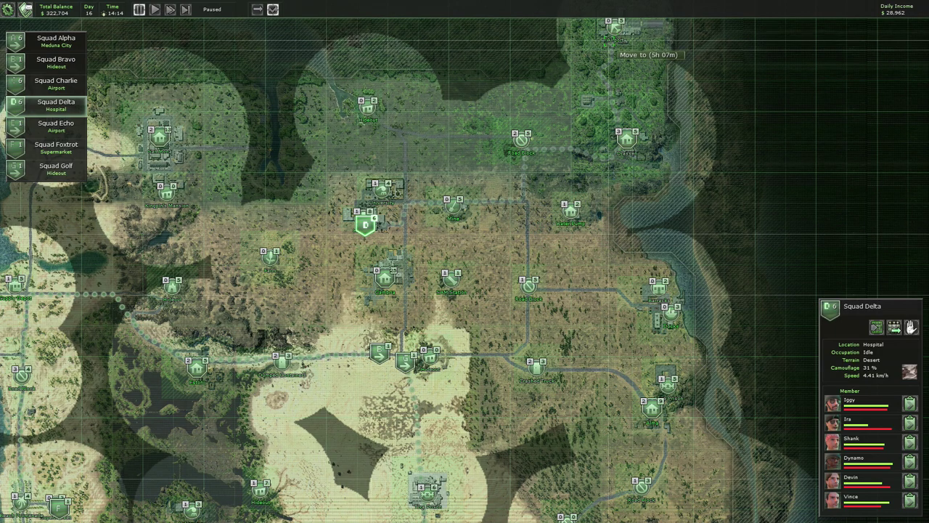
{"action": "left_click", "coordinate": [615, 29]}
{"action": "key", "text": "Left"}
{"action": "key", "text": "Down"}
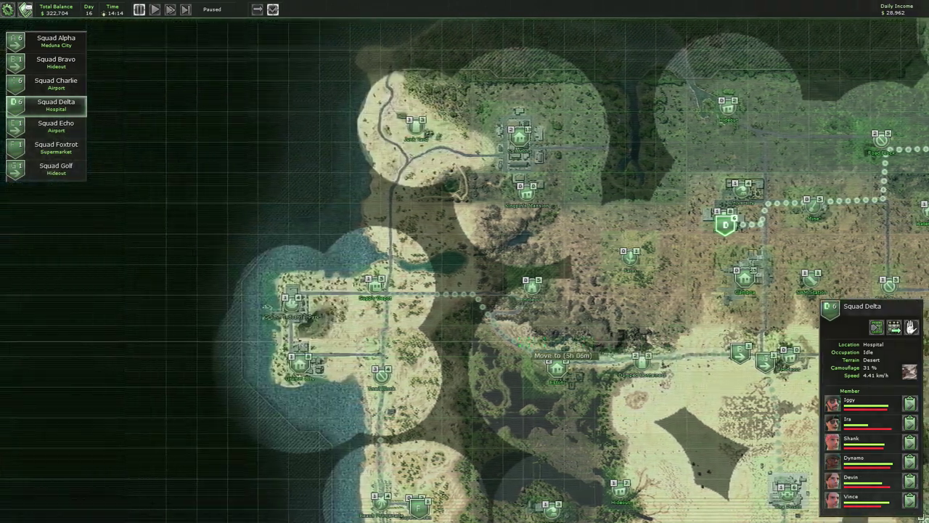
{"action": "key", "text": "Right"}
{"action": "key", "text": "Down"}
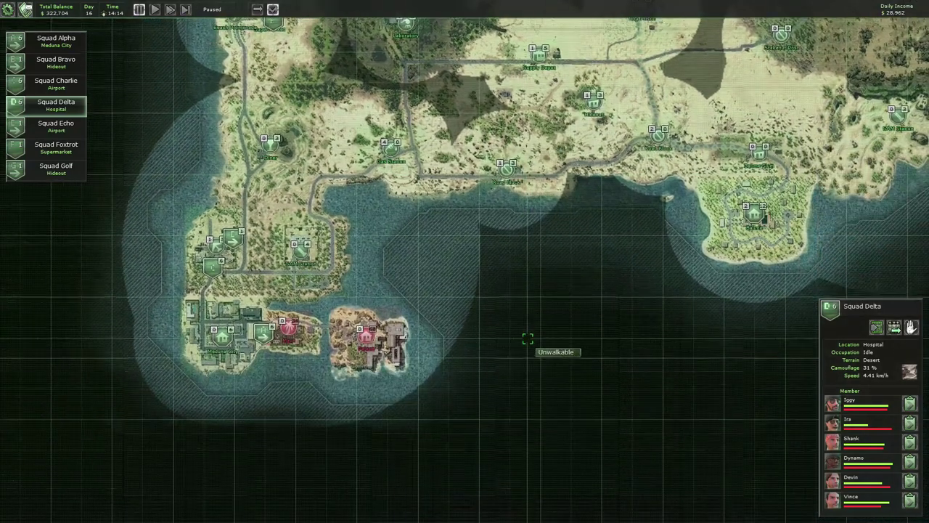
{"action": "key", "text": "space"}
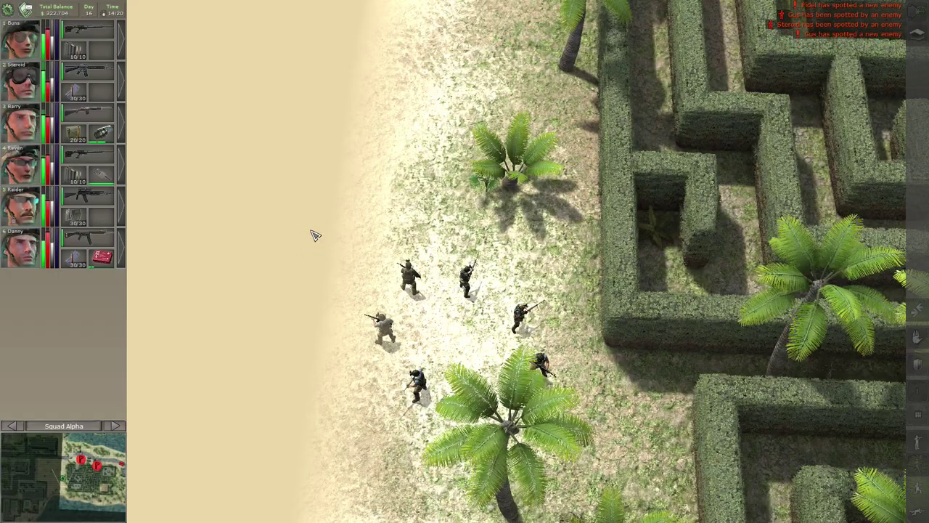
Drag-select Alpha's six beach mercs, then survey the maze, statue courtyard and road.
{"action": "left_click_drag", "start_coordinate": [602, 421], "coordinate": [602, 422]}
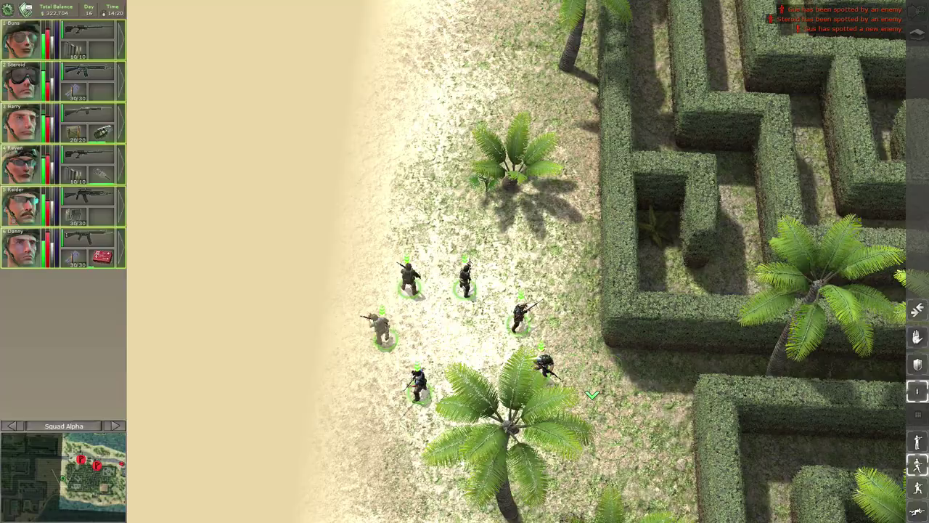
{"action": "scroll", "coordinate": [574, 363], "scroll_direction": "up", "scroll_amount": 3}
{"action": "key", "text": "Up"}
{"action": "key", "text": "Right"}
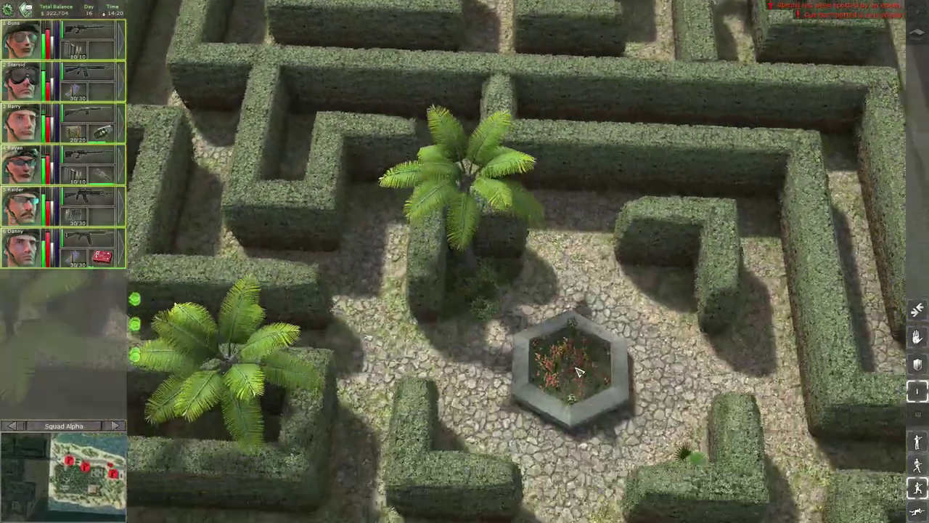
{"action": "key", "text": "Down"}
{"action": "key", "text": "Left"}
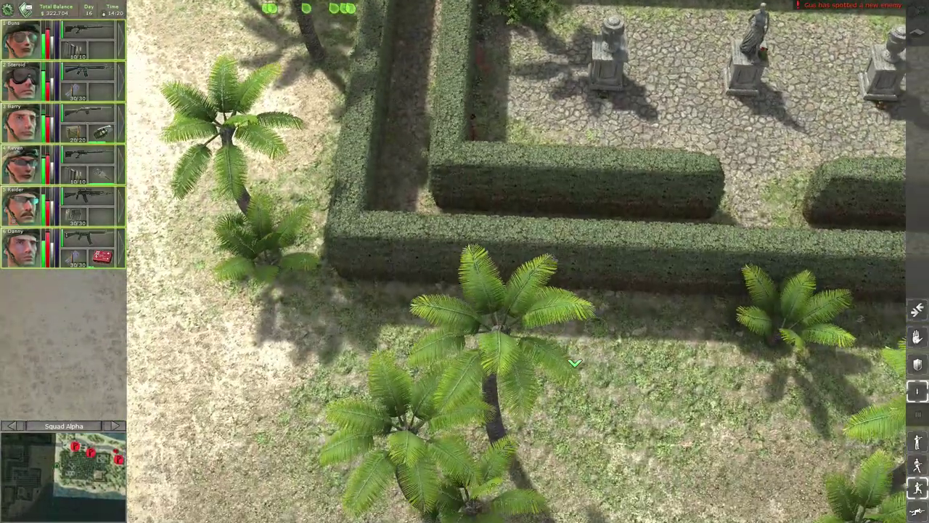
{"action": "scroll", "coordinate": [574, 363], "scroll_direction": "down", "scroll_amount": 3}
{"action": "key", "text": "Left"}
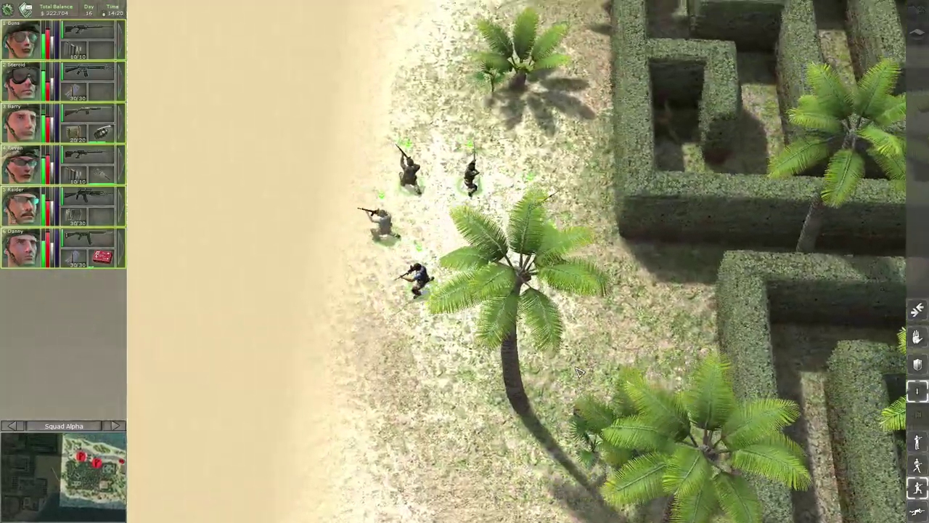
{"action": "key", "text": "Right"}
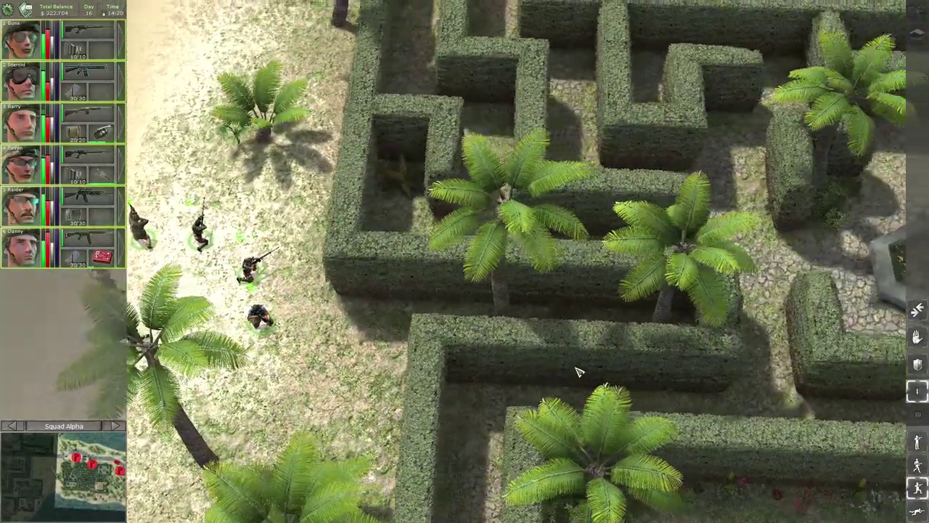
{"action": "key", "text": "Down"}
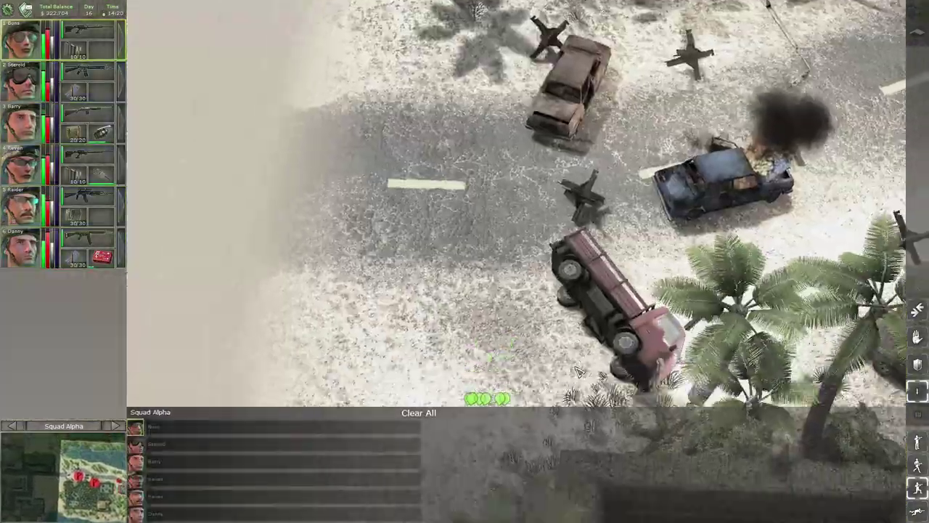
{"action": "key", "text": "Down"}
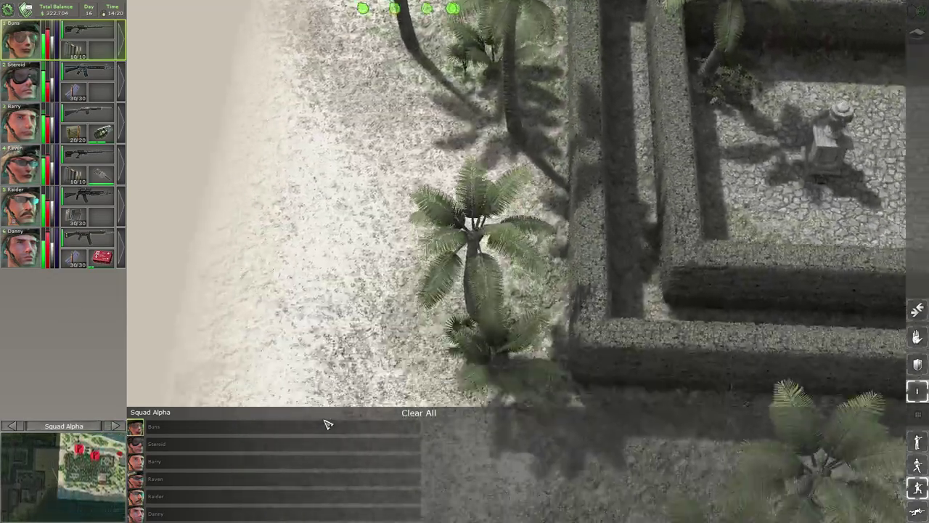
Pan over the hedge maze, the building beyond it, and the beach umbrellas.
{"action": "key", "text": "Up"}
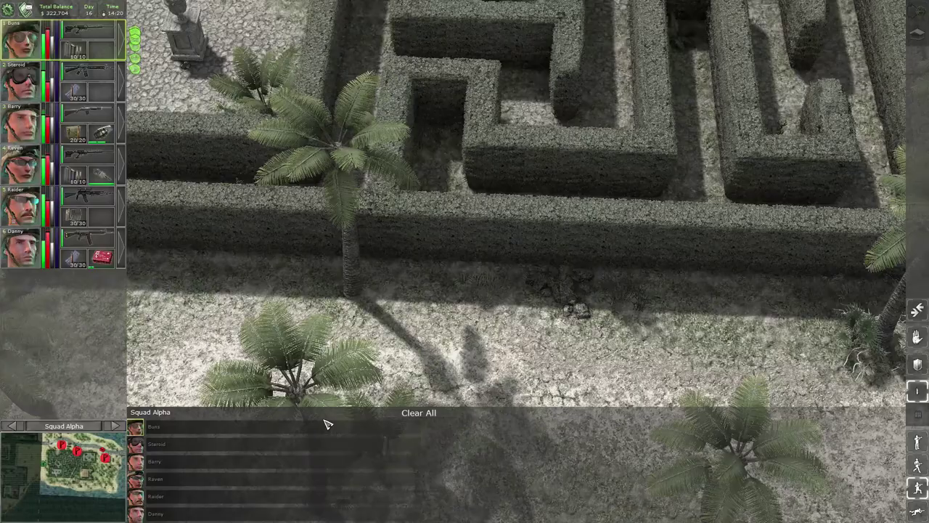
{"action": "key", "text": "Right"}
{"action": "key", "text": "Down"}
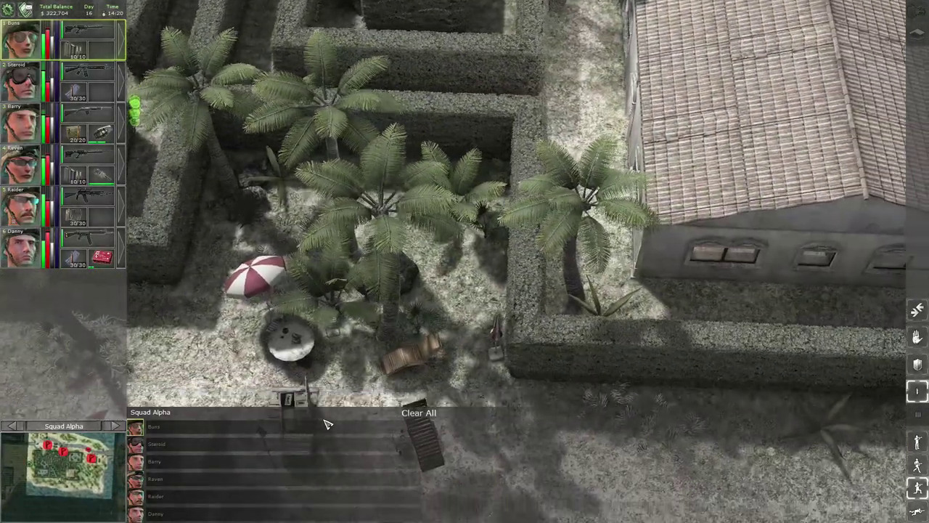
{"action": "key", "text": "Down"}
{"action": "key", "text": "Left"}
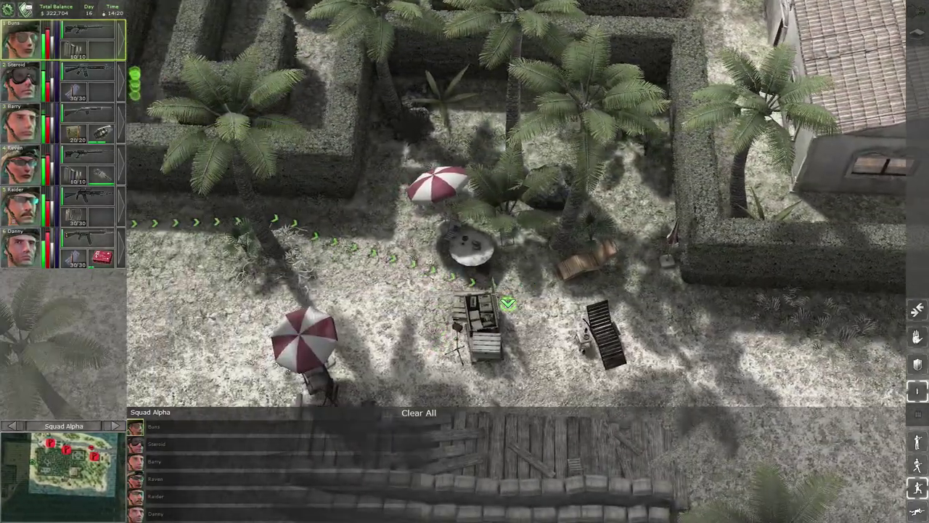
{"action": "key", "text": "Left"}
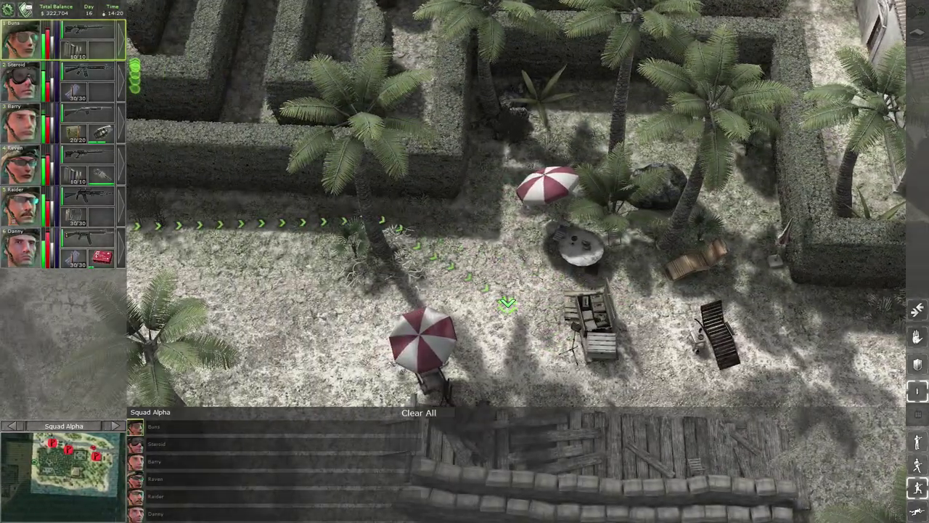
{"action": "key", "text": "Left"}
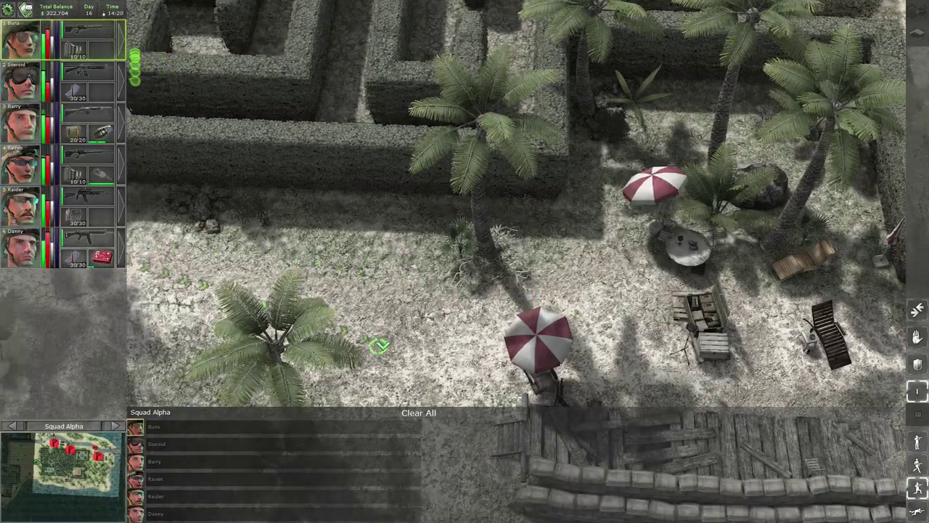
{"action": "key", "text": "Left"}
Scout the wrecked cars by the road and the wooden bunker and shed.
{"action": "key", "text": "Up"}
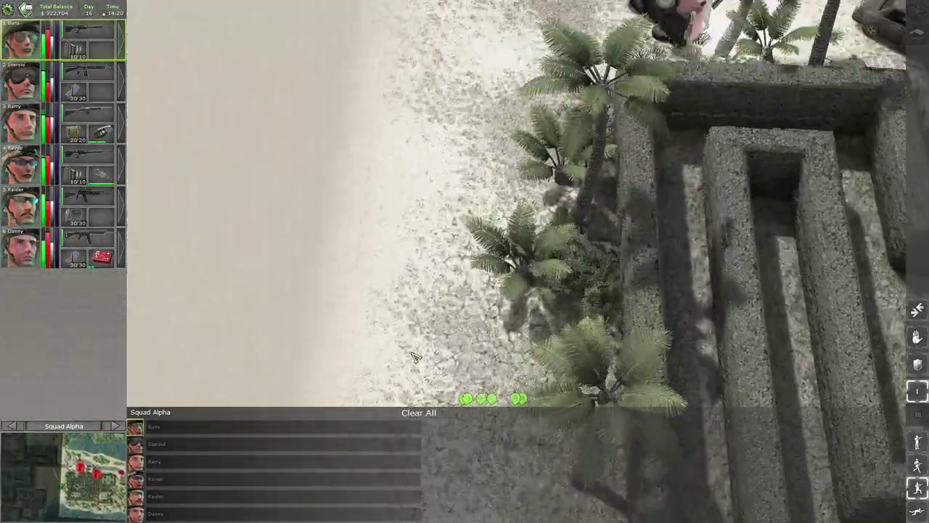
{"action": "key", "text": "Up"}
{"action": "key", "text": "Right"}
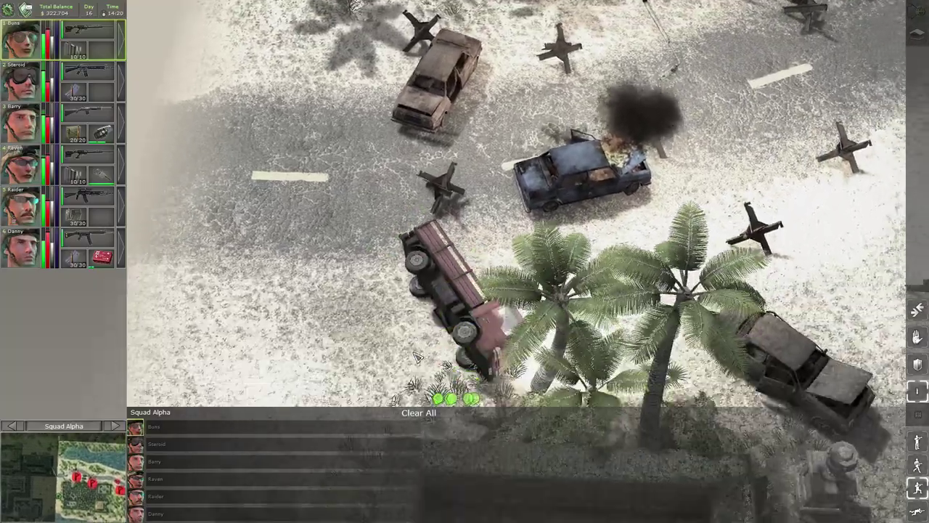
{"action": "key", "text": "Right"}
{"action": "key", "text": "Up"}
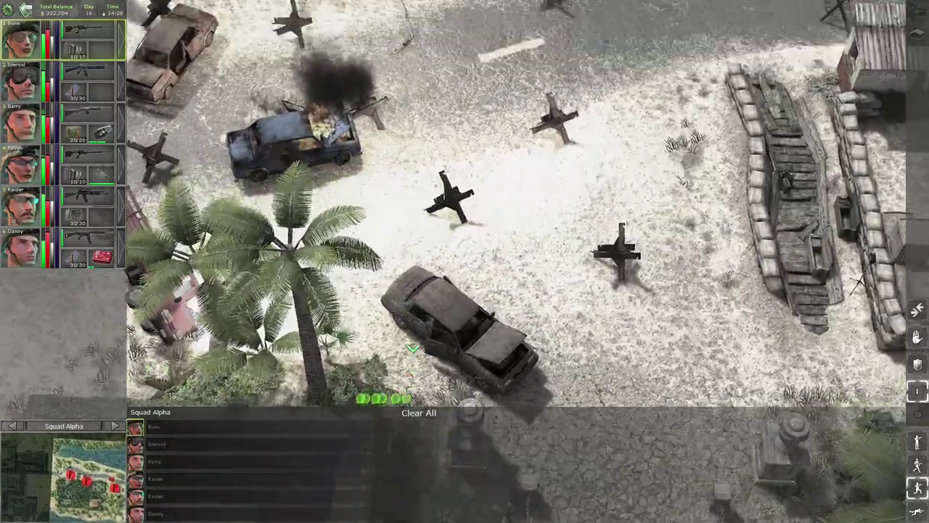
{"action": "key", "text": "Right"}
{"action": "key", "text": "Right"}
{"action": "key", "text": "Down"}
{"action": "key", "text": "Left"}
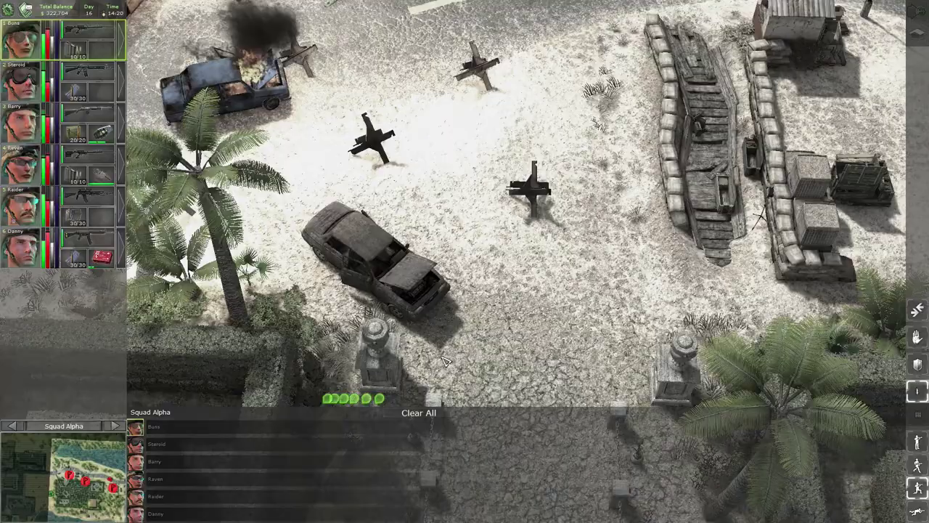
{"action": "key", "text": "Down"}
{"action": "key", "text": "Left"}
{"action": "key", "text": "Down"}
{"action": "key", "text": "Down"}
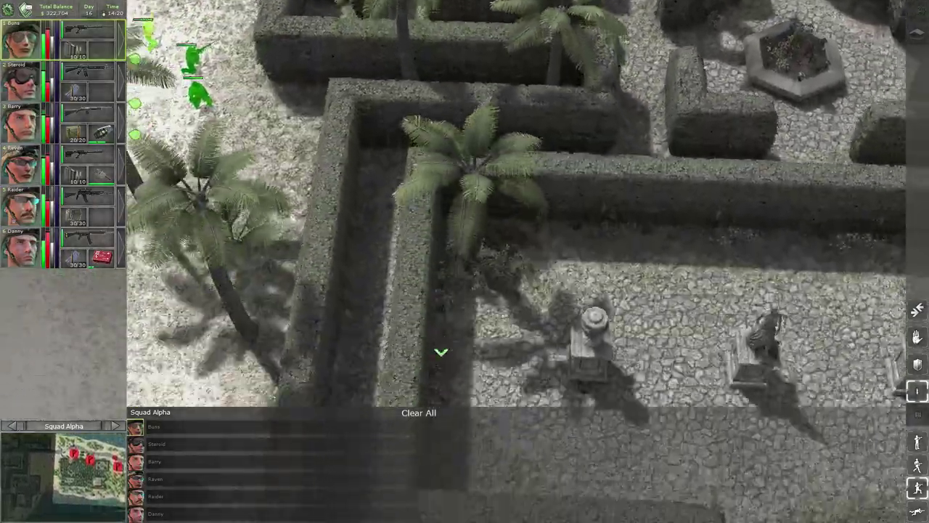
Survey the beach edge beside the maze and the statue courtyard inside it.
{"action": "key", "text": "Up"}
{"action": "key", "text": "Left"}
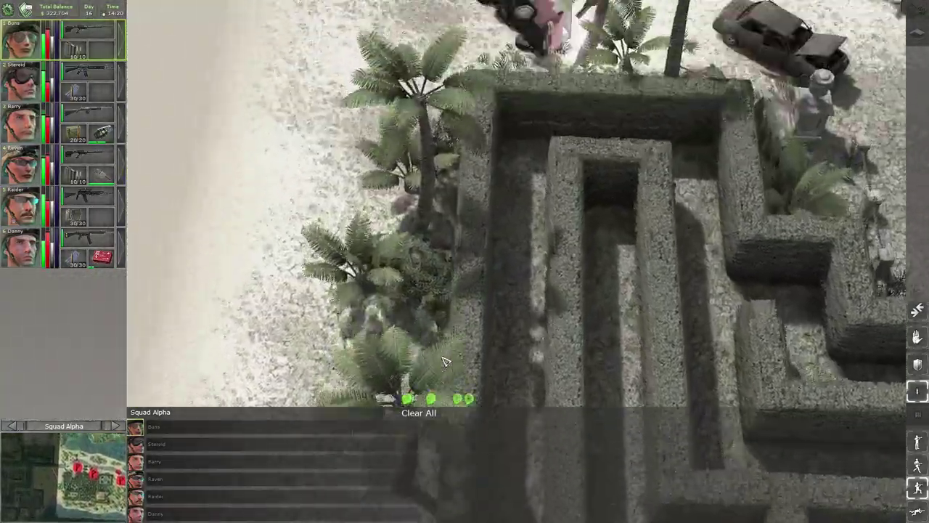
{"action": "key", "text": "Right"}
{"action": "key", "text": "Down"}
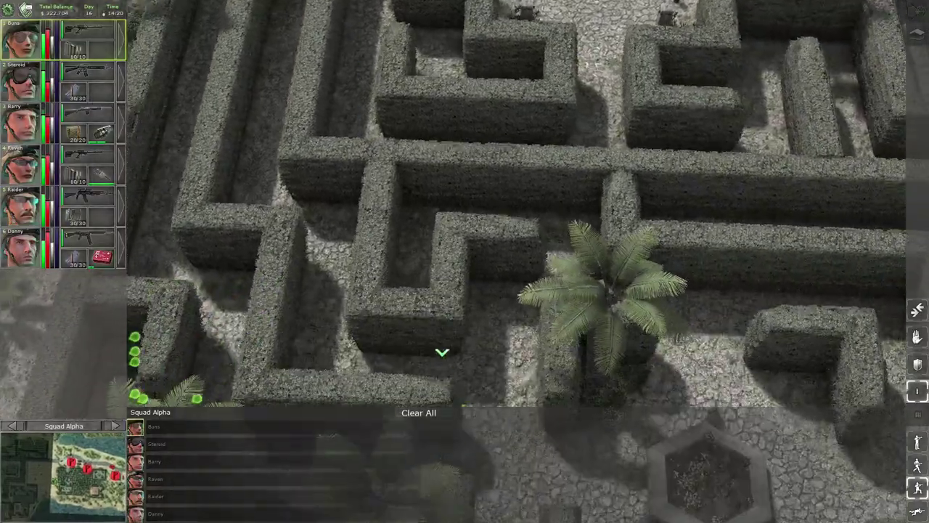
{"action": "key", "text": "Left"}
{"action": "key", "text": "Down"}
{"action": "key", "text": "Down"}
{"action": "key", "text": "Left"}
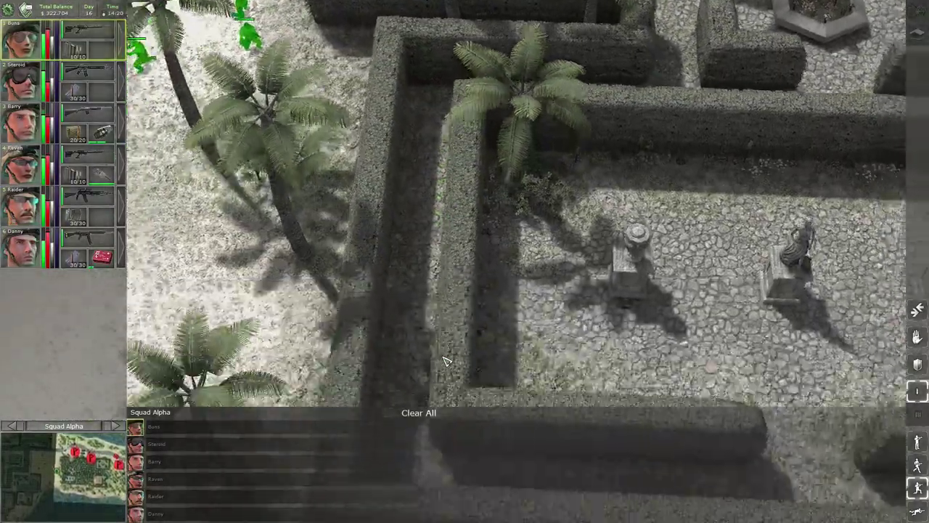
{"action": "key", "text": "Right"}
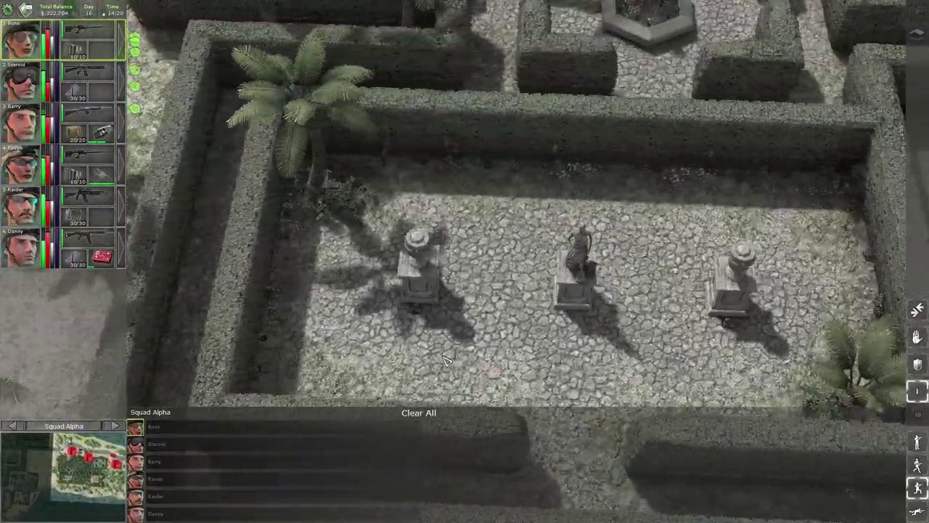
{"action": "key", "text": "Down"}
Inspect the tiled-roof villa and its walls, then rotate the camera a quarter turn.
{"action": "key", "text": "Right"}
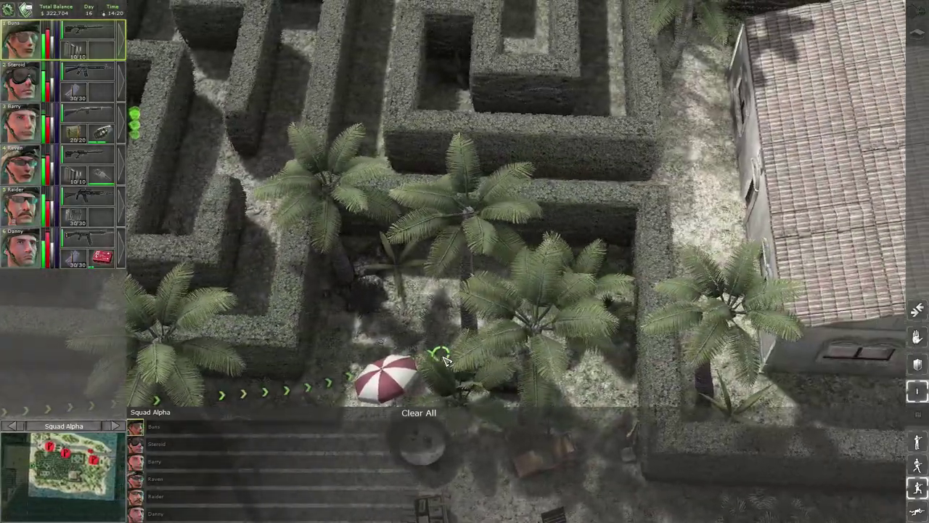
{"action": "key", "text": "Down"}
{"action": "key", "text": "Up"}
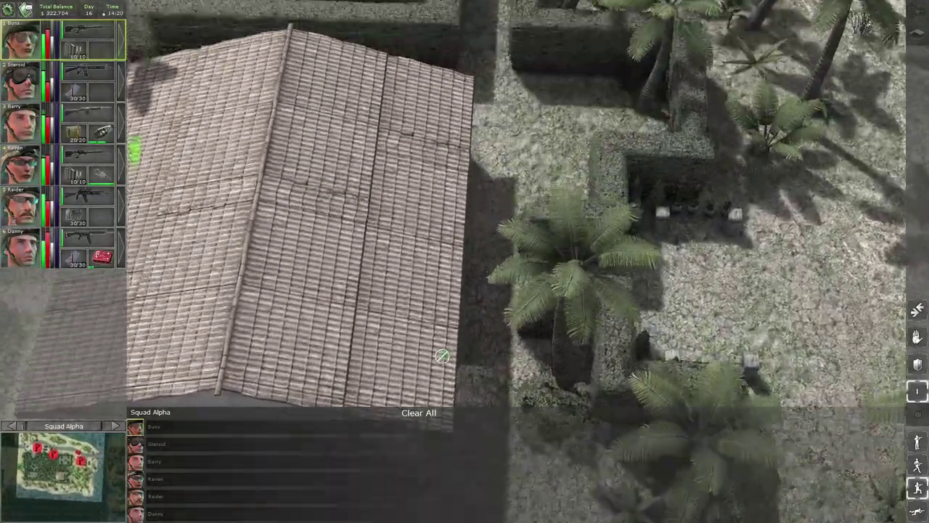
{"action": "key", "text": "Left"}
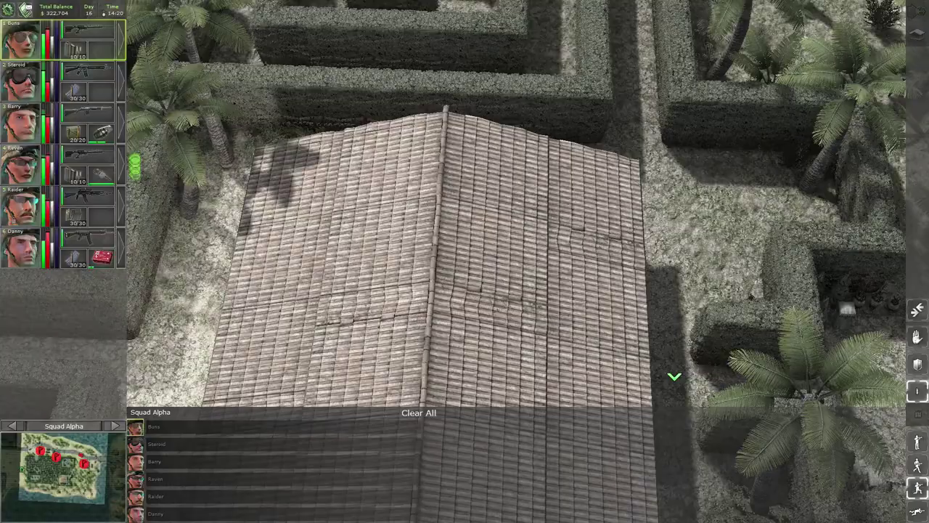
{"action": "key", "text": "Left"}
{"action": "key", "text": "Down"}
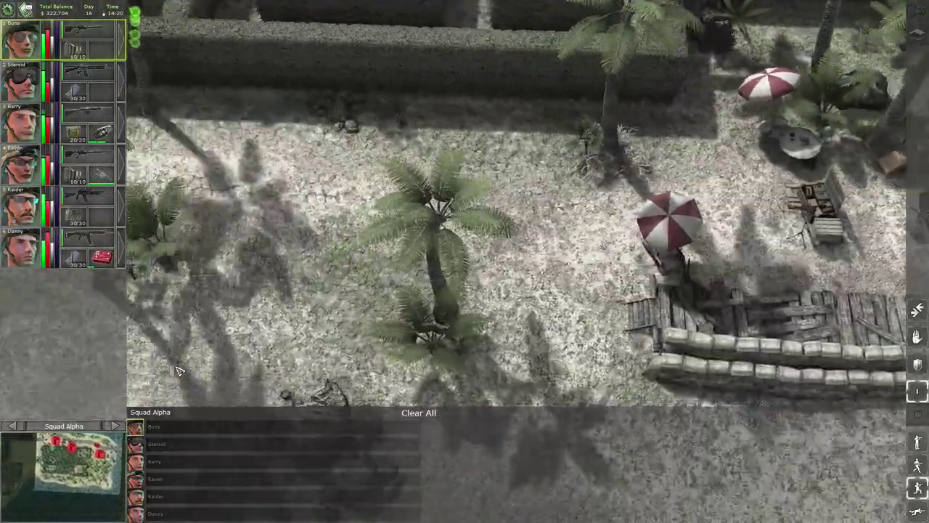
{"action": "key", "text": "q"}
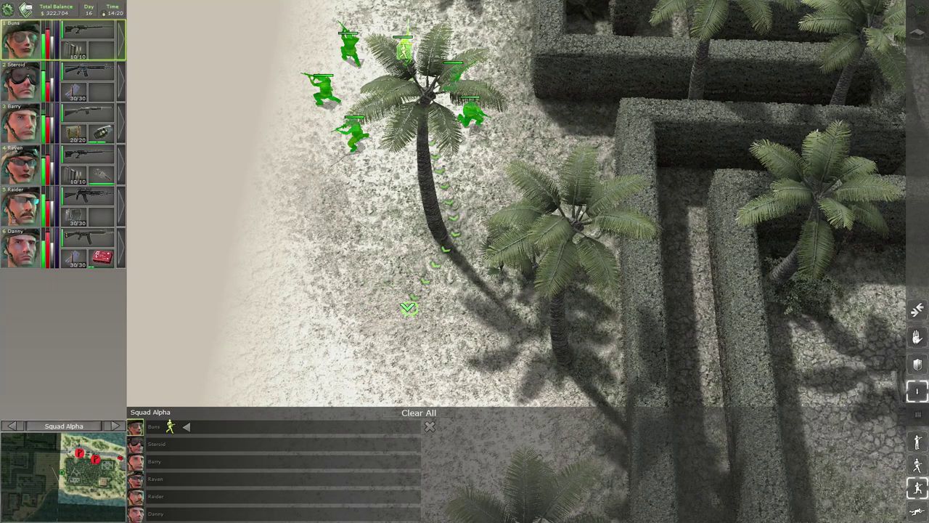
Resume real time, follow the squad along the beach, and select Raider.
{"action": "key", "text": "Up"}
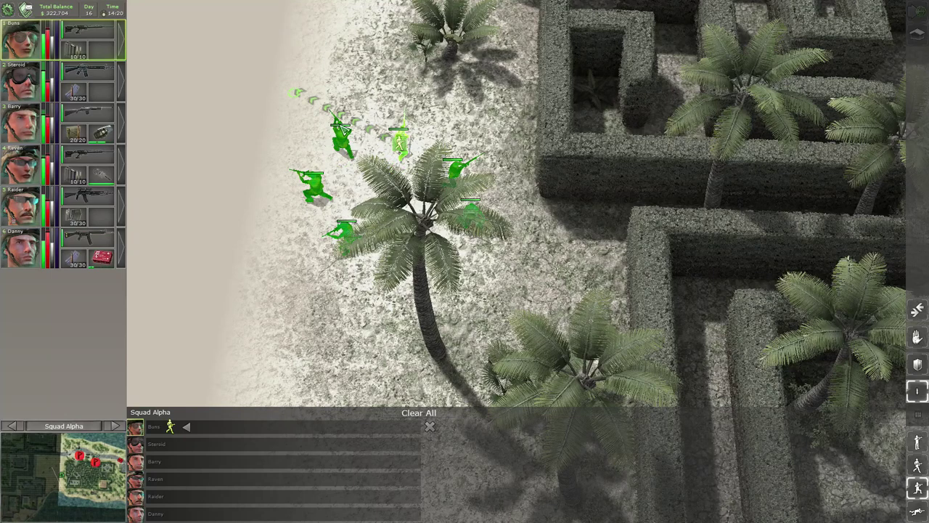
{"action": "key", "text": "space"}
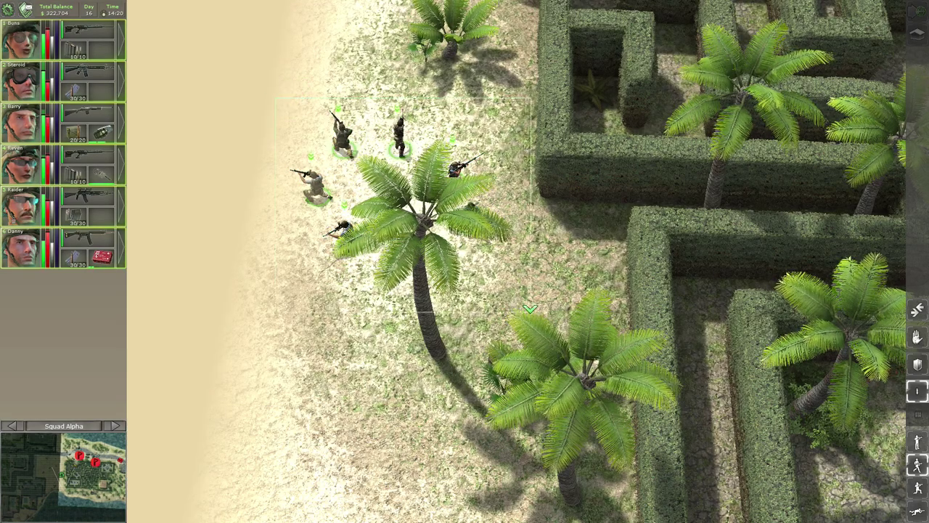
{"action": "key", "text": "Down"}
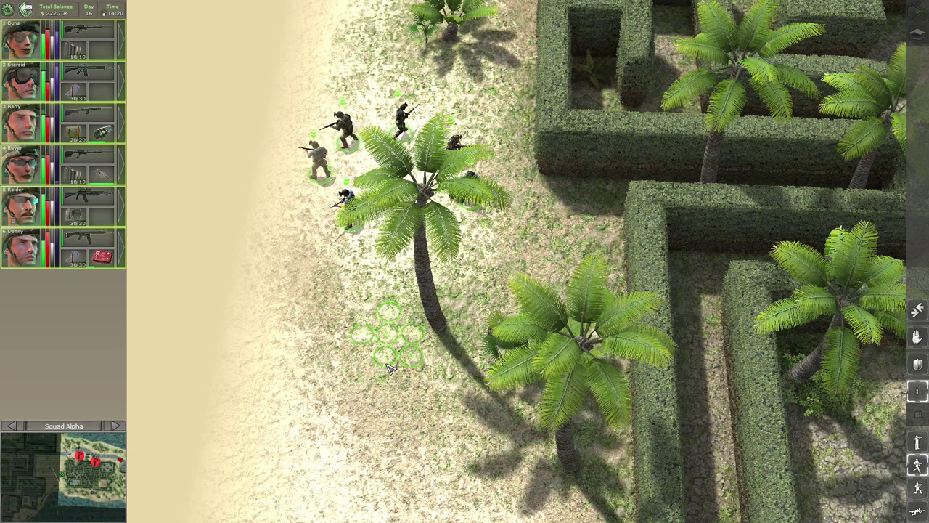
{"action": "key", "text": "Down"}
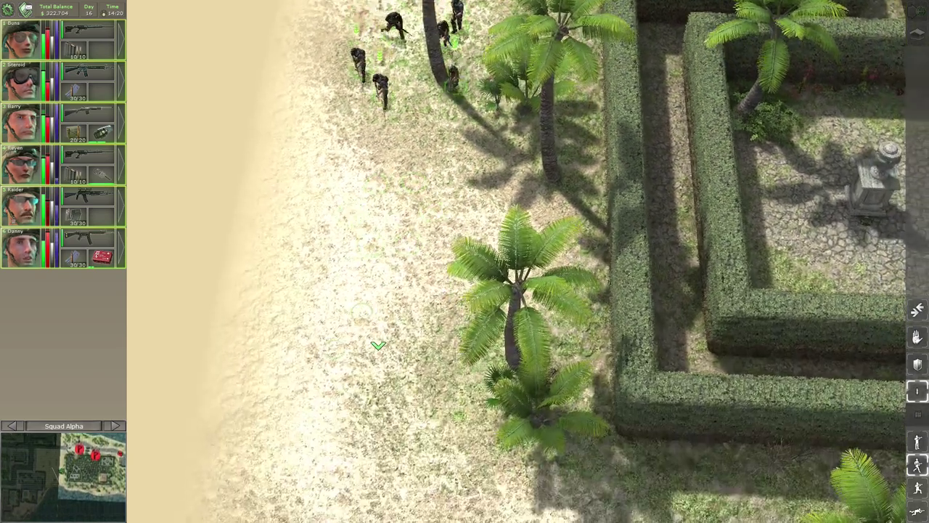
{"action": "key", "text": "Down"}
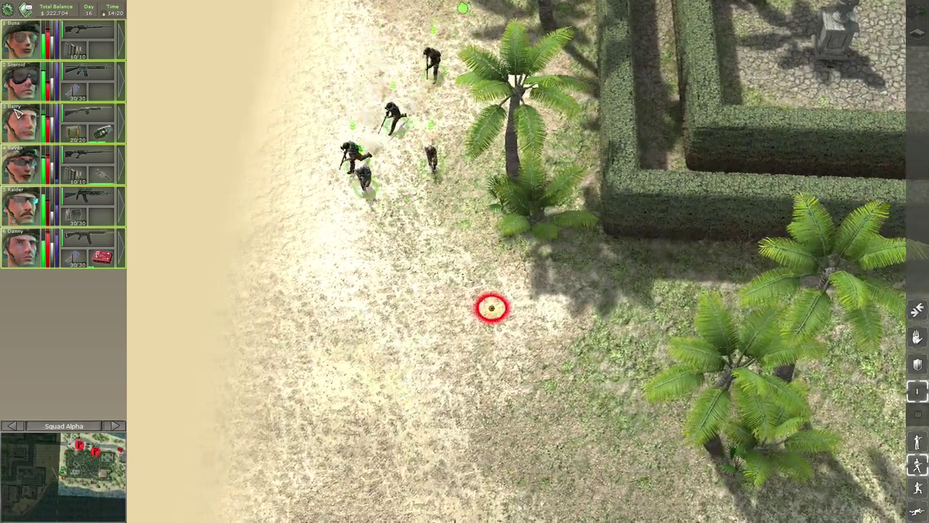
{"action": "left_click_drag", "start_coordinate": [486, 307], "coordinate": [538, 308]}
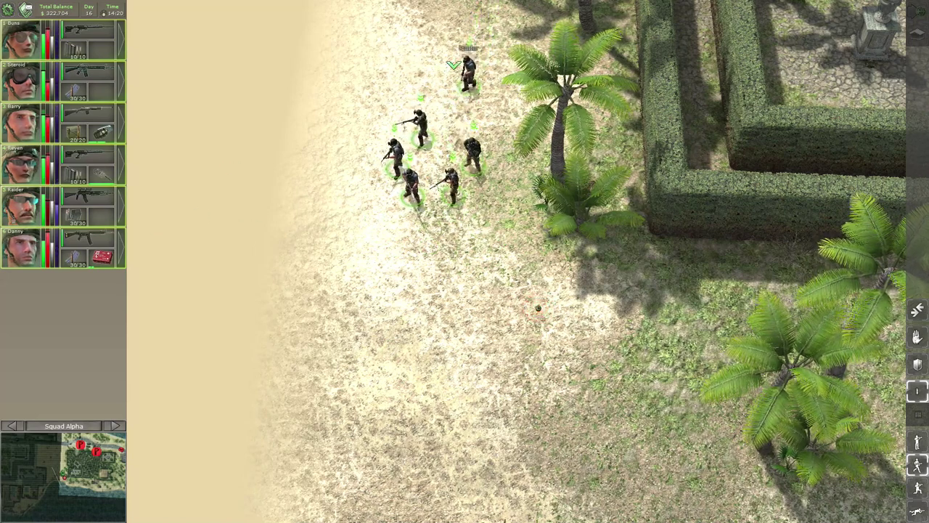
{"action": "left_click", "coordinate": [468, 89]}
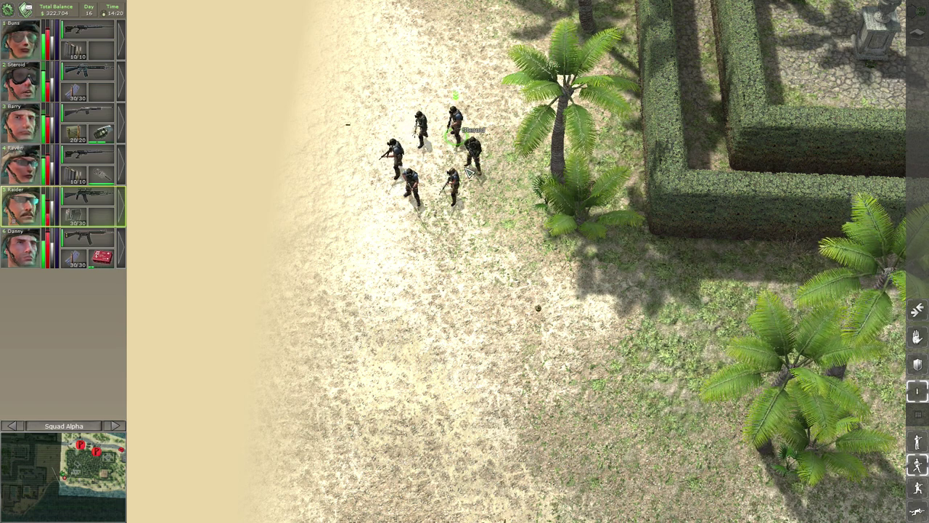
Check Raider's and then Barry's character details, leaving Barry selected.
{"action": "key", "text": "i"}
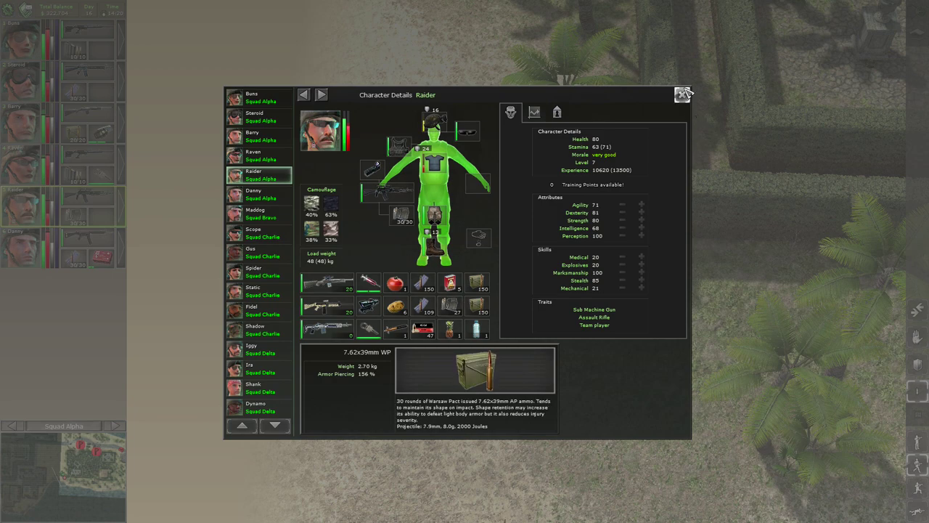
{"action": "left_click", "coordinate": [683, 95]}
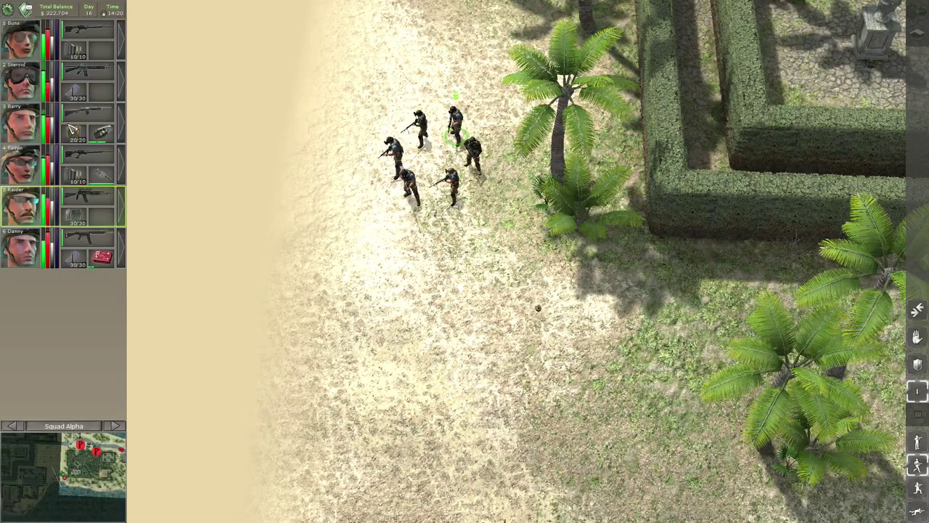
{"action": "left_click", "coordinate": [22, 135]}
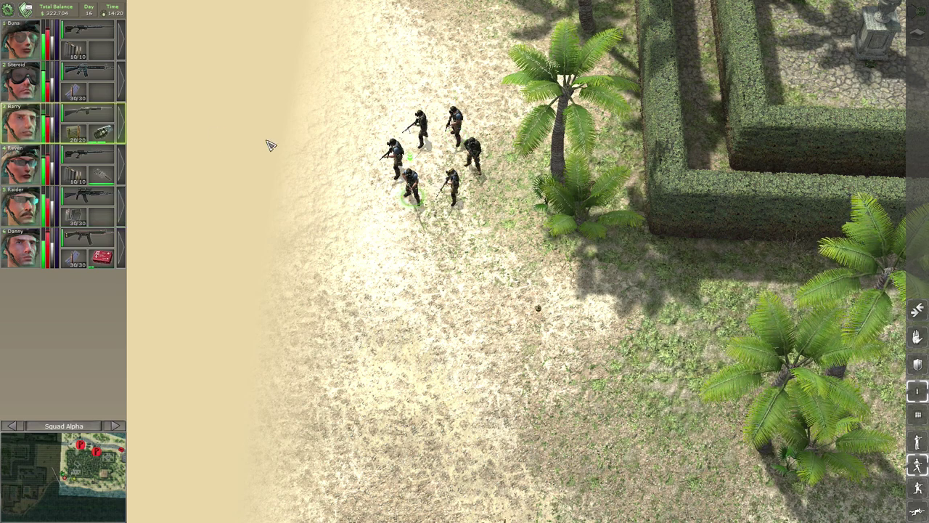
{"action": "key", "text": "i"}
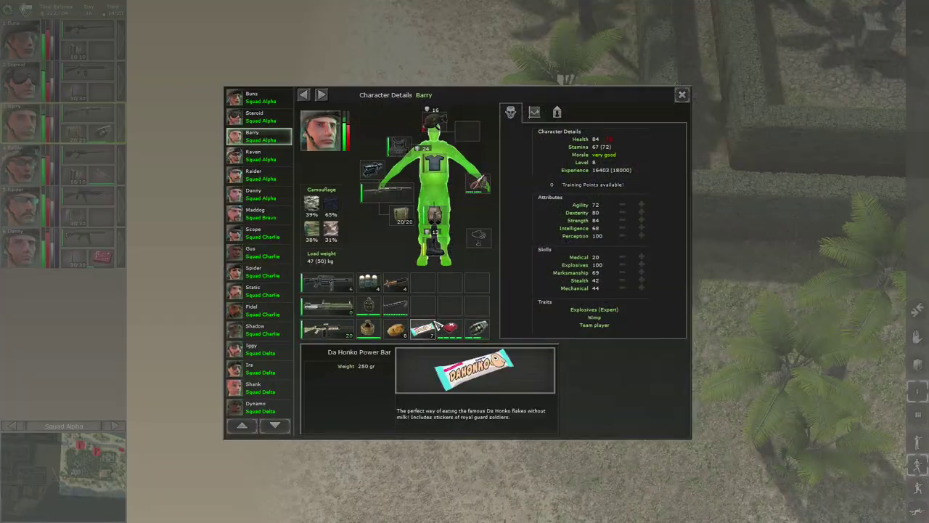
{"action": "key", "text": "Escape"}
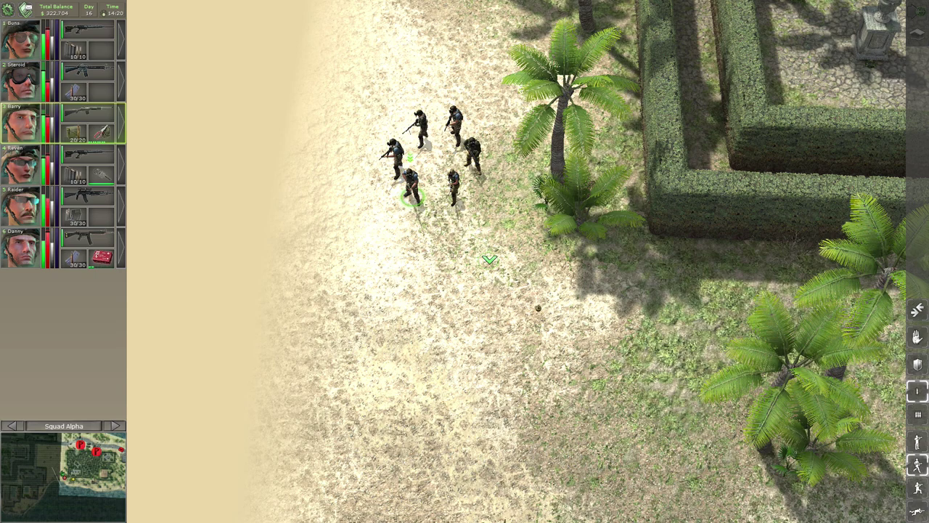
Move Barry forward toward the hedges and pause to plan.
{"action": "left_click", "coordinate": [498, 263]}
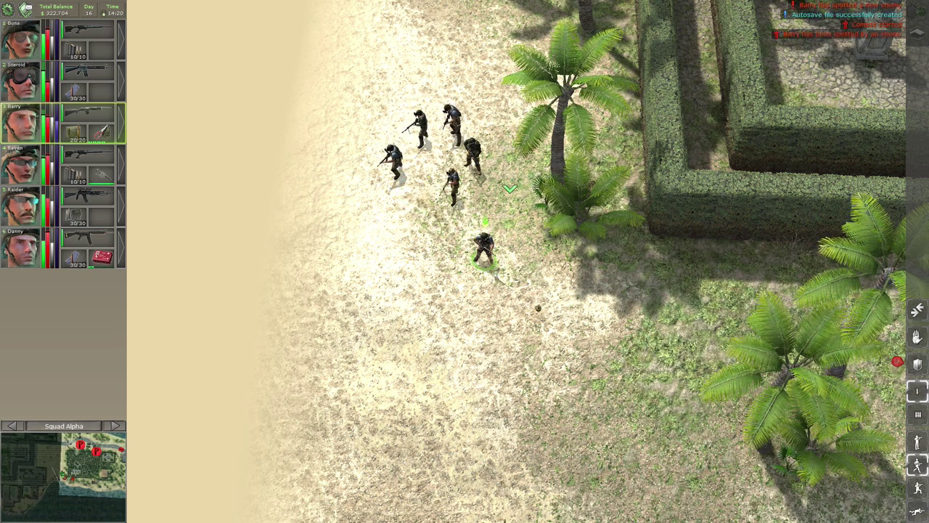
{"action": "left_click", "coordinate": [538, 207]}
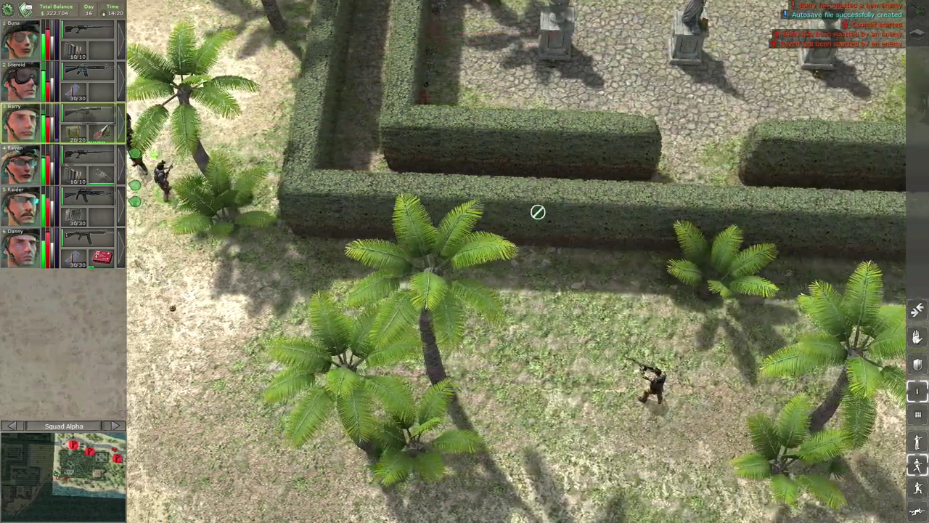
{"action": "key", "text": "space"}
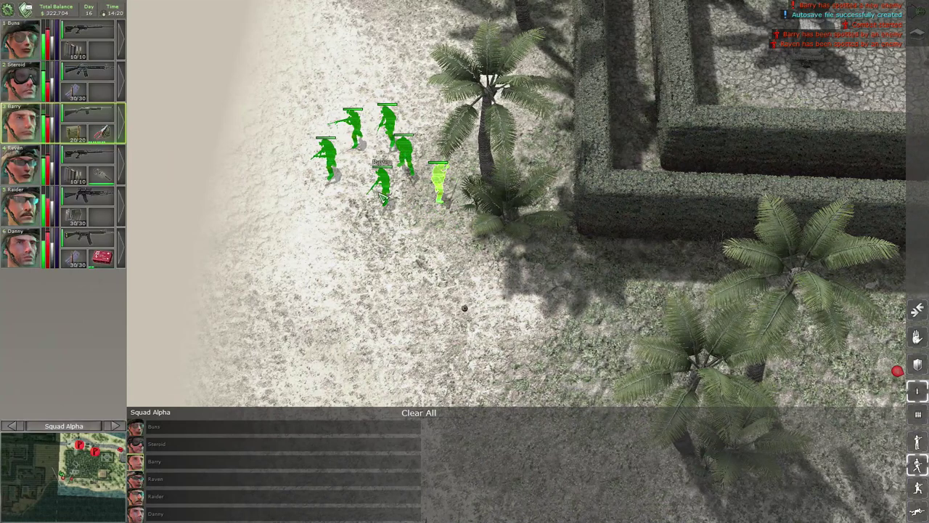
Give Raven an initial move order on the beach, briefly resuming before pausing again.
{"action": "left_click", "coordinate": [382, 191]}
{"action": "left_click", "coordinate": [390, 199]}
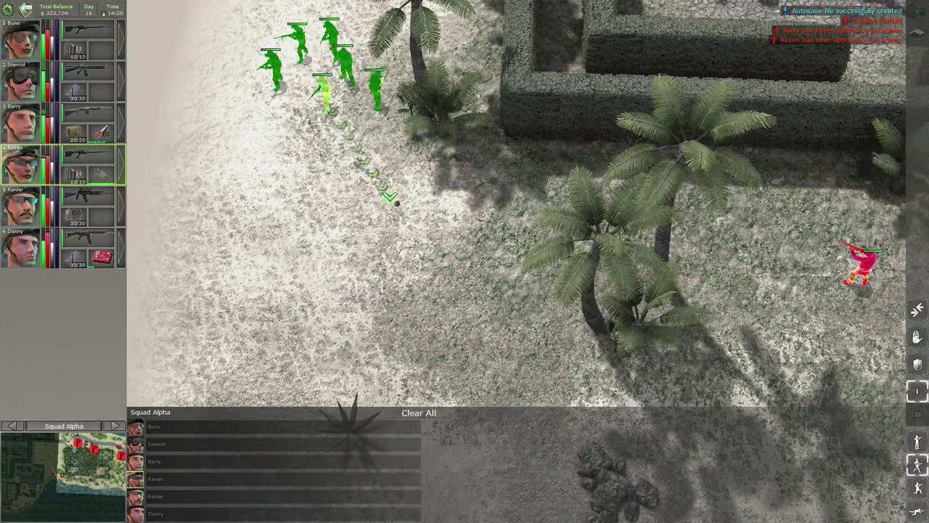
{"action": "left_click", "coordinate": [390, 198]}
{"action": "key", "text": "Right"}
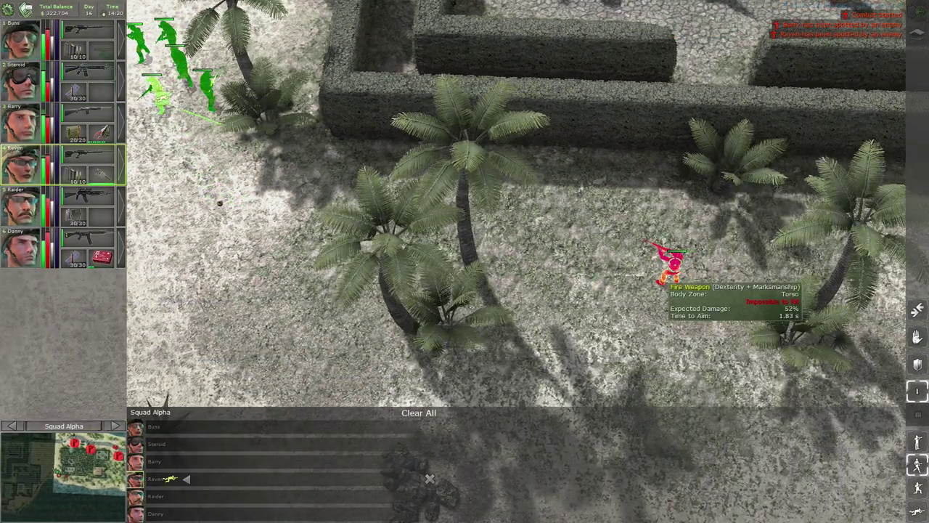
{"action": "key", "text": "Left"}
{"action": "key", "text": "space"}
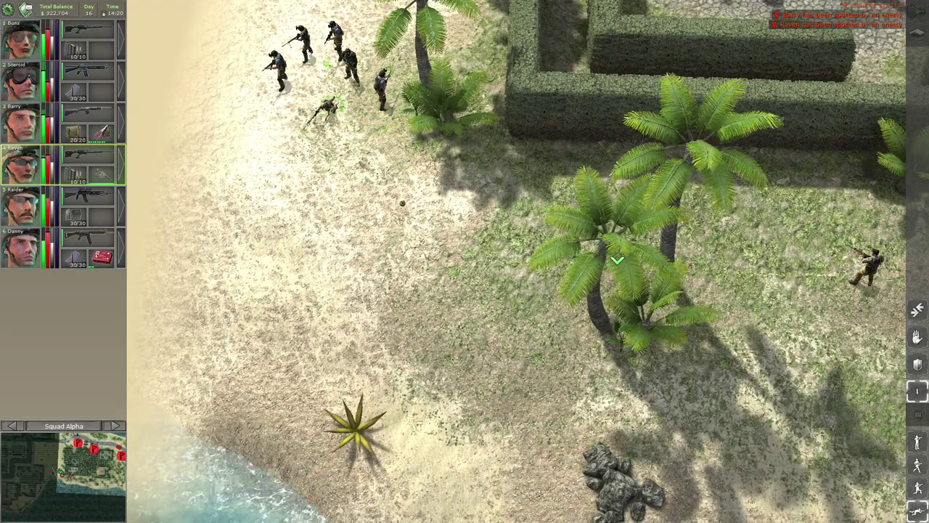
{"action": "key", "text": "space"}
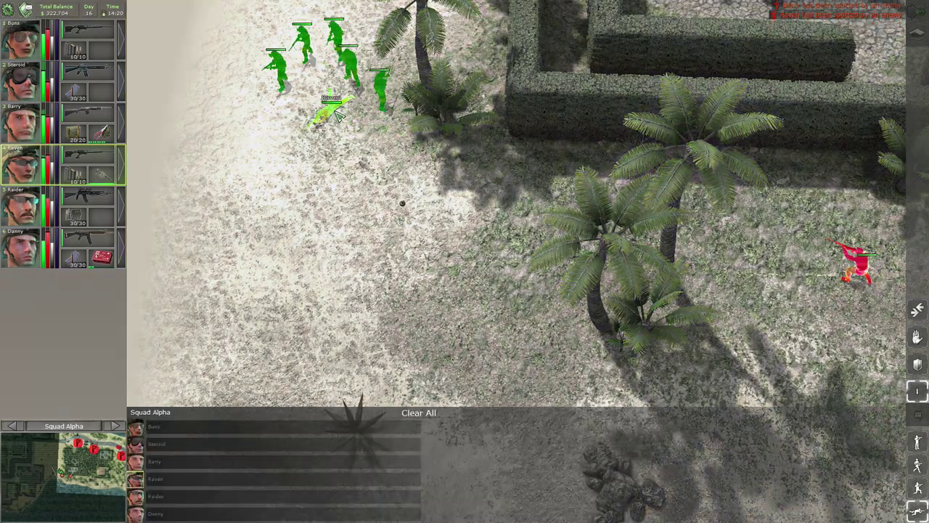
Plot and confirm Raven's path past the palms toward the enemy.
{"action": "left_click_drag", "start_coordinate": [338, 116], "coordinate": [726, 249]}
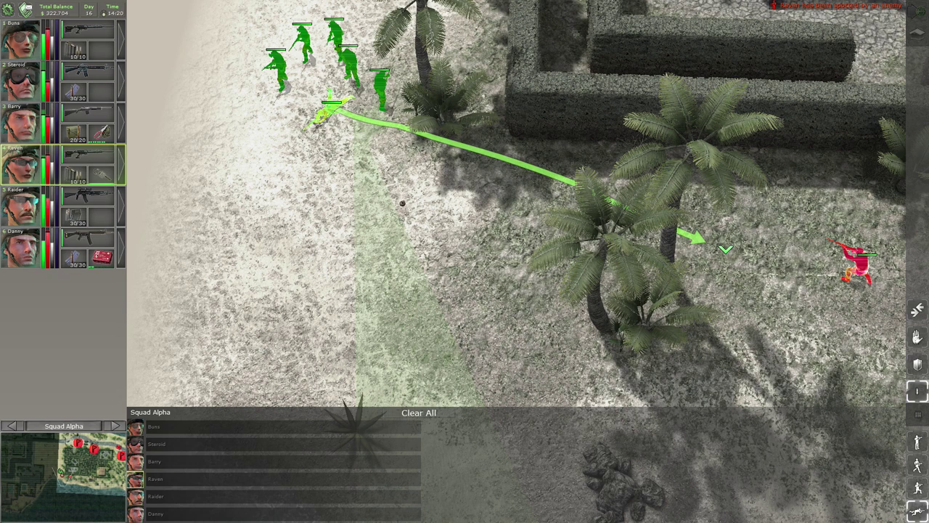
{"action": "left_click", "coordinate": [727, 249]}
{"action": "left_click", "coordinate": [918, 365]}
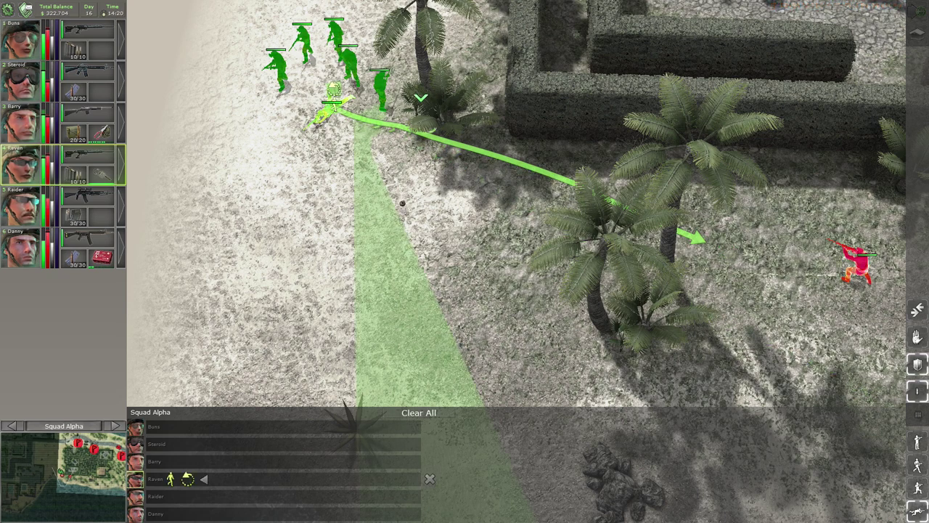
Cycle selection through Steroid, Raider, Buns and Danny, ending on Barry.
{"action": "left_click", "coordinate": [353, 65]}
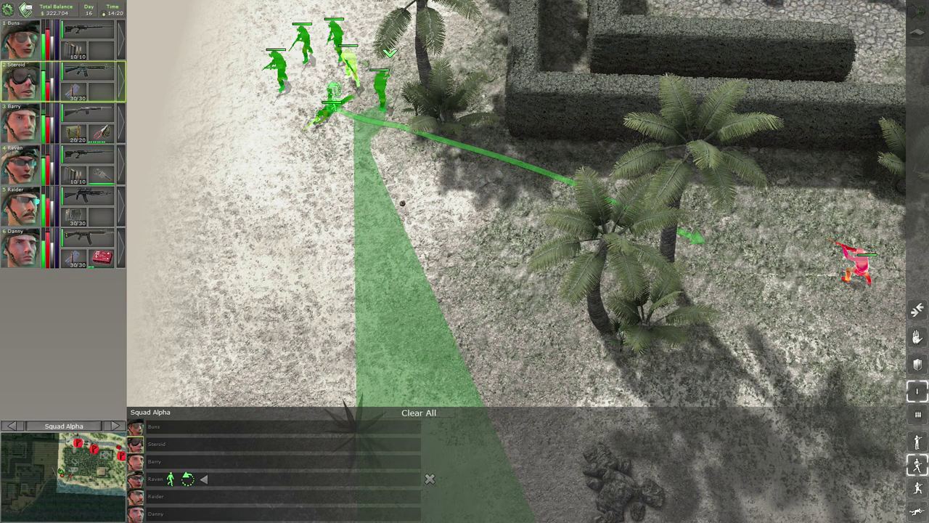
{"action": "left_click", "coordinate": [333, 35]}
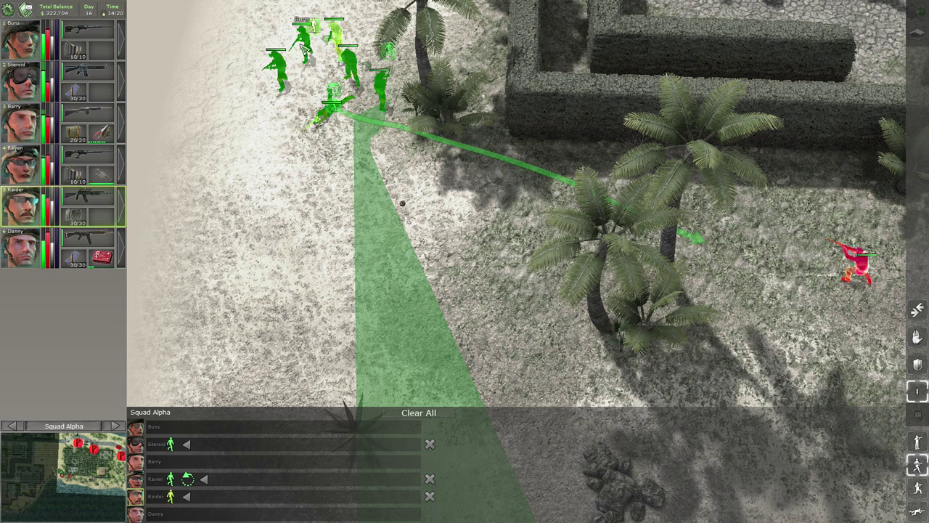
{"action": "left_click", "coordinate": [302, 42]}
{"action": "left_click", "coordinate": [283, 69]}
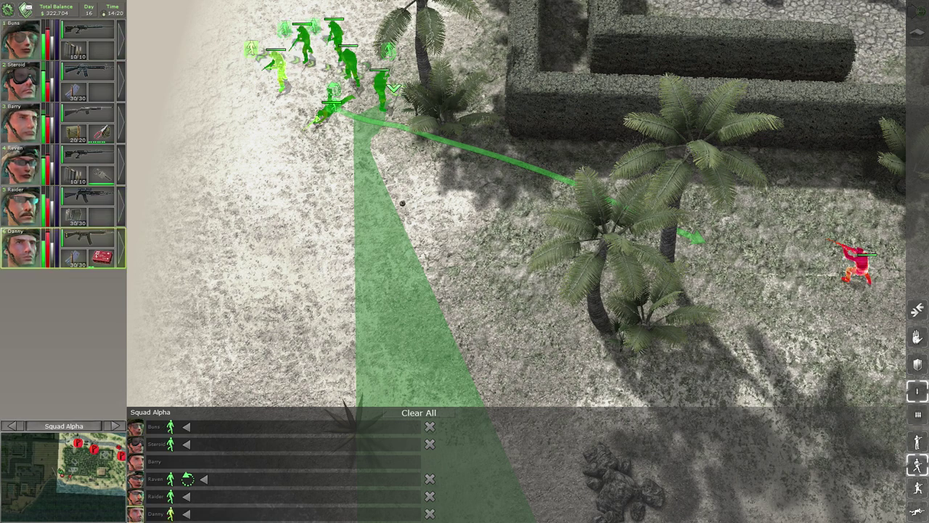
{"action": "left_click", "coordinate": [384, 93]}
Let the queued orders run, then plot Danny's path to the palm by the hedge.
{"action": "key", "text": "space"}
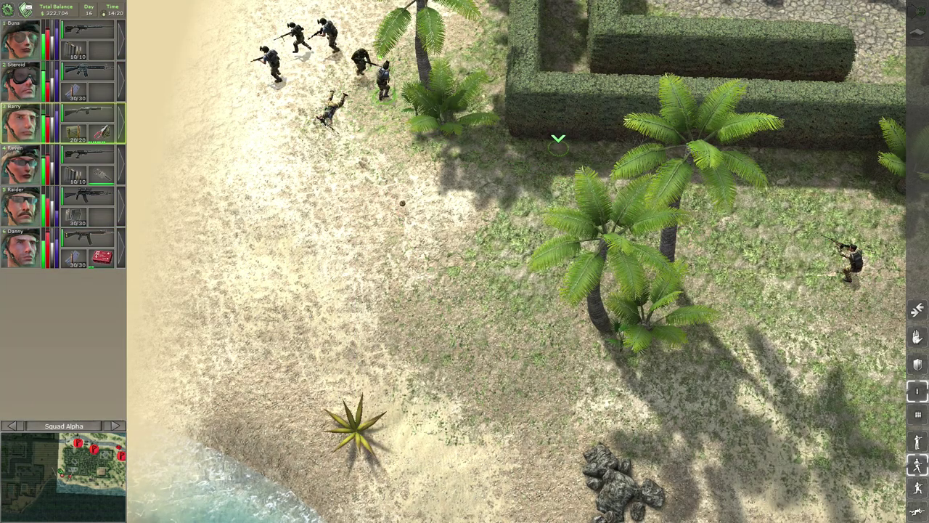
{"action": "key", "text": "space"}
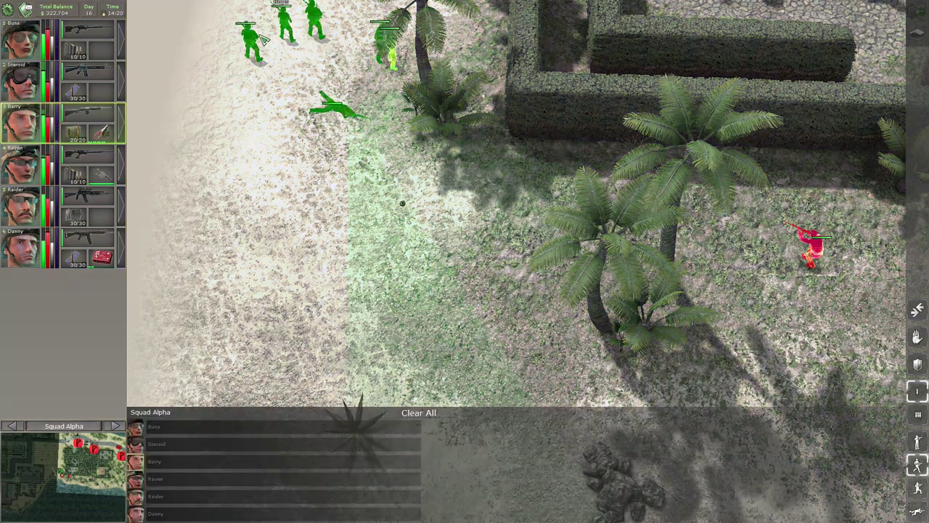
{"action": "left_click", "coordinate": [254, 42]}
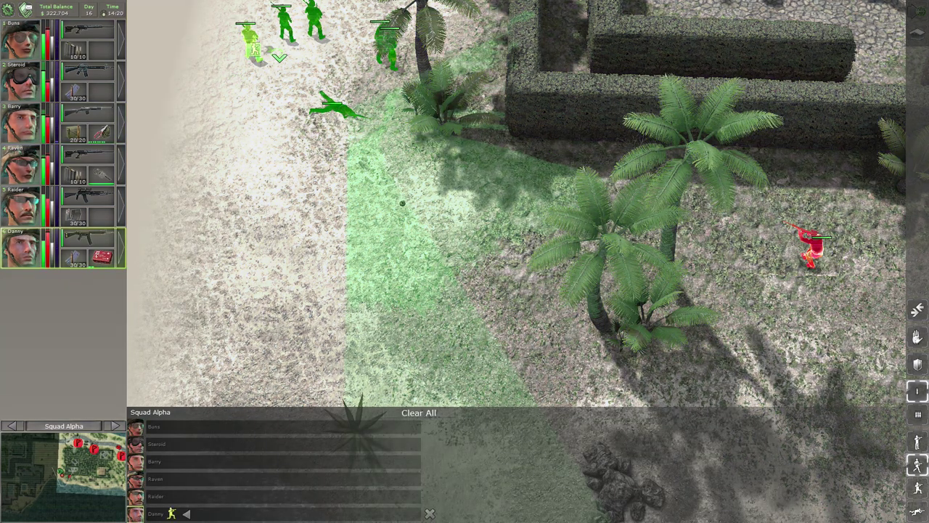
{"action": "key", "text": "space"}
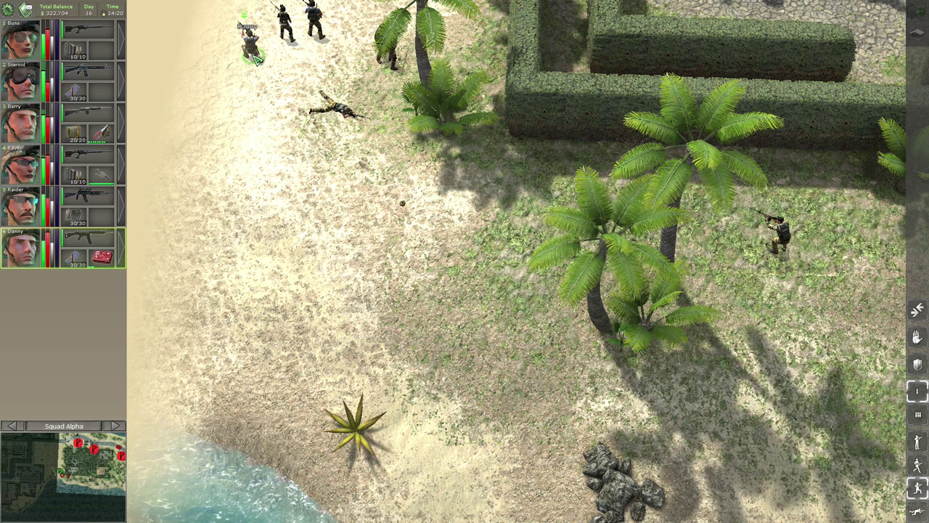
{"action": "key", "text": "space"}
{"action": "left_click_drag", "start_coordinate": [267, 64], "coordinate": [421, 146]}
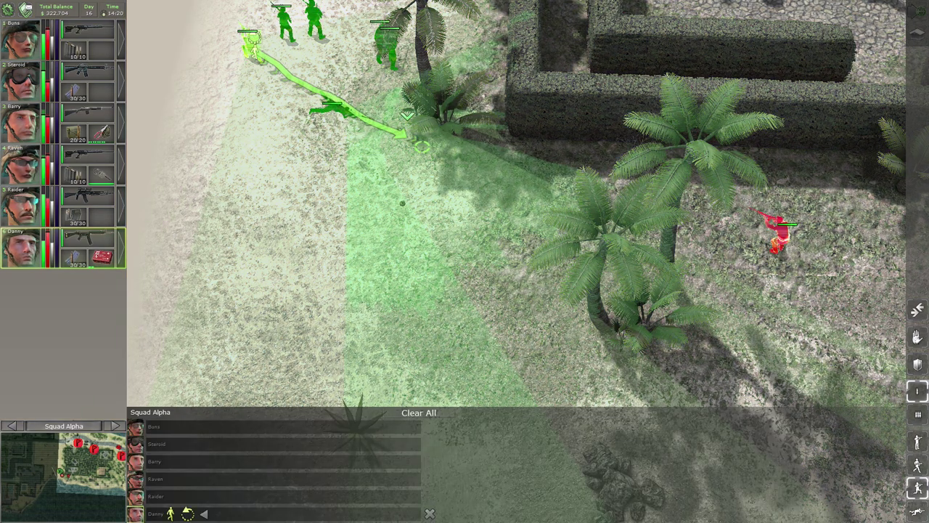
Select Buns and Raider, and let the game run briefly before pausing.
{"action": "left_click", "coordinate": [285, 29]}
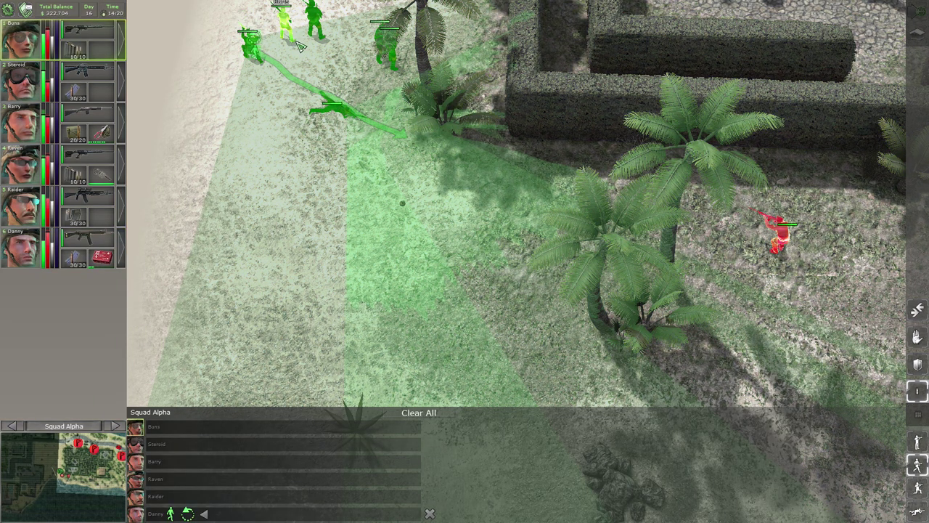
{"action": "left_click", "coordinate": [317, 34]}
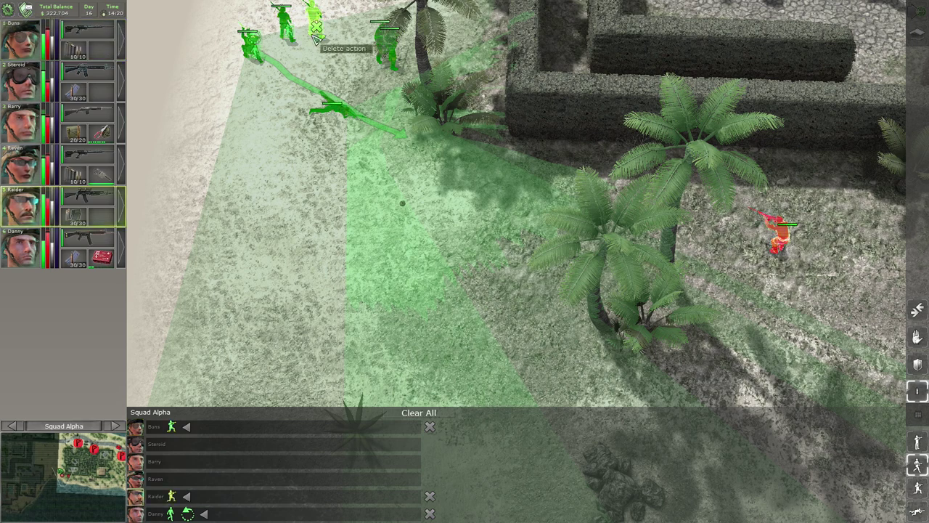
{"action": "key", "text": "space"}
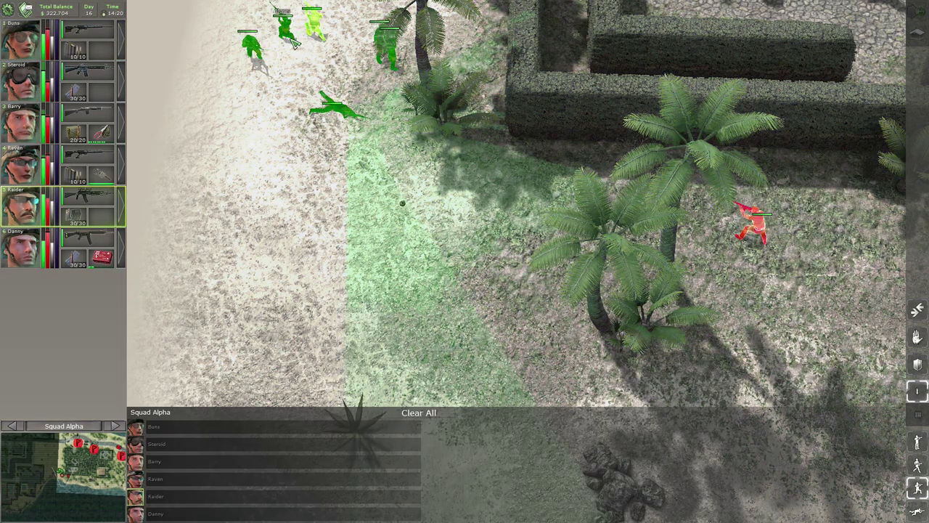
{"action": "key", "text": "space"}
{"action": "key", "text": "space"}
Plot Buns's and Raider's paths to the hedge-side palm, select Steroid, and unpause.
{"action": "left_click", "coordinate": [291, 40]}
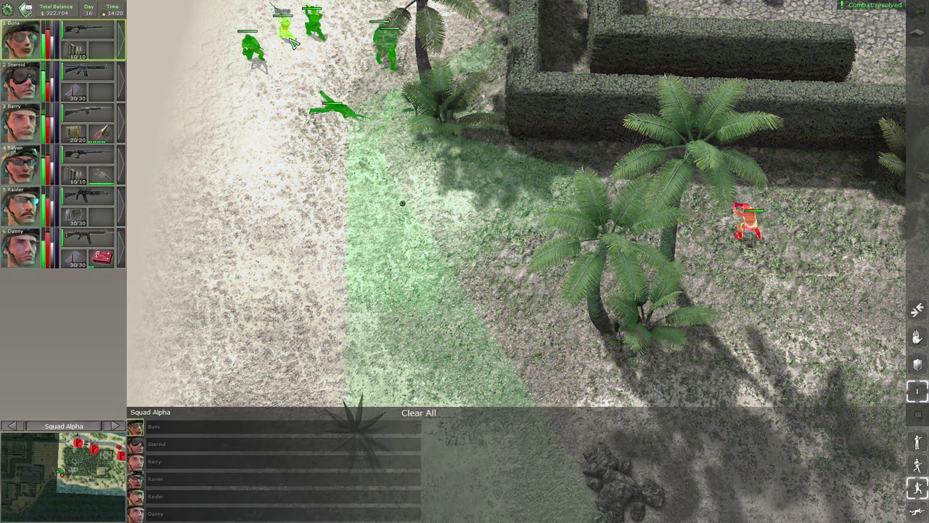
{"action": "left_click_drag", "start_coordinate": [291, 40], "coordinate": [461, 158]}
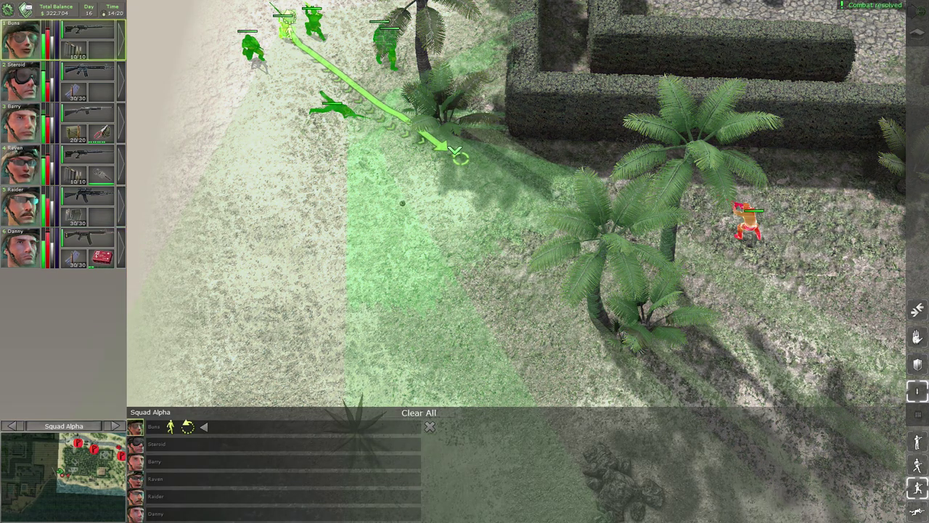
{"action": "scroll", "coordinate": [407, 141], "scroll_direction": "up", "scroll_amount": 2}
{"action": "left_click", "coordinate": [310, 118]}
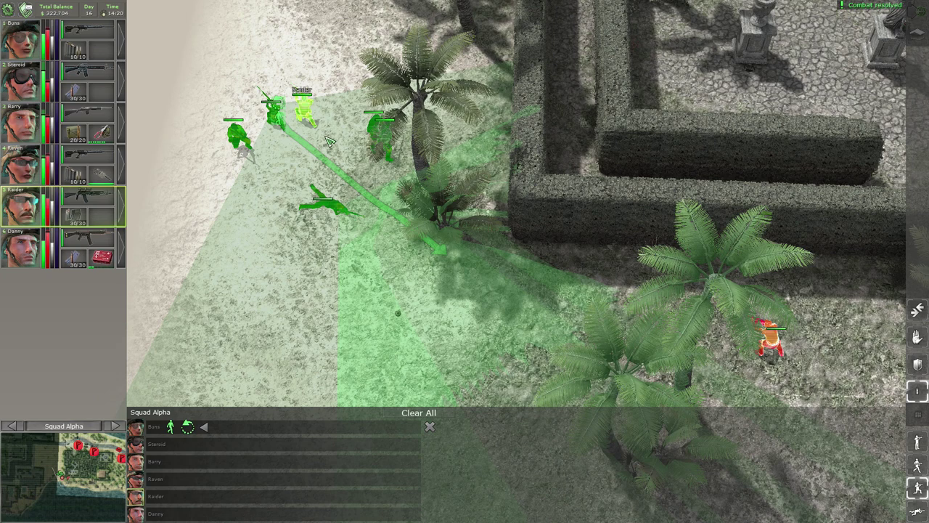
{"action": "left_click_drag", "start_coordinate": [305, 109], "coordinate": [462, 255]}
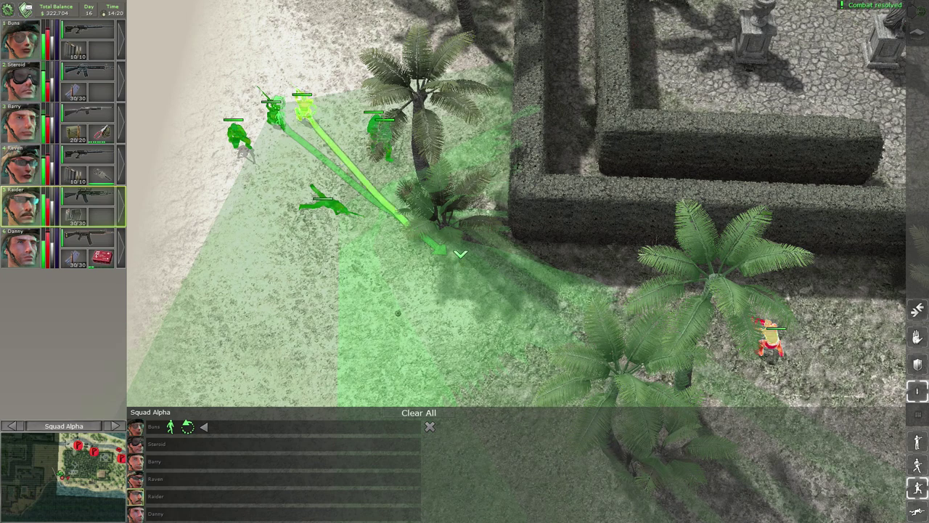
{"action": "left_click", "coordinate": [378, 136]}
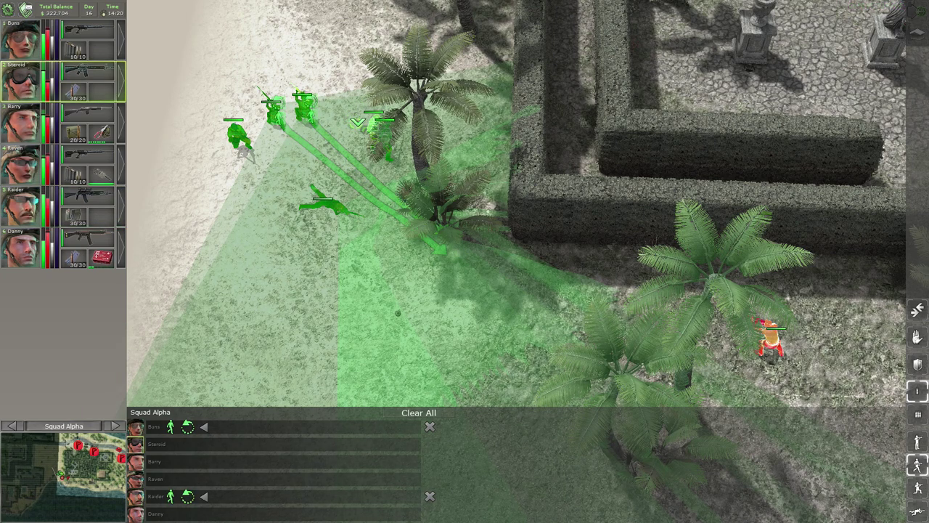
{"action": "key", "text": "space"}
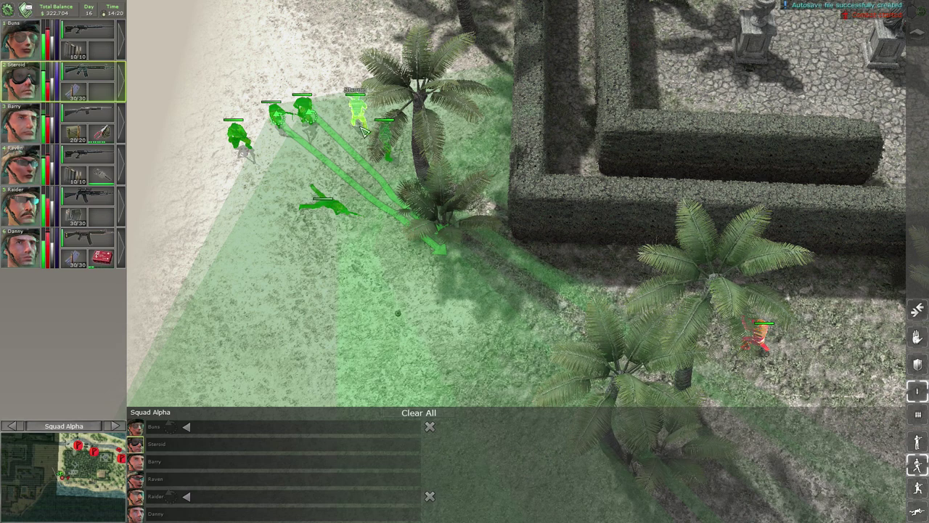
Order Steroid forward and run time, then select Barry and resume until combat resolves.
{"action": "key", "text": "space"}
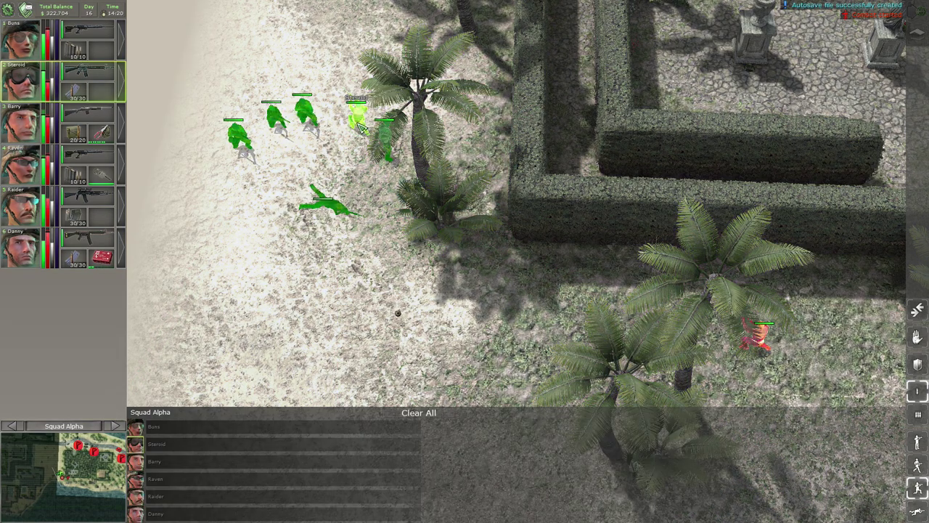
{"action": "left_click", "coordinate": [426, 208]}
{"action": "key", "text": "space"}
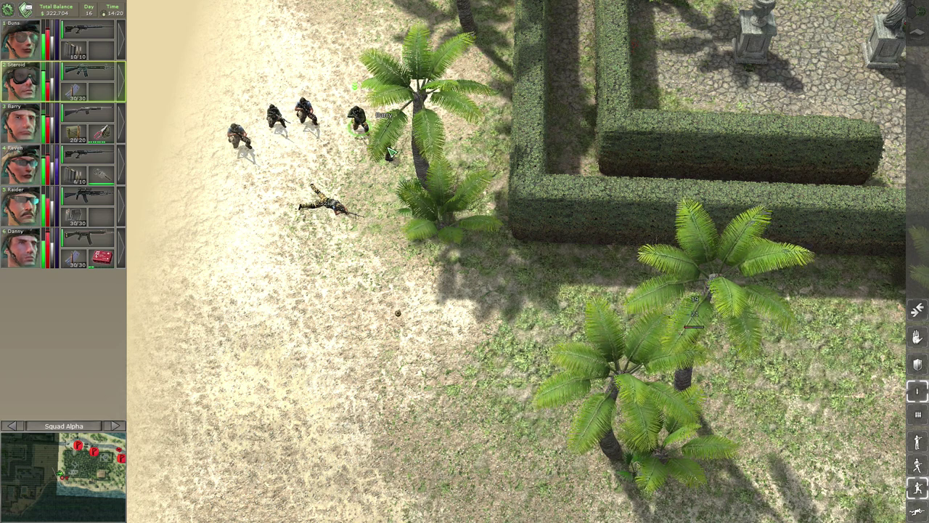
{"action": "key", "text": "space"}
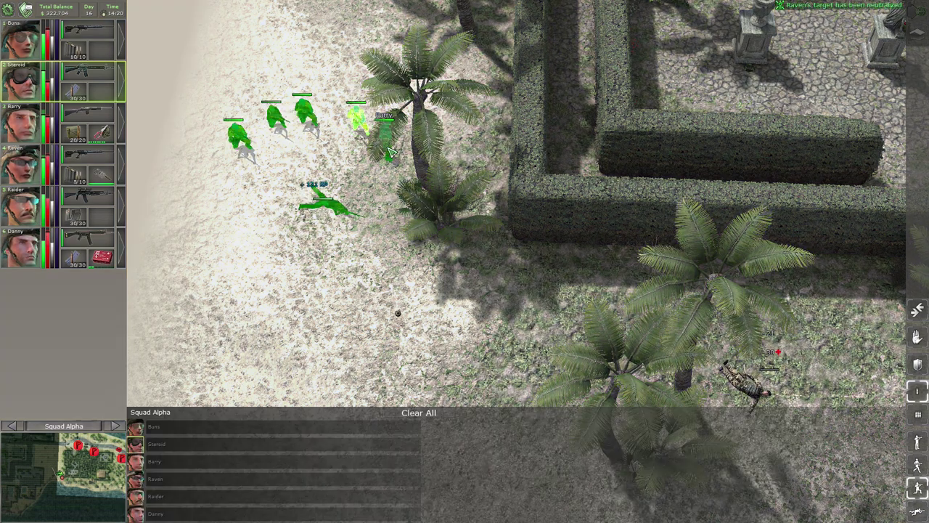
{"action": "left_click", "coordinate": [390, 153]}
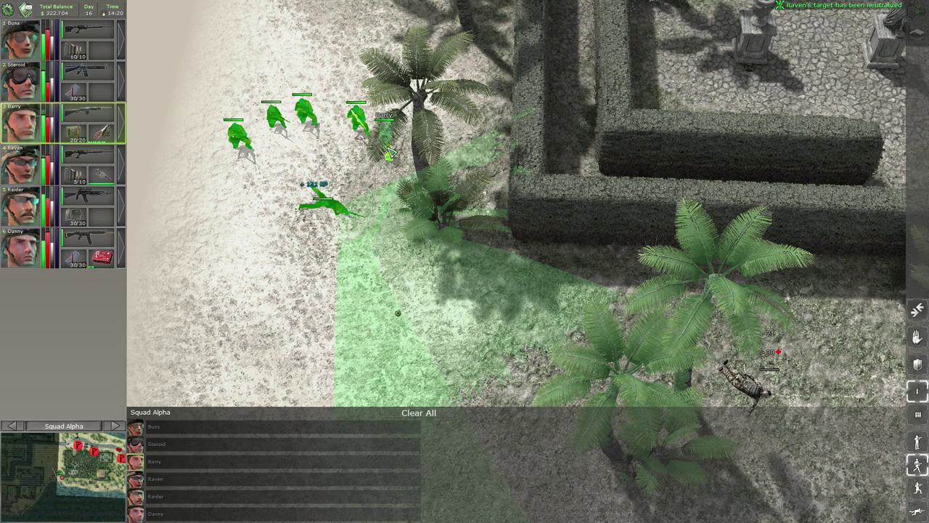
{"action": "scroll", "coordinate": [390, 152], "scroll_direction": "down", "scroll_amount": 3}
{"action": "scroll", "coordinate": [392, 141], "scroll_direction": "up", "scroll_amount": 3}
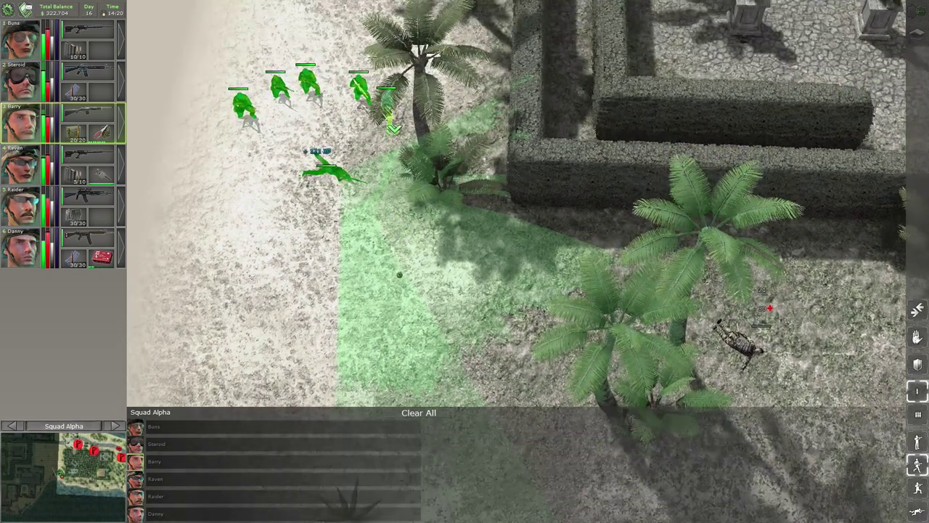
{"action": "key", "text": "space"}
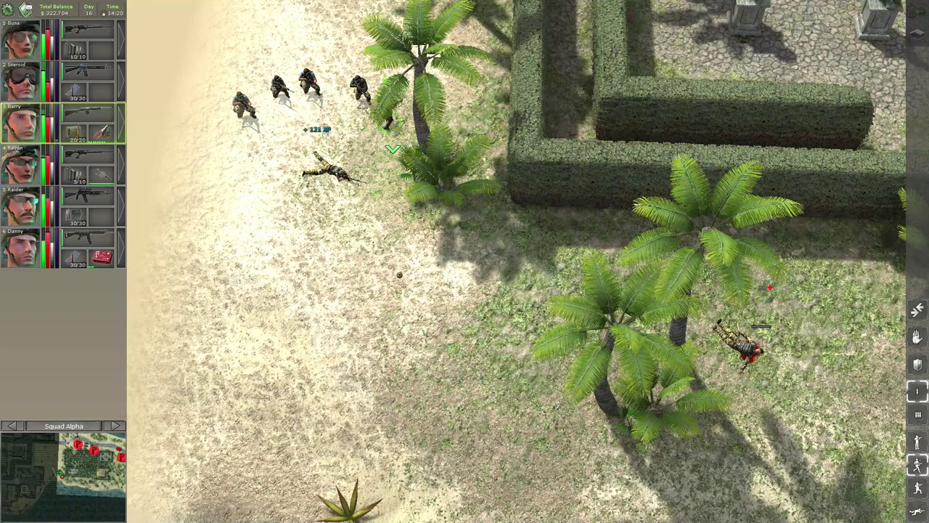
Find the squad on the beach and switch to Danny to patch up the wounded merc.
{"action": "key", "text": "Down"}
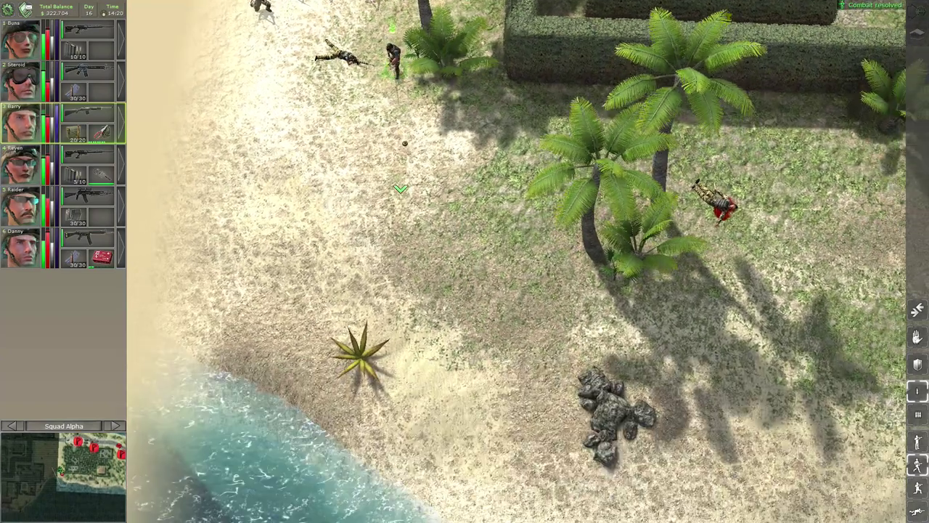
{"action": "key", "text": "Down"}
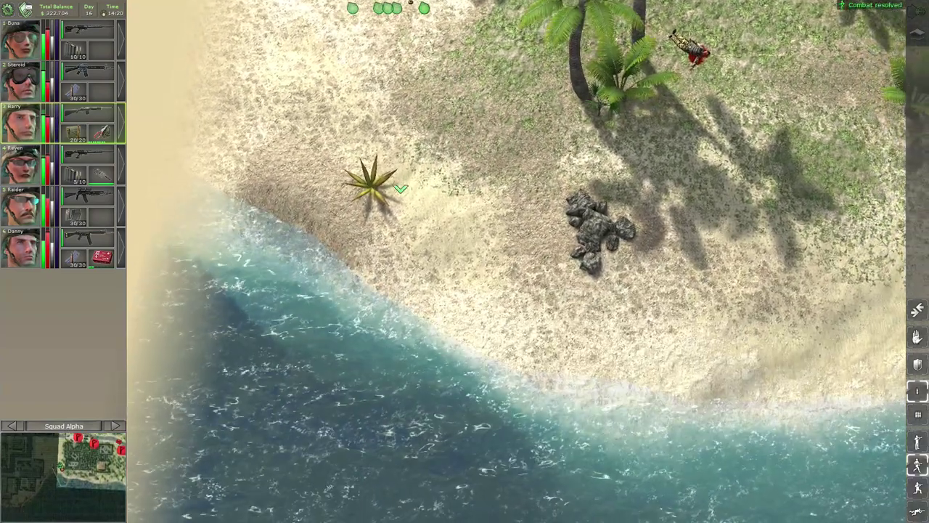
{"action": "key", "text": "Up"}
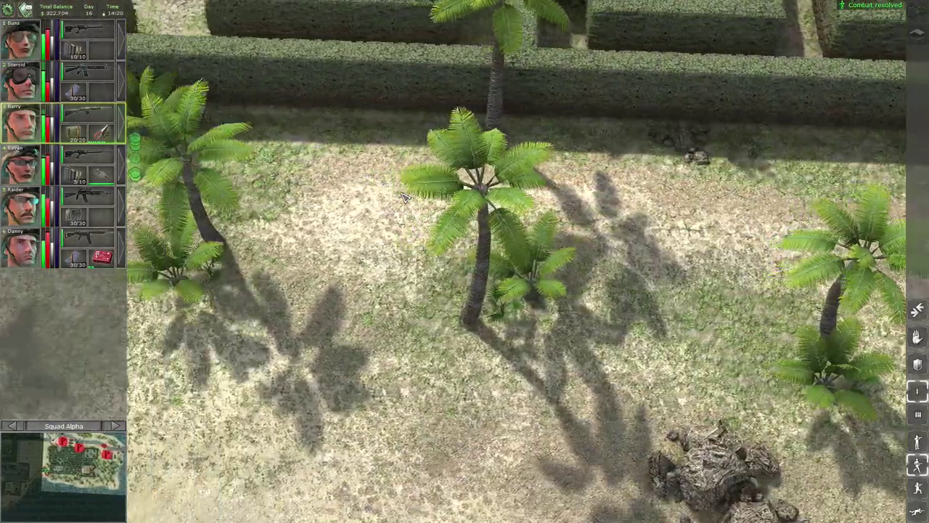
{"action": "key", "text": "Down"}
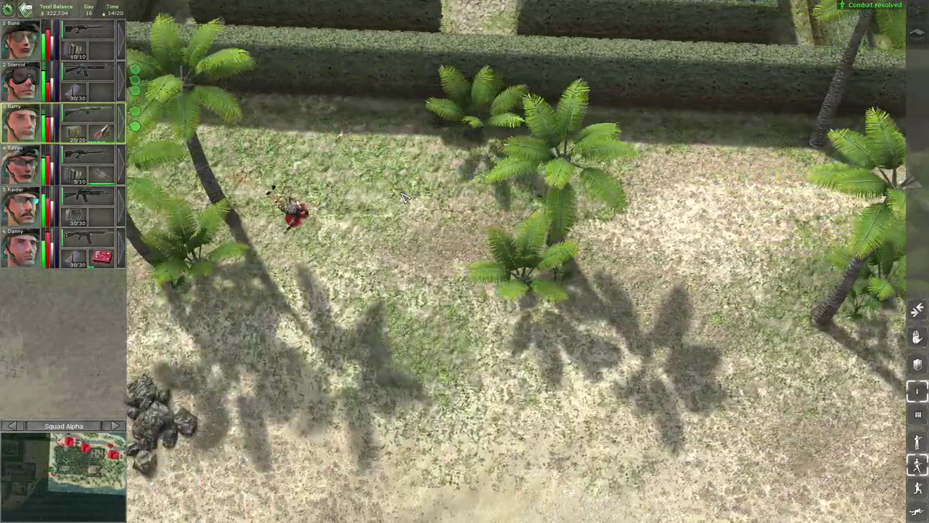
{"action": "key", "text": "Left"}
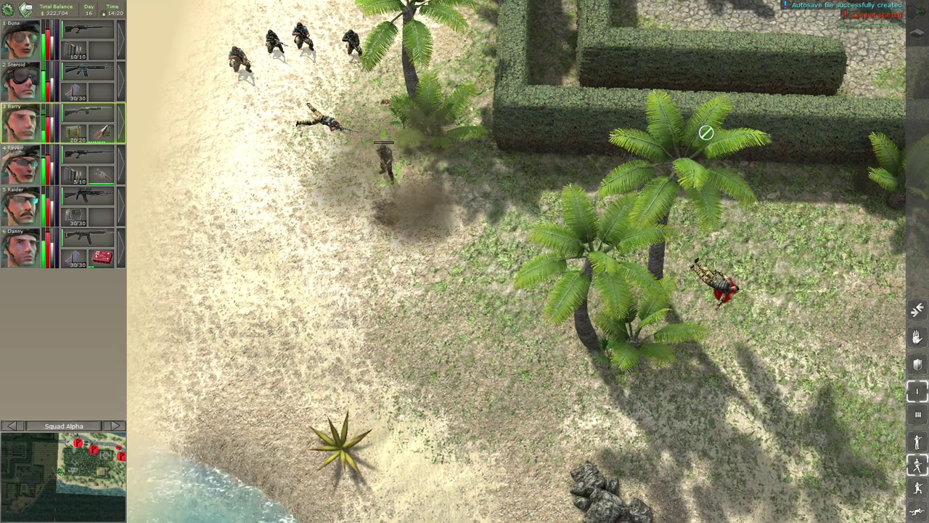
{"action": "key", "text": "Left"}
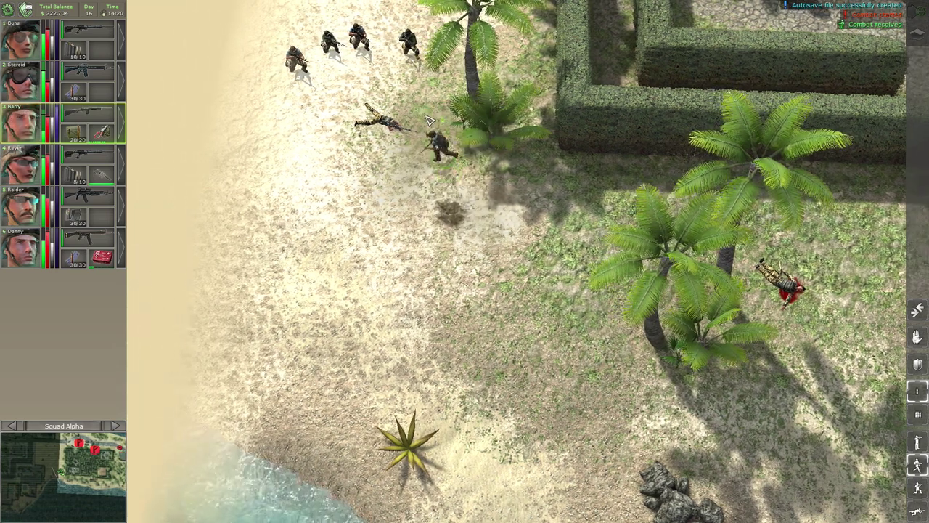
{"action": "key", "text": "Up"}
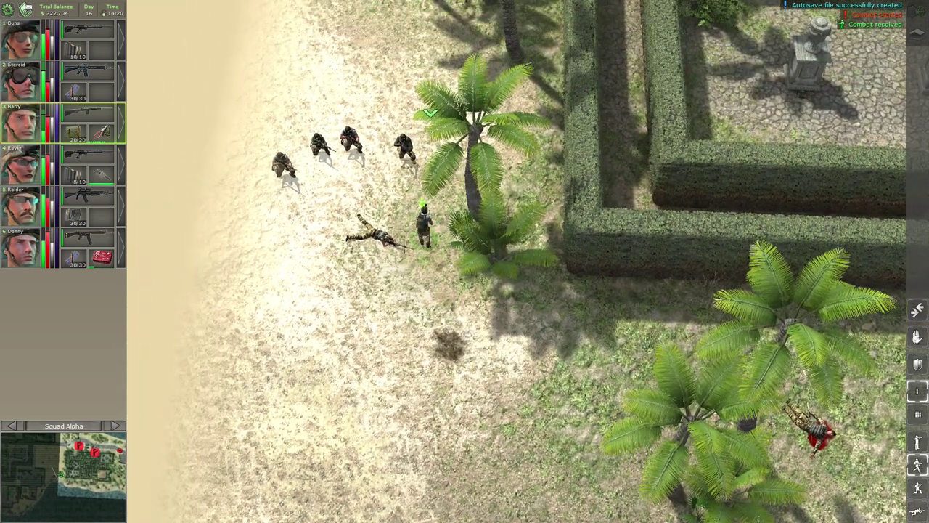
{"action": "key", "text": "Left"}
{"action": "key", "text": "Left"}
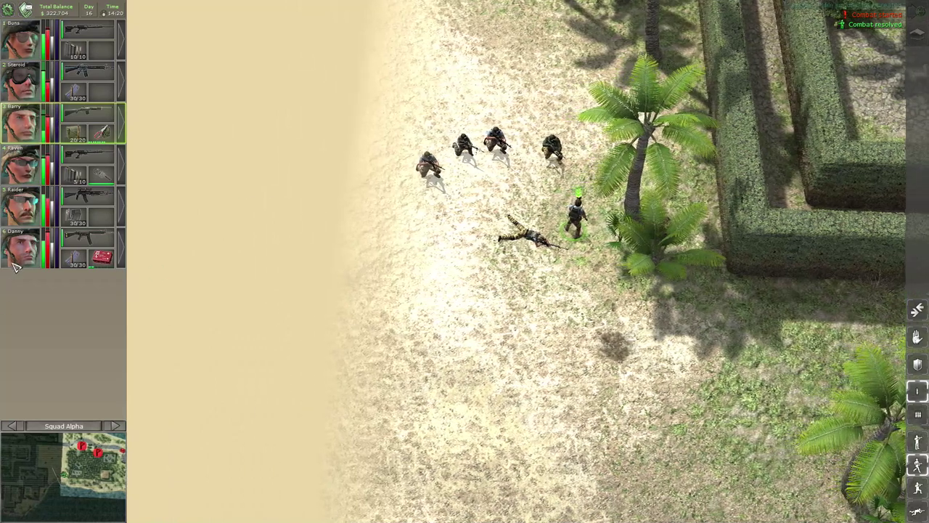
{"action": "left_click", "coordinate": [16, 265]}
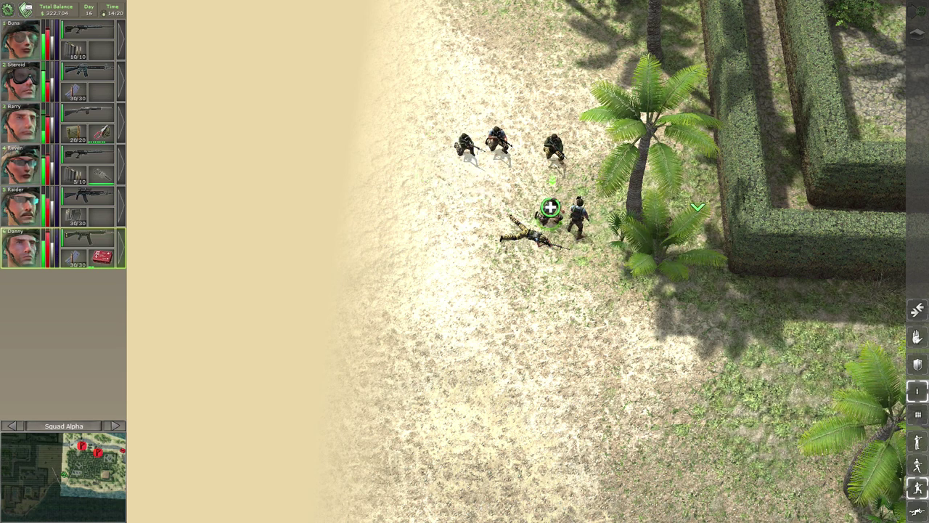
Plot Raven's route east past the palms, then drop her prone.
{"action": "left_click", "coordinate": [529, 246]}
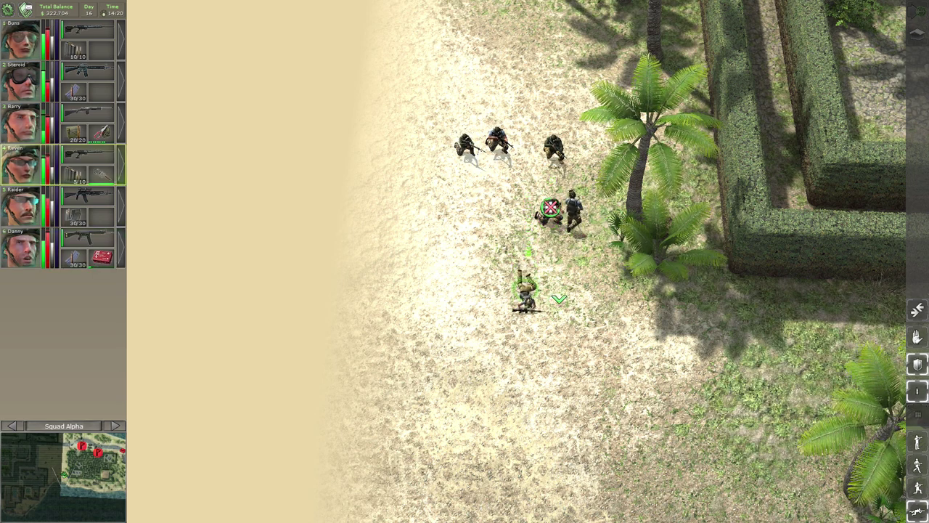
{"action": "key", "text": "Down"}
{"action": "key", "text": "Right"}
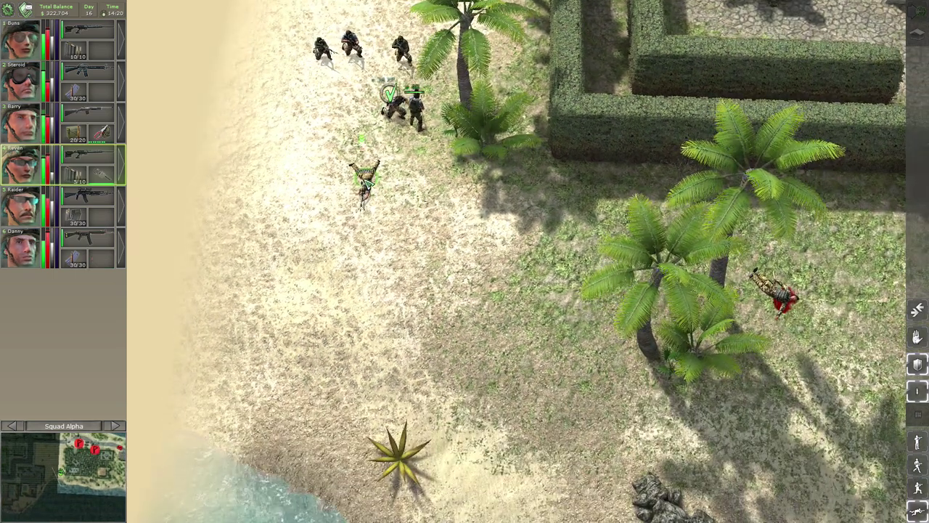
{"action": "left_click", "coordinate": [826, 195]}
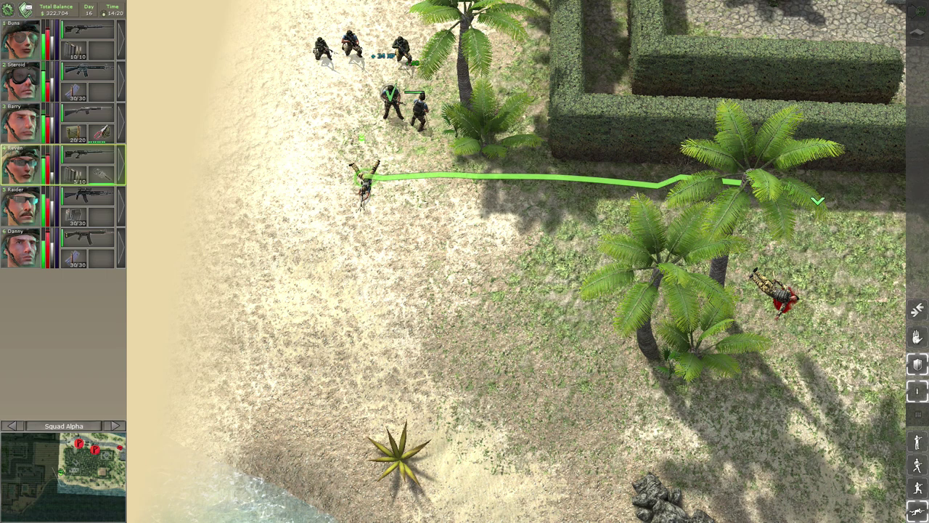
{"action": "key", "text": "c"}
{"action": "key", "text": "Left"}
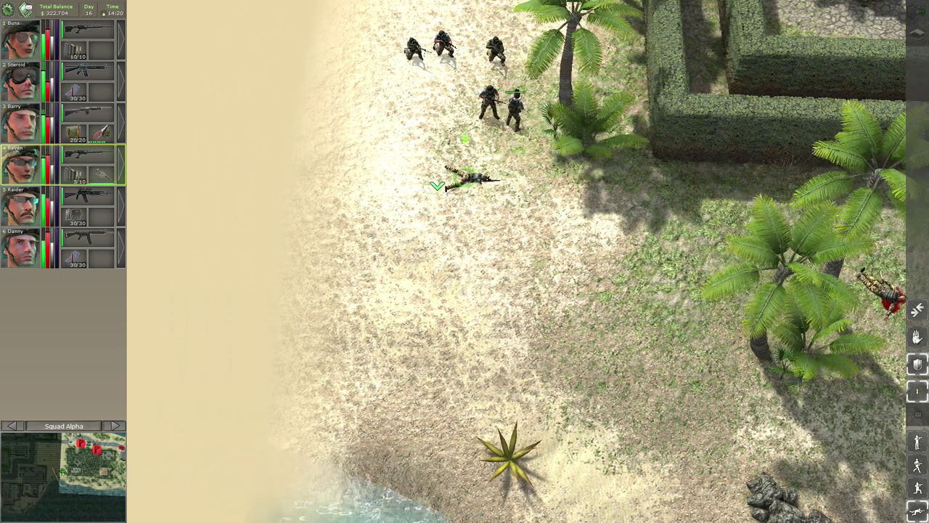
{"action": "scroll", "coordinate": [465, 261], "scroll_direction": "up", "scroll_amount": 2}
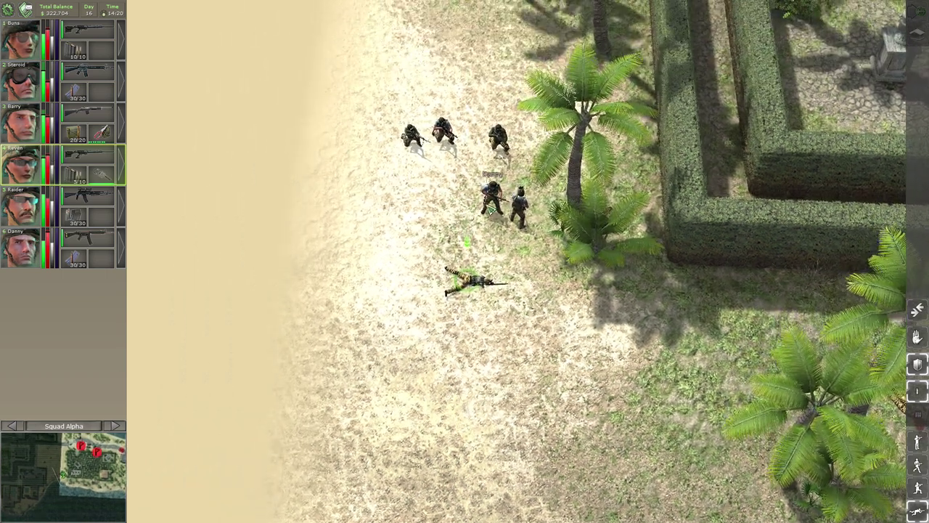
Switch control to Danny, then to Barry.
{"action": "key", "text": "6"}
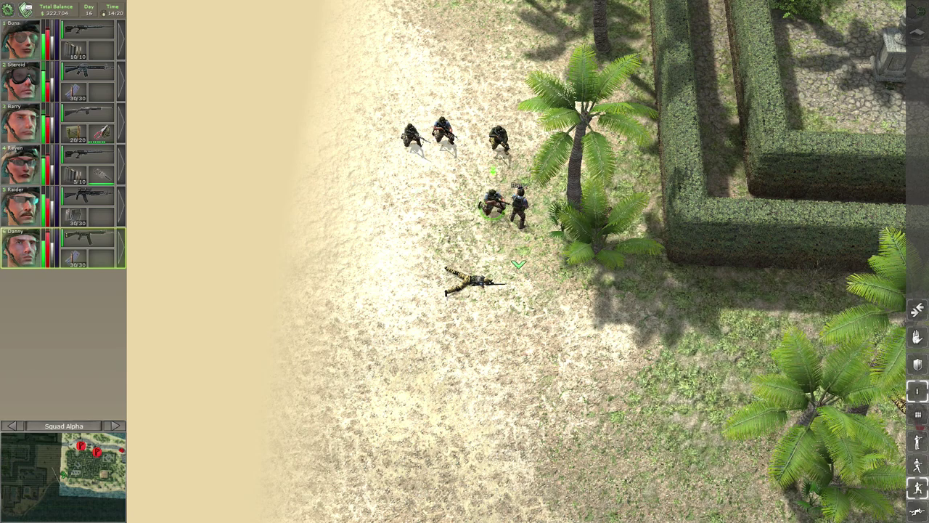
{"action": "key", "text": "3"}
{"action": "key", "text": "Right"}
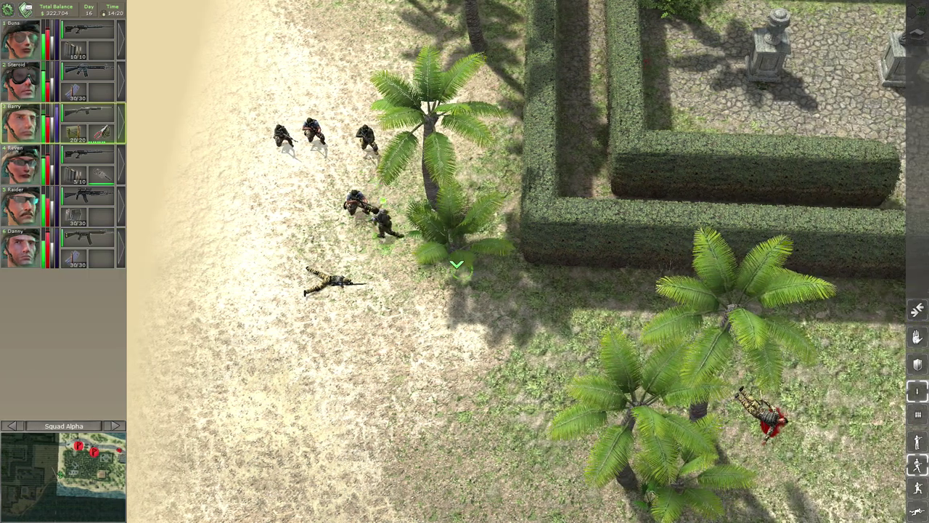
{"action": "key", "text": "Right"}
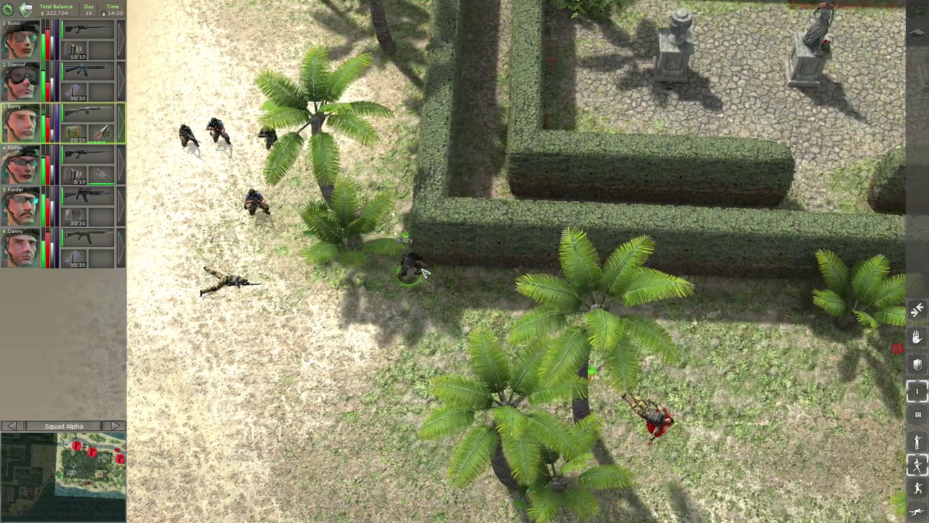
{"action": "key", "text": "Right"}
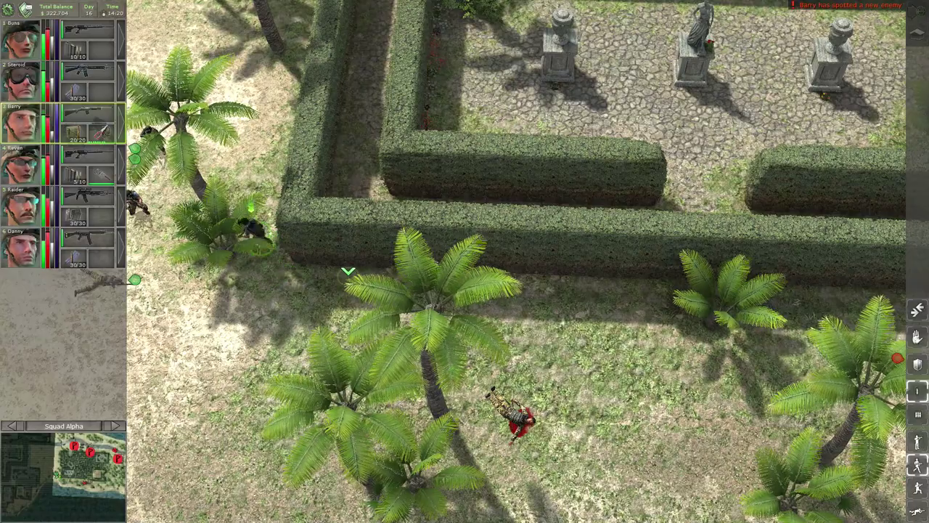
{"action": "key", "text": "Down"}
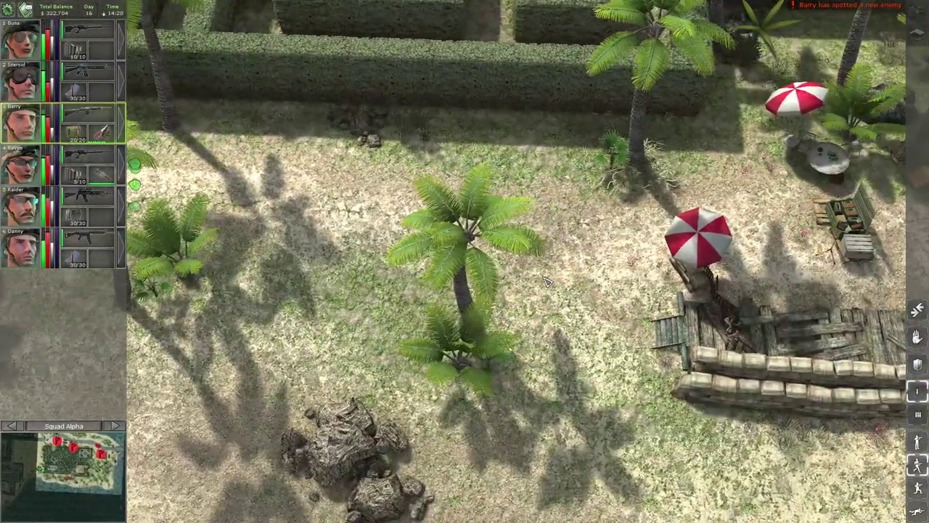
{"action": "key", "text": "Down"}
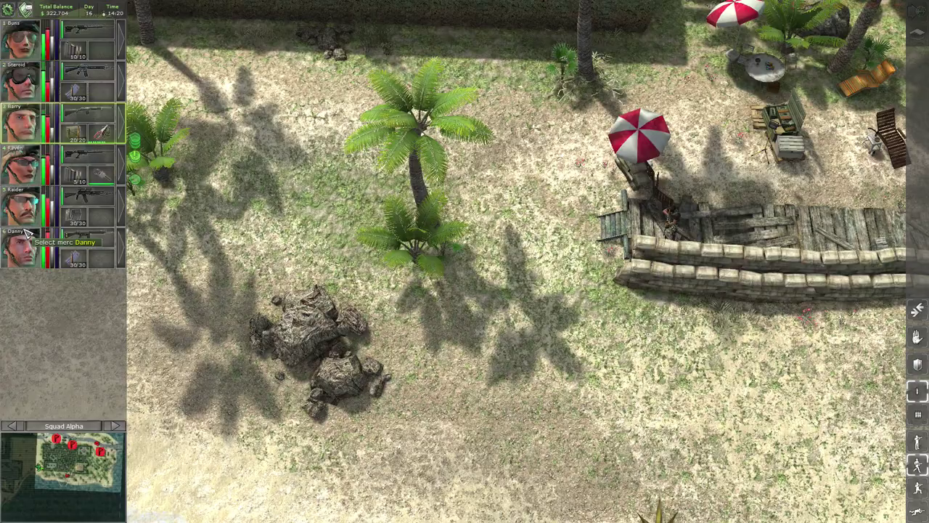
{"action": "key", "text": "Left"}
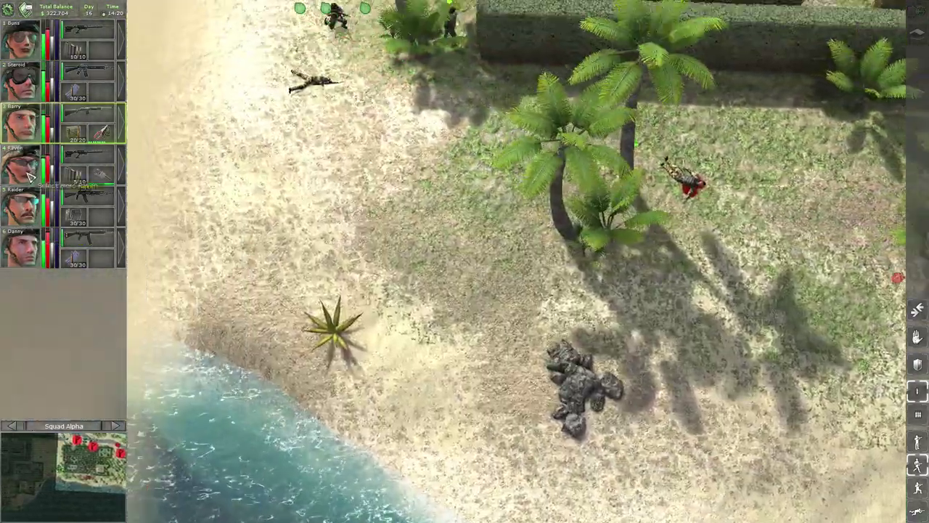
{"action": "double_click", "coordinate": [31, 176]}
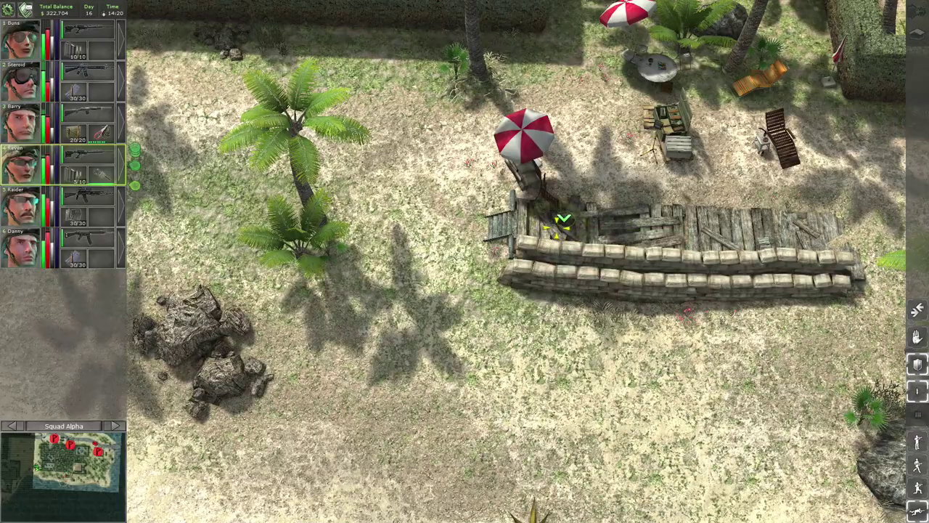
{"action": "key", "text": "Left"}
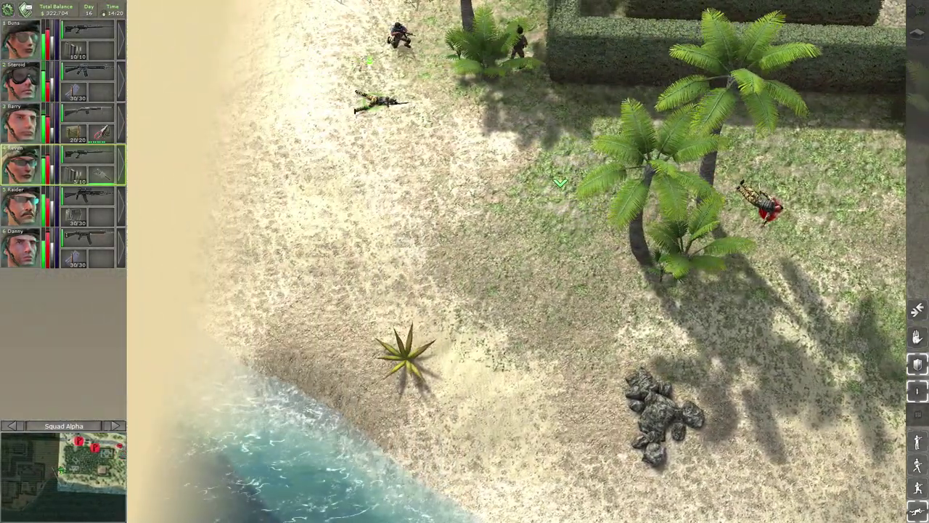
{"action": "key", "text": "Down"}
{"action": "key", "text": "Right"}
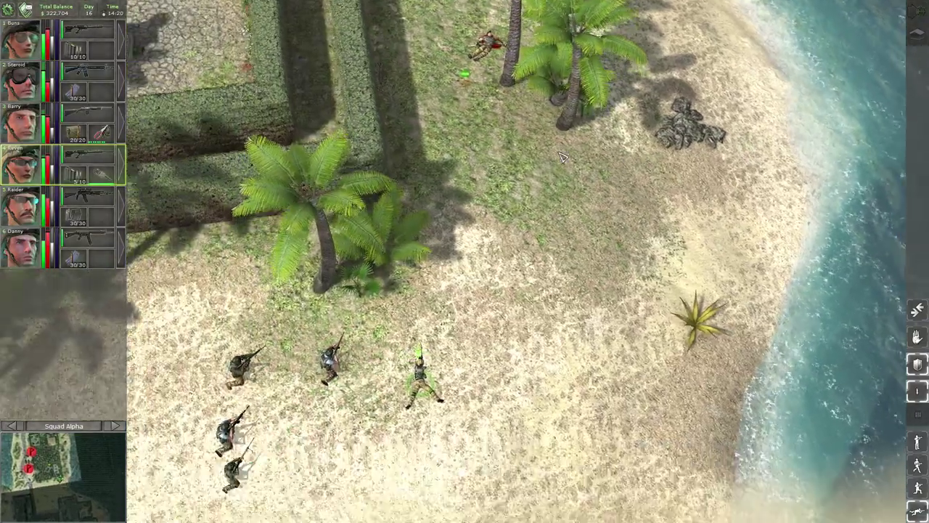
{"action": "scroll", "coordinate": [571, 192], "scroll_direction": "up", "scroll_amount": 3}
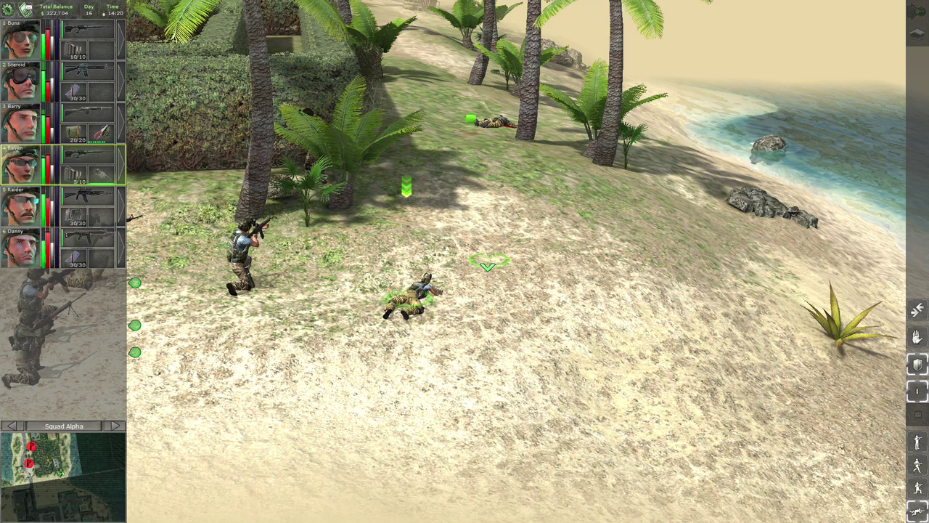
Send Raven crawling forward toward the body on the beach.
{"action": "key", "text": "Left"}
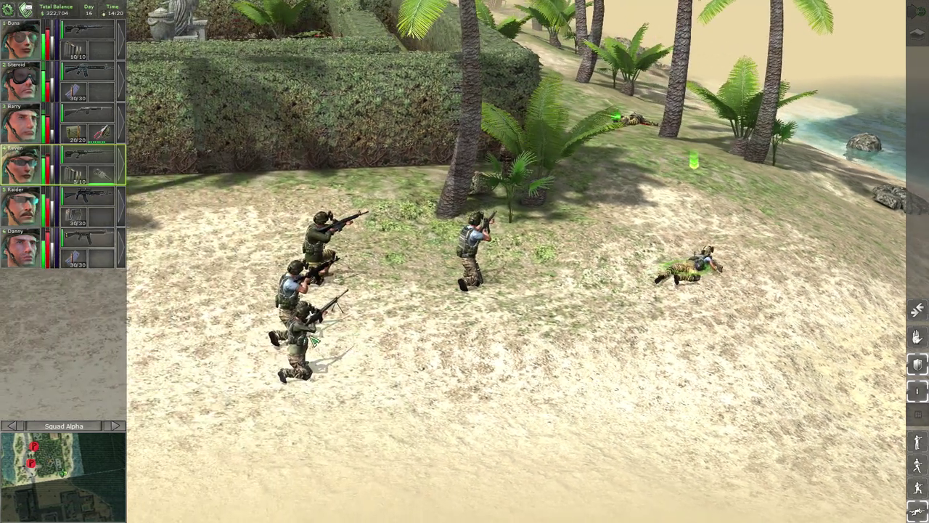
{"action": "key", "text": "Right"}
{"action": "key", "text": "1"}
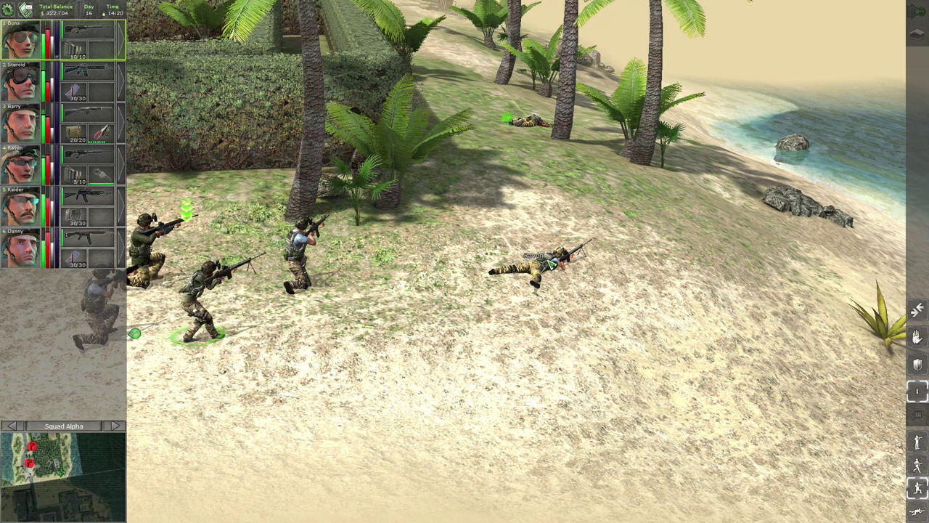
{"action": "left_click", "coordinate": [543, 260]}
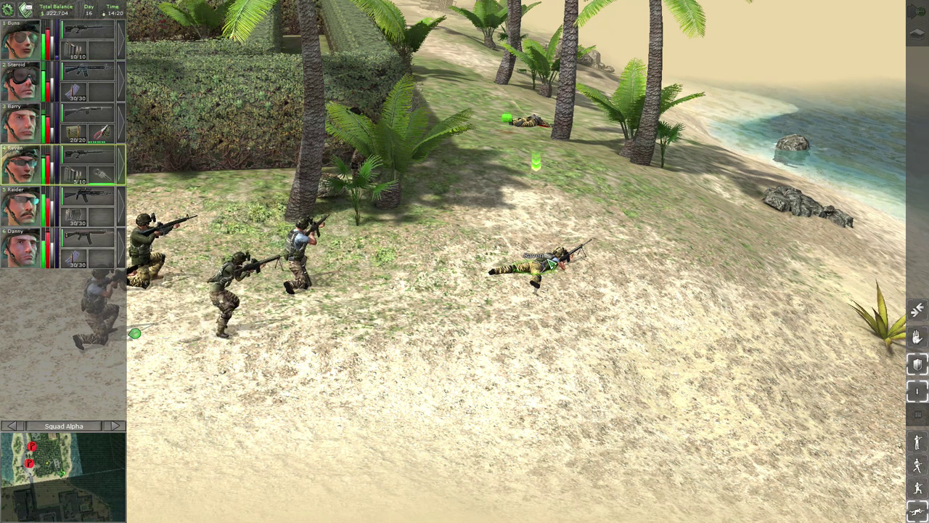
{"action": "left_click", "coordinate": [506, 117]}
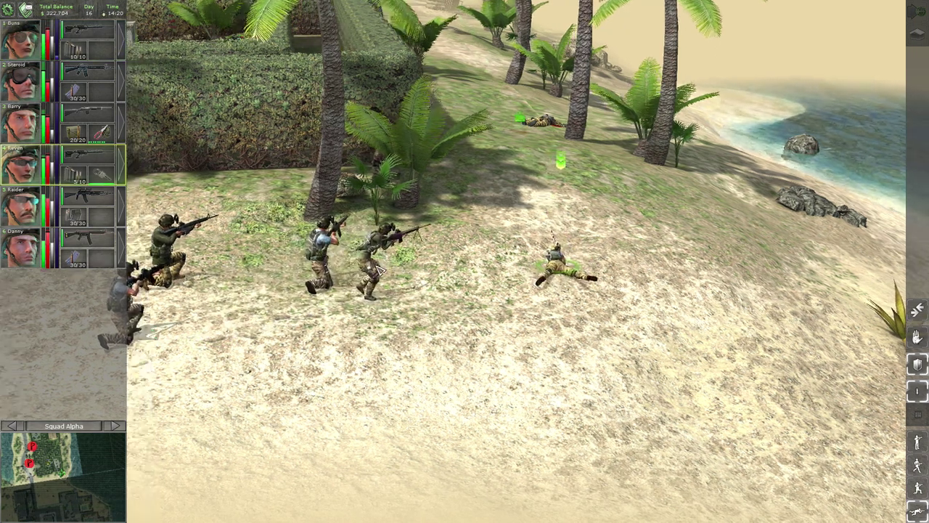
Drop Buns into a prone stance beside Raven.
{"action": "key", "text": "Left"}
{"action": "key", "text": "2"}
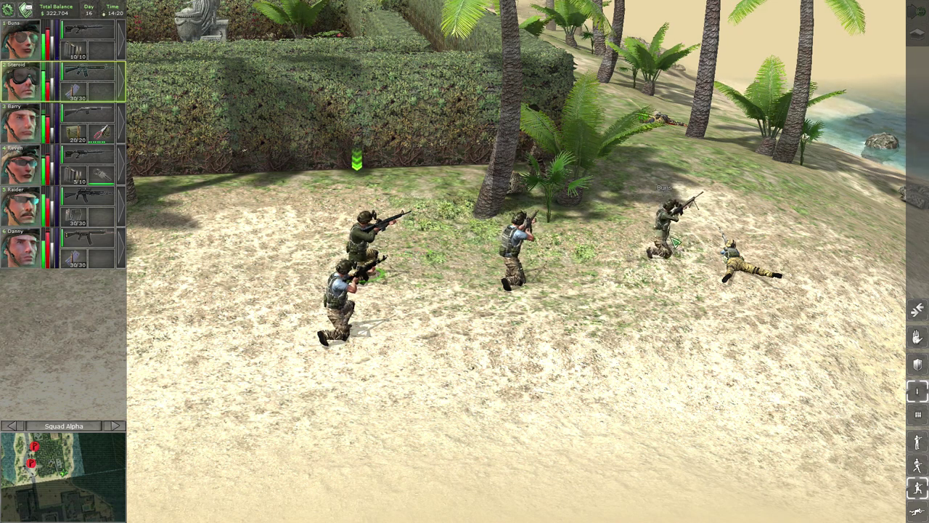
{"action": "key", "text": "1"}
{"action": "key", "text": "x"}
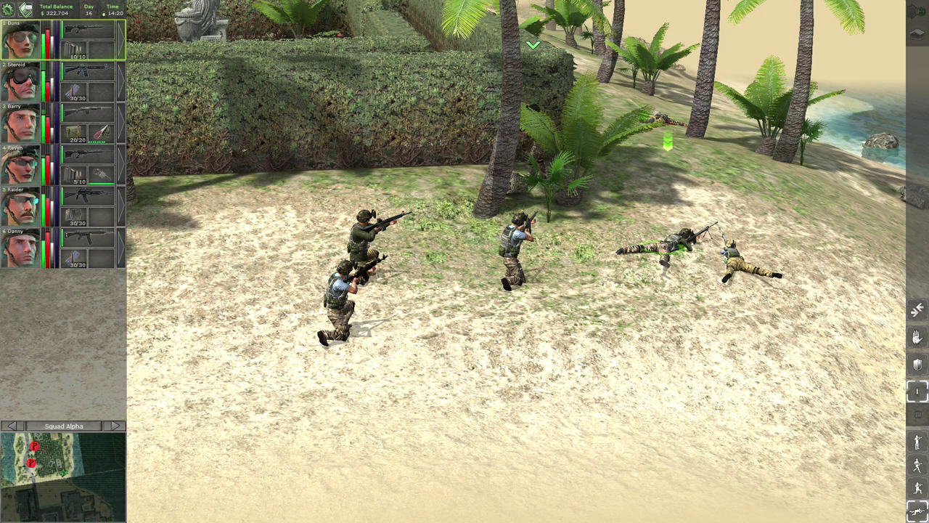
{"action": "scroll", "coordinate": [508, 262], "scroll_direction": "up", "scroll_amount": 2}
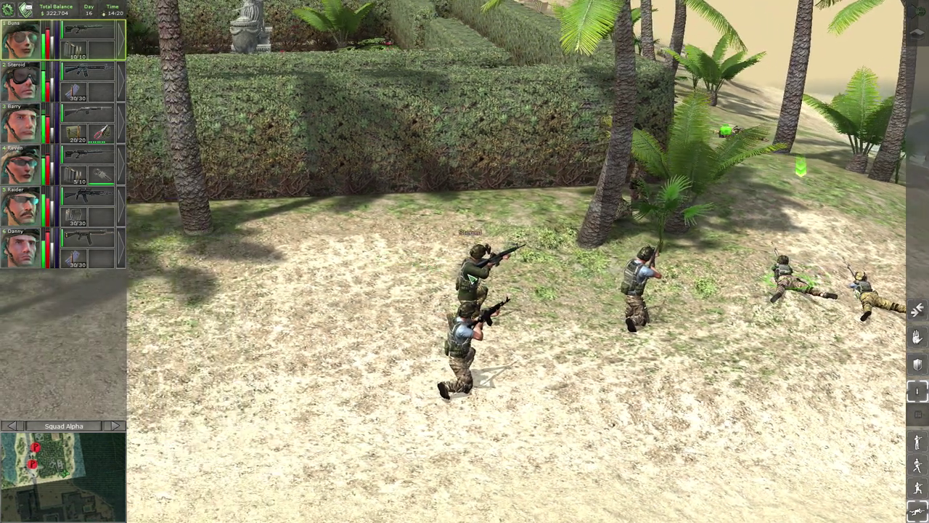
{"action": "left_click", "coordinate": [472, 278]}
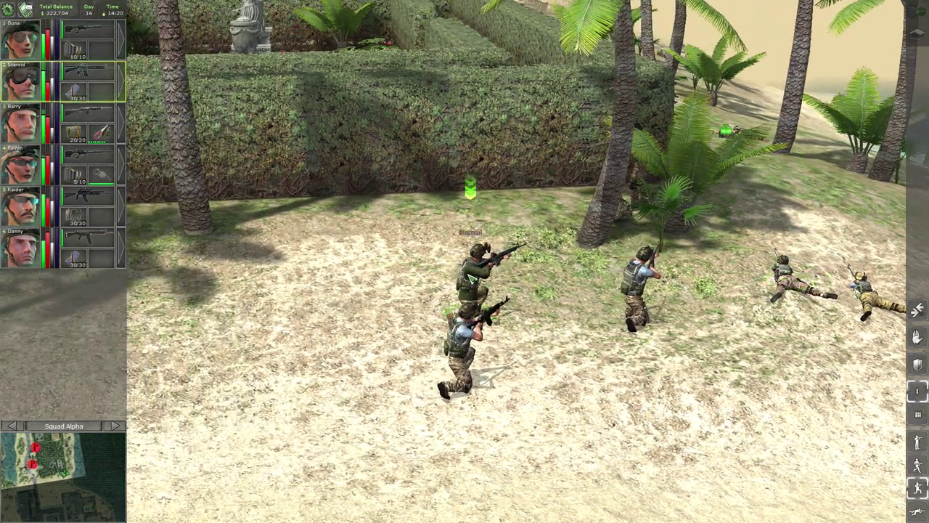
Equip Steroid with the G3SG/1 from his pack instead of his 30-round rifle.
{"action": "key", "text": "i"}
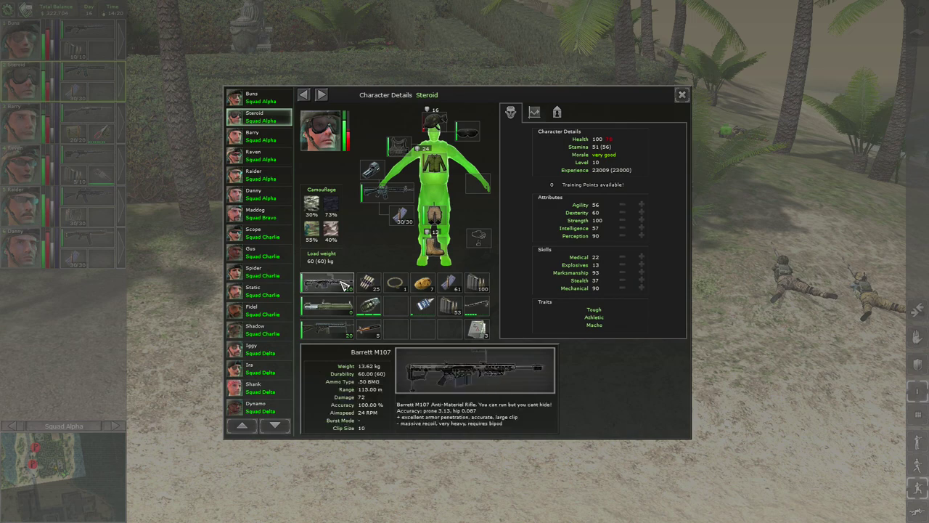
{"action": "right_click", "coordinate": [338, 332]}
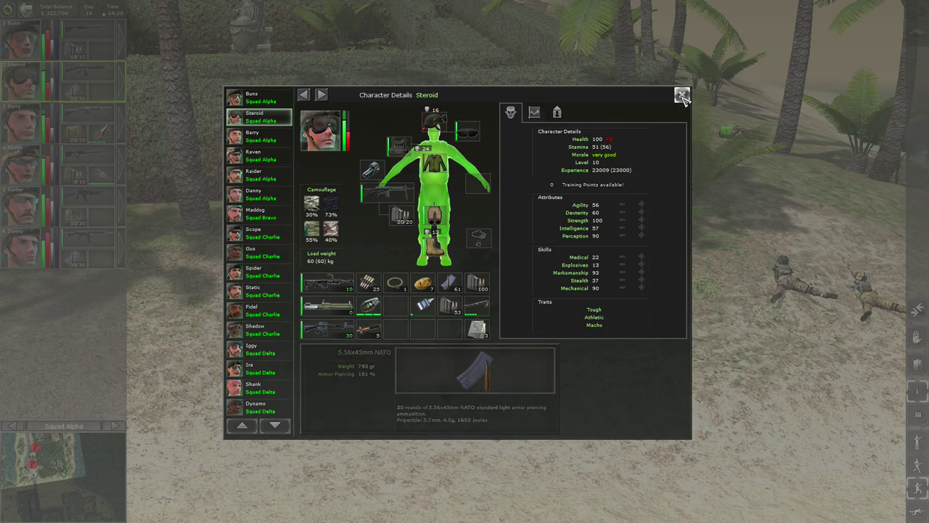
{"action": "left_click", "coordinate": [682, 96]}
{"action": "key", "text": "Right"}
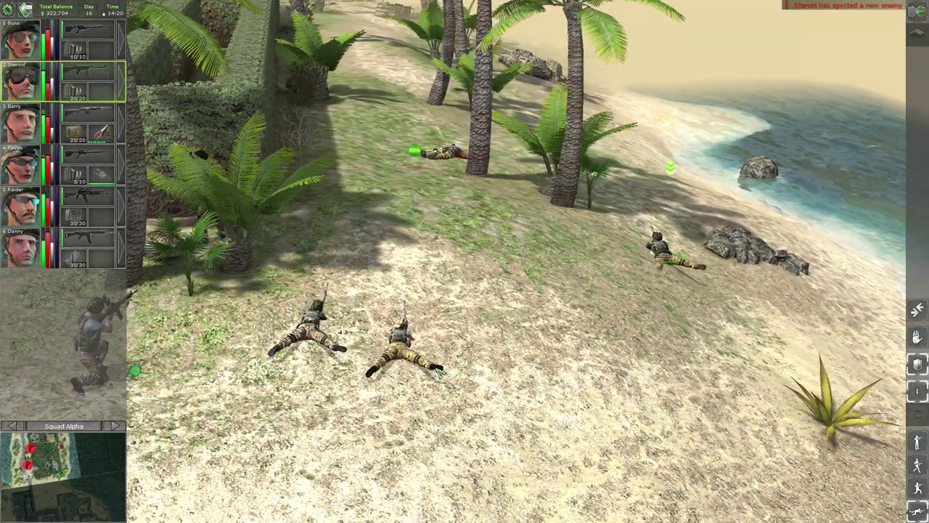
Cycle between Raven and Buns while Steroid's shot finishes the last beach enemy.
{"action": "key", "text": "4"}
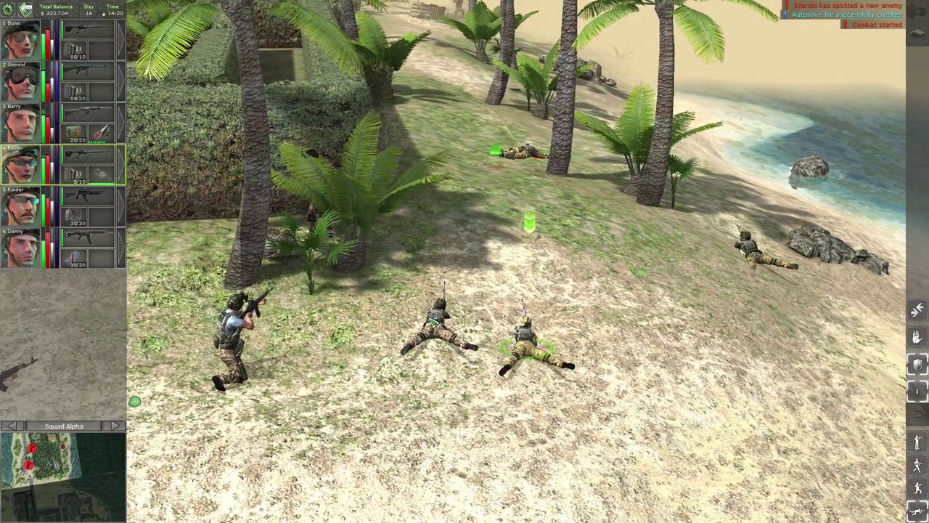
{"action": "key", "text": "1"}
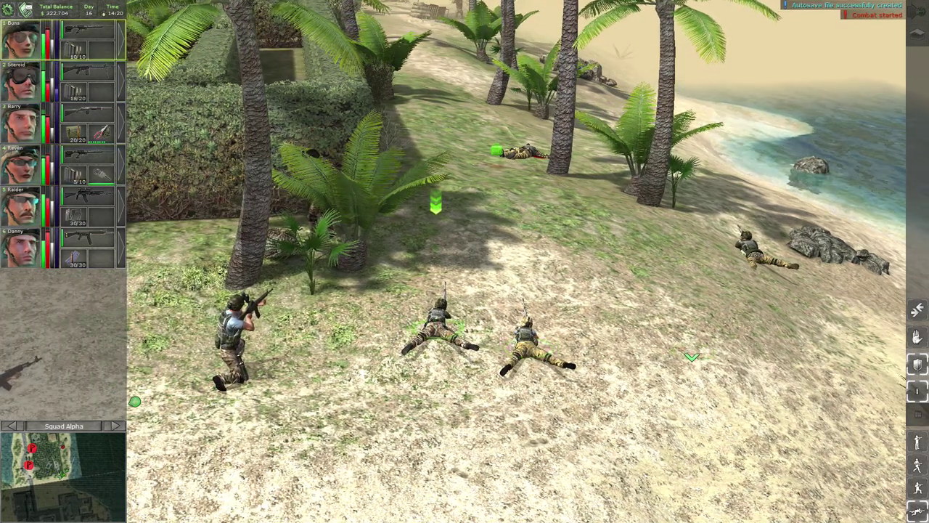
{"action": "key", "text": "Right"}
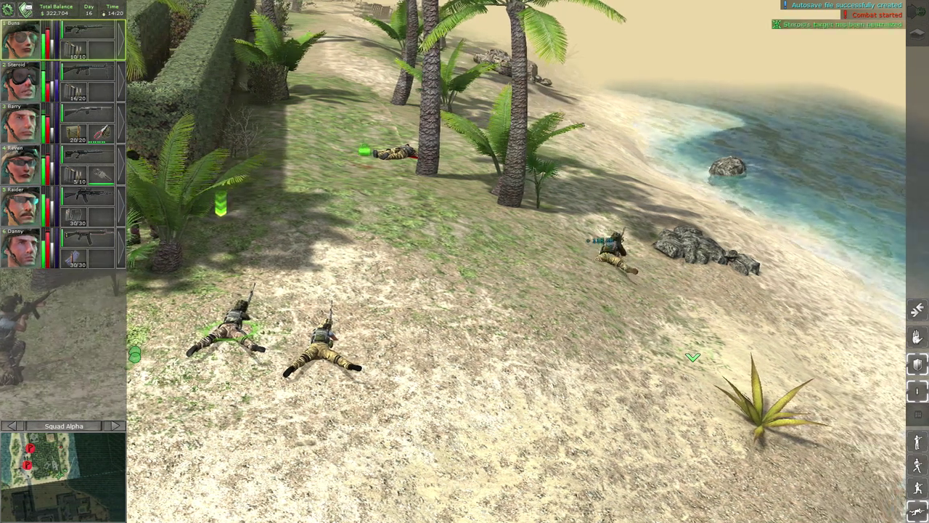
{"action": "key", "text": "Left"}
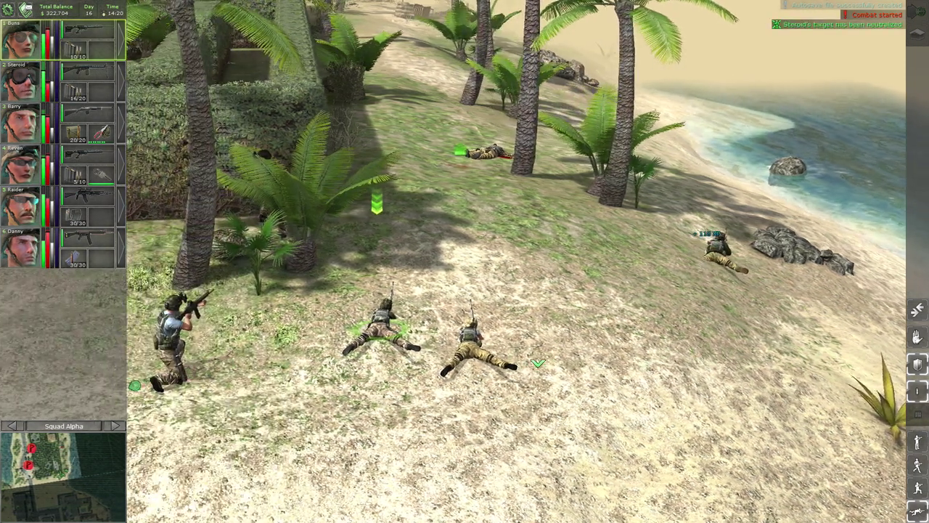
{"action": "key", "text": "4"}
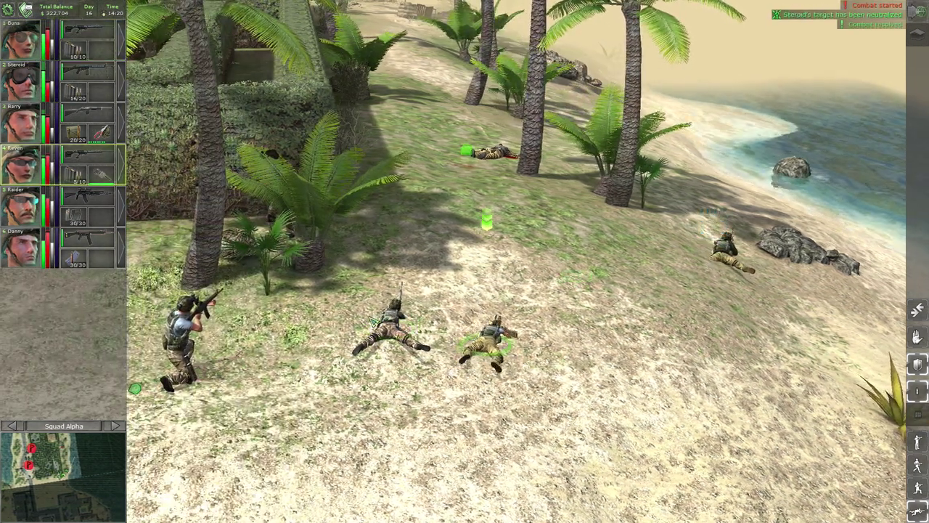
{"action": "key", "text": "1"}
{"action": "scroll", "coordinate": [467, 305], "scroll_direction": "up", "scroll_amount": 3}
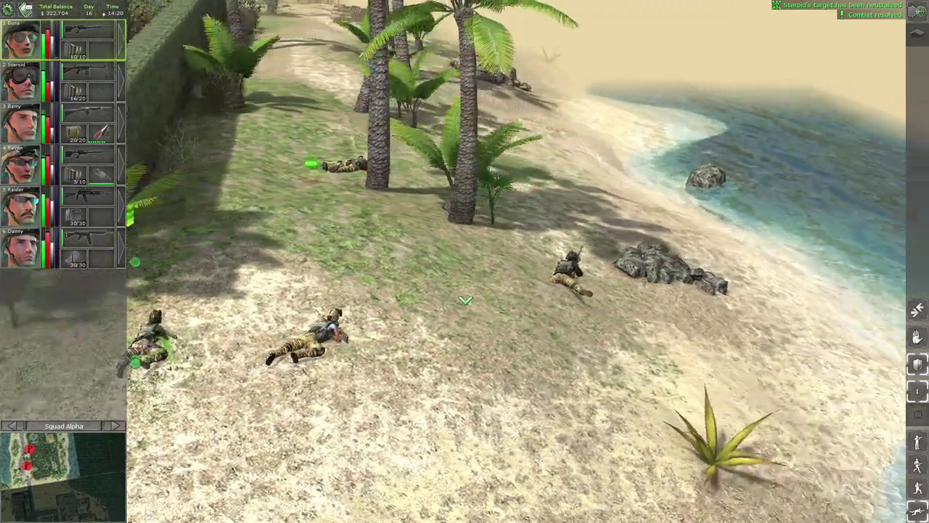
{"action": "key", "text": "Up"}
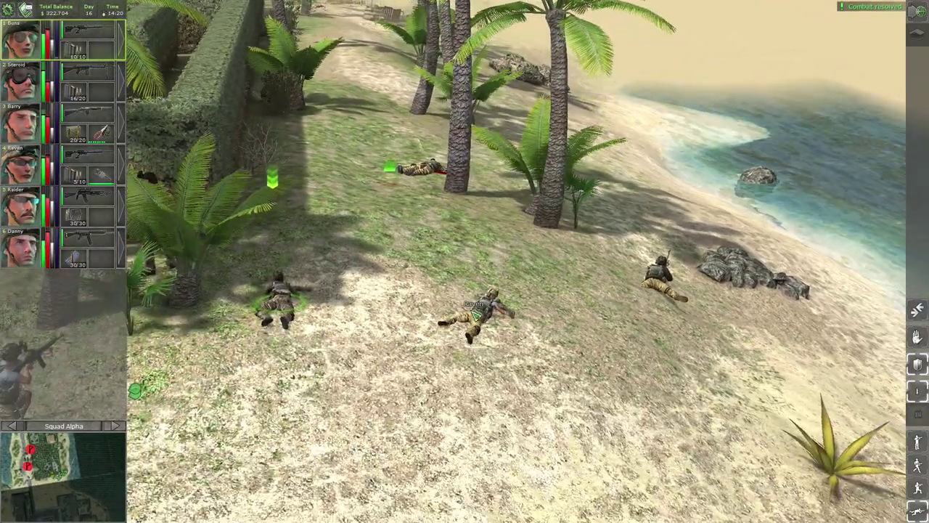
Survey the hedges and shoreline while cycling through Steroid, Raven and Buns.
{"action": "key", "text": "Left"}
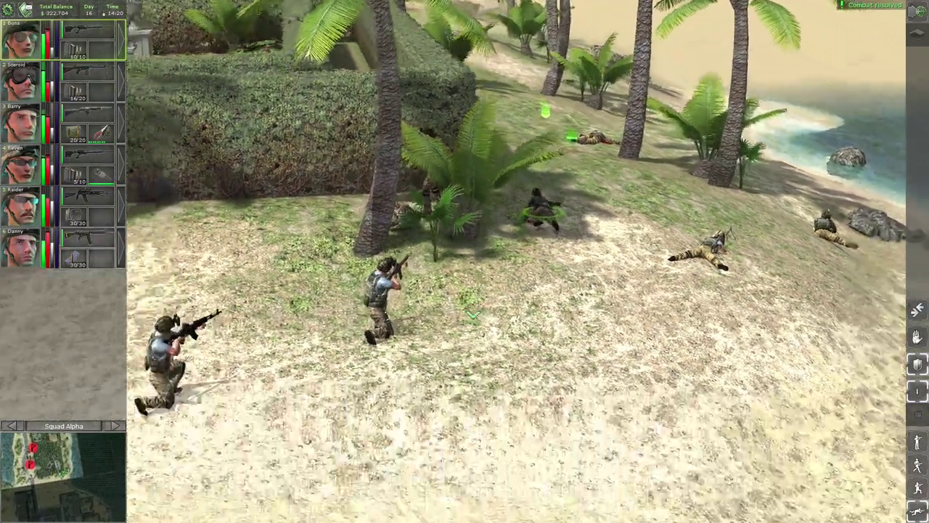
{"action": "key", "text": "Left"}
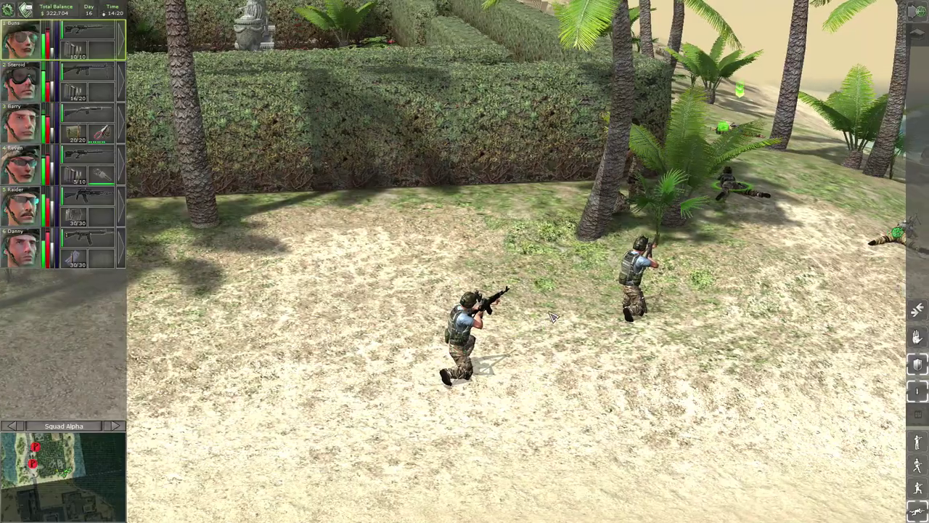
{"action": "key", "text": "Down"}
{"action": "key", "text": "Right"}
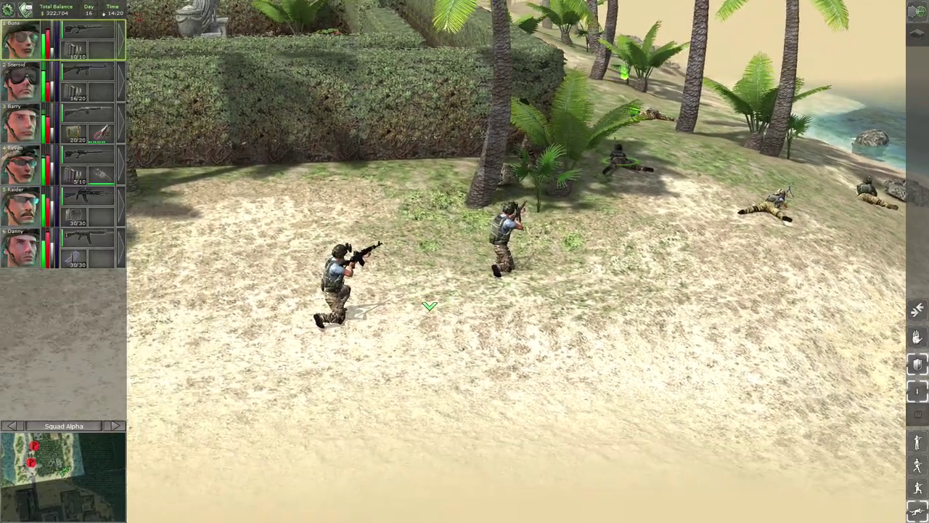
{"action": "scroll", "coordinate": [430, 306], "scroll_direction": "down", "scroll_amount": 3}
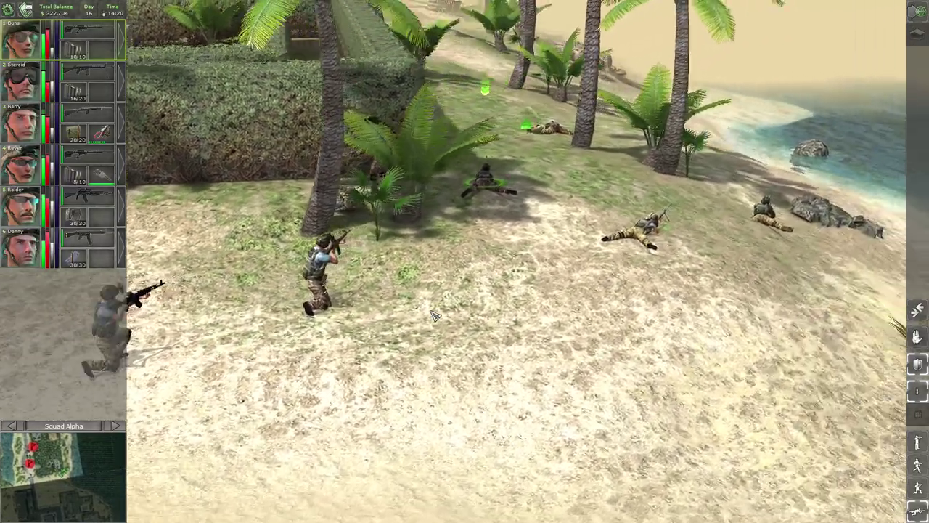
{"action": "scroll", "coordinate": [432, 311], "scroll_direction": "up", "scroll_amount": 5}
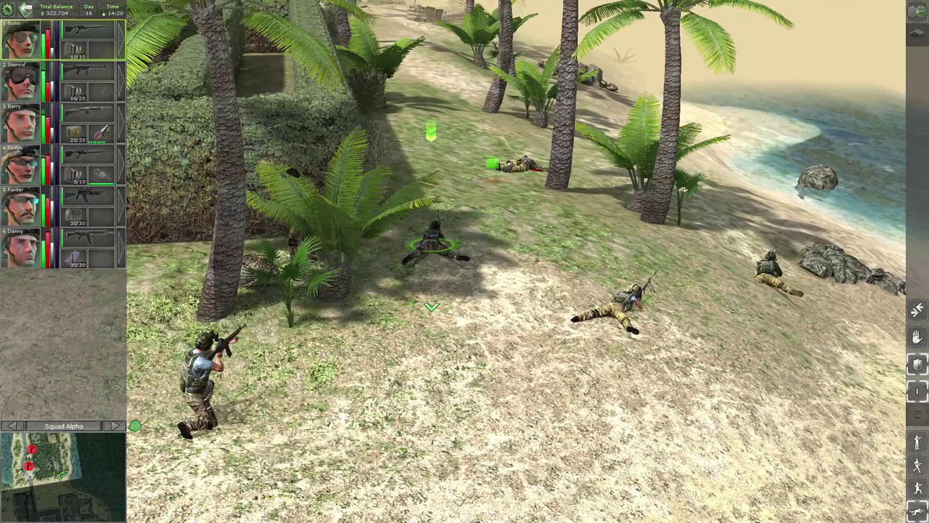
{"action": "key", "text": "Right"}
{"action": "key", "text": "Right"}
{"action": "key", "text": "Right"}
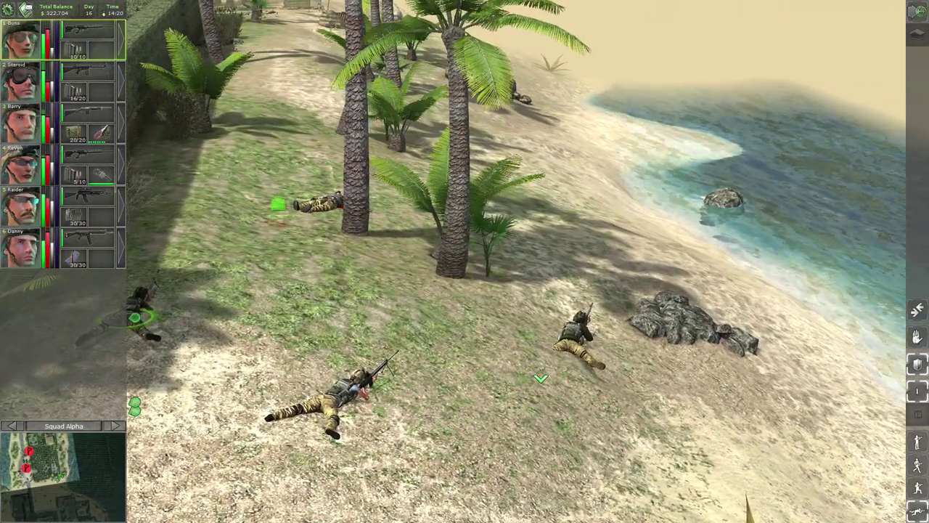
{"action": "key", "text": "Left"}
{"action": "key", "text": "Left"}
{"action": "key", "text": "Left"}
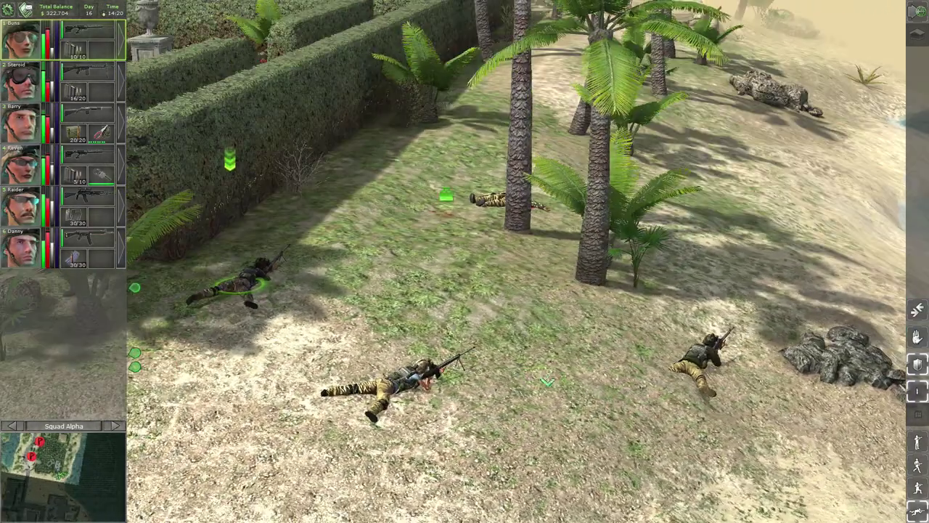
{"action": "key", "text": "Right"}
{"action": "key", "text": "Right"}
{"action": "key", "text": "Right"}
{"action": "key", "text": "Right"}
{"action": "key", "text": "Right"}
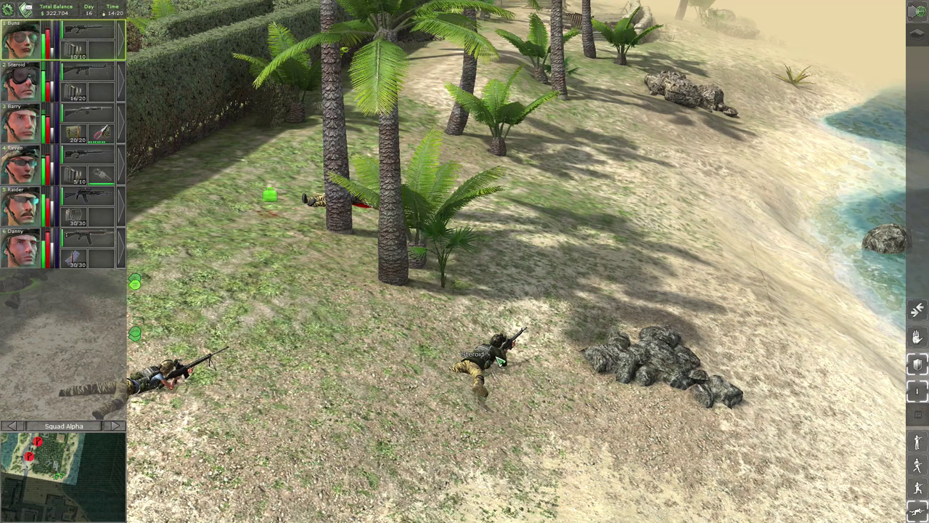
{"action": "left_click", "coordinate": [499, 360]}
{"action": "key", "text": "Left"}
{"action": "key", "text": "Left"}
{"action": "key", "text": "Left"}
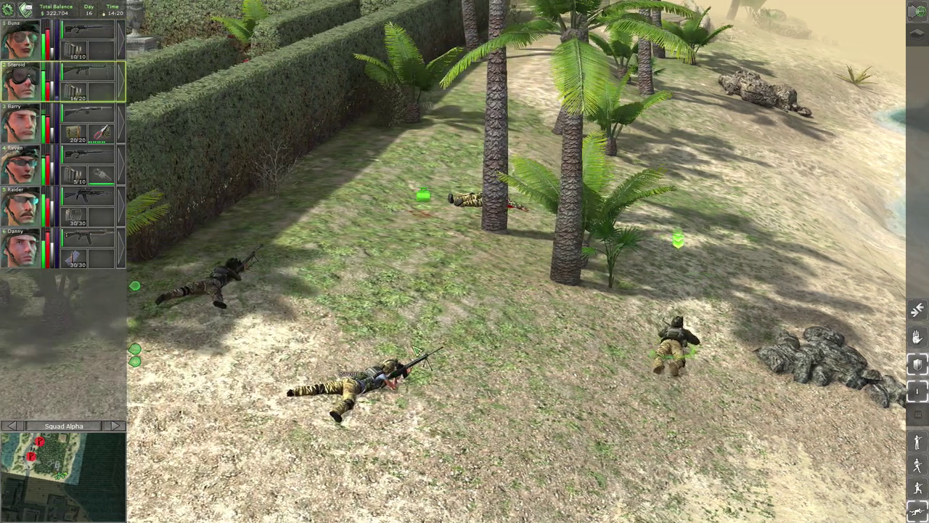
{"action": "key", "text": "4"}
{"action": "key", "text": "Left"}
{"action": "key", "text": "Left"}
{"action": "key", "text": "Left"}
{"action": "key", "text": "1"}
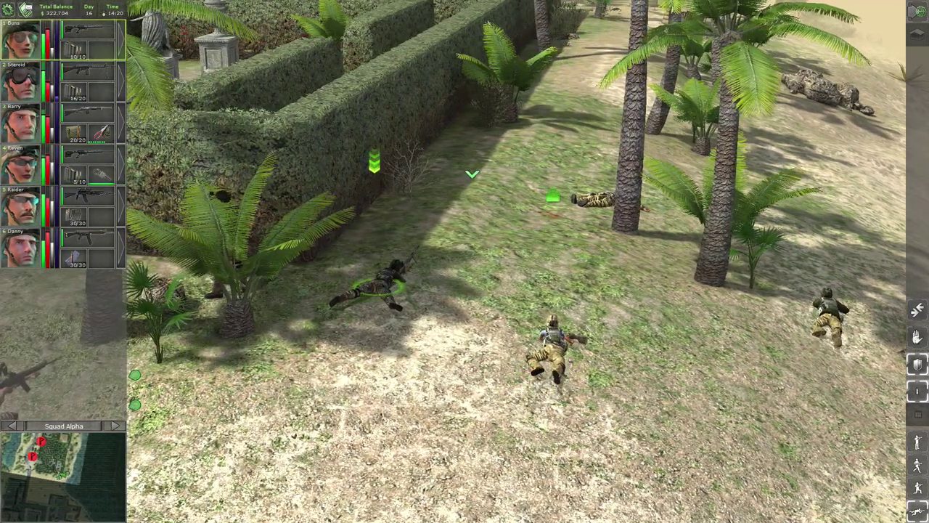
{"action": "key", "text": "Right"}
{"action": "key", "text": "Right"}
{"action": "key", "text": "Right"}
{"action": "key", "text": "Right"}
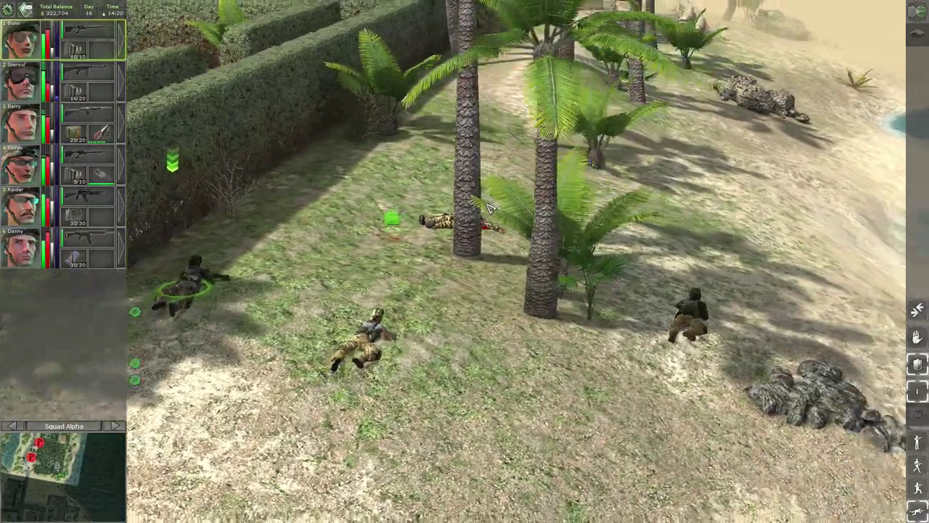
{"action": "key", "text": "Right"}
{"action": "key", "text": "Right"}
{"action": "key", "text": "Right"}
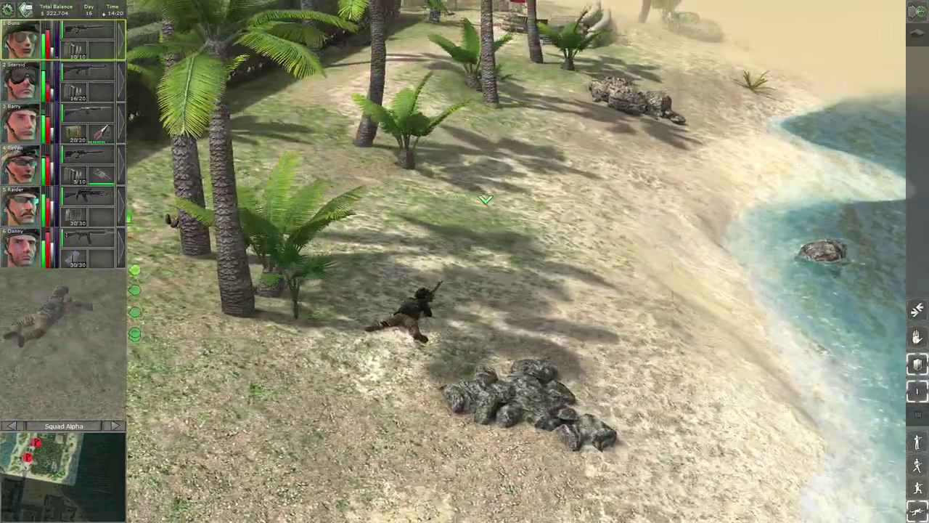
{"action": "key", "text": "Left"}
{"action": "key", "text": "Left"}
{"action": "scroll", "coordinate": [486, 203], "scroll_direction": "up", "scroll_amount": 2}
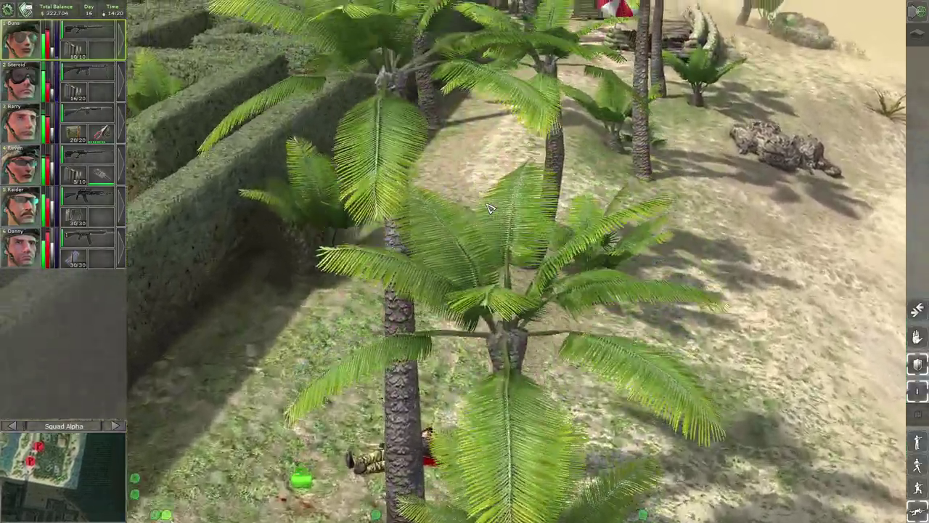
{"action": "scroll", "coordinate": [488, 207], "scroll_direction": "up", "scroll_amount": 2}
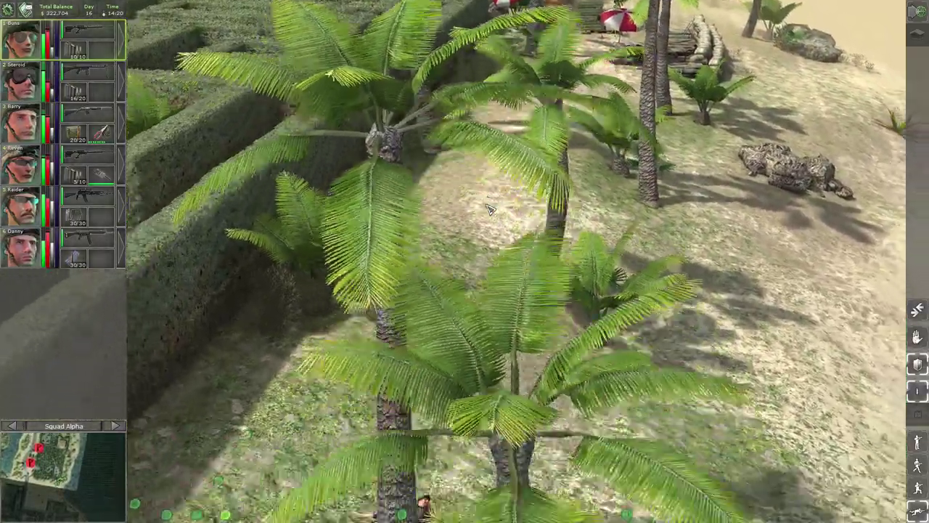
{"action": "scroll", "coordinate": [488, 208], "scroll_direction": "down", "scroll_amount": 4}
Stand Steroid up and check on Raven and Buns near the hedges.
{"action": "key", "text": "Down"}
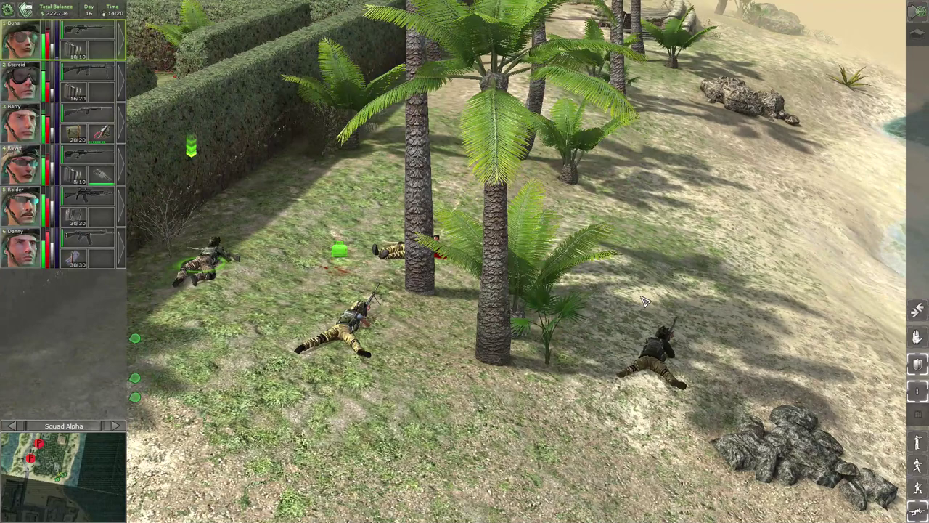
{"action": "key", "text": "Right"}
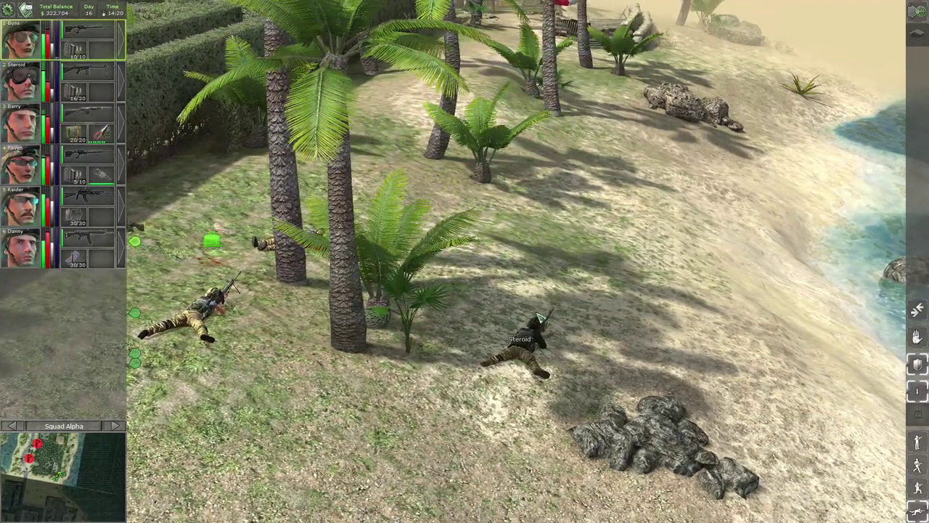
{"action": "left_click", "coordinate": [539, 317]}
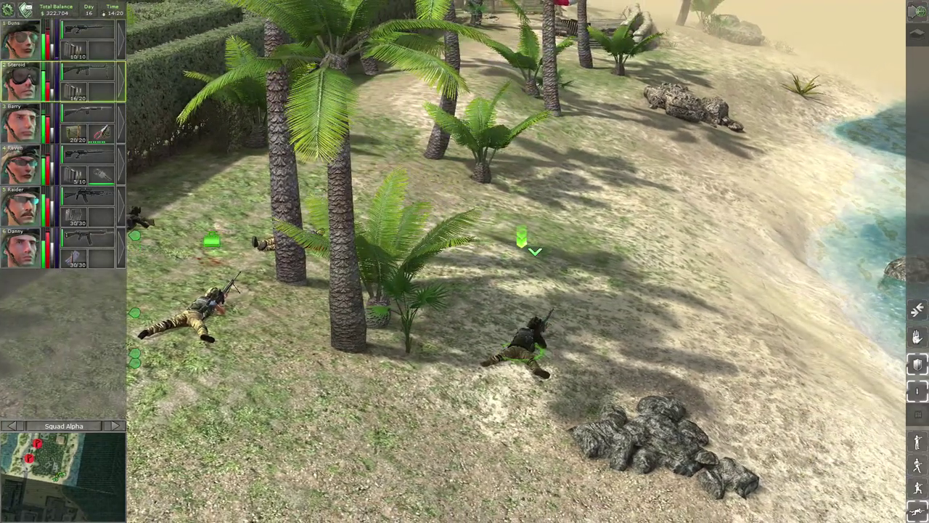
{"action": "scroll", "coordinate": [525, 234], "scroll_direction": "up", "scroll_amount": 2}
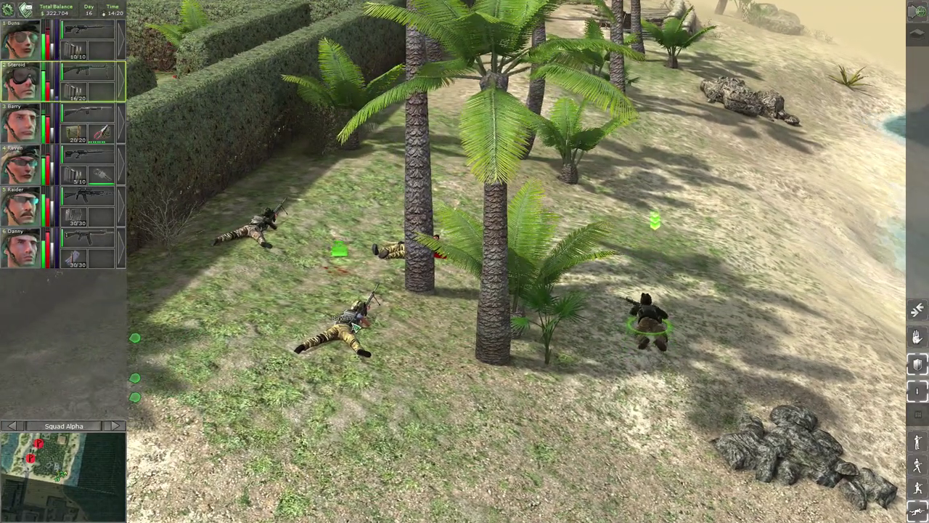
{"action": "left_click", "coordinate": [356, 327]}
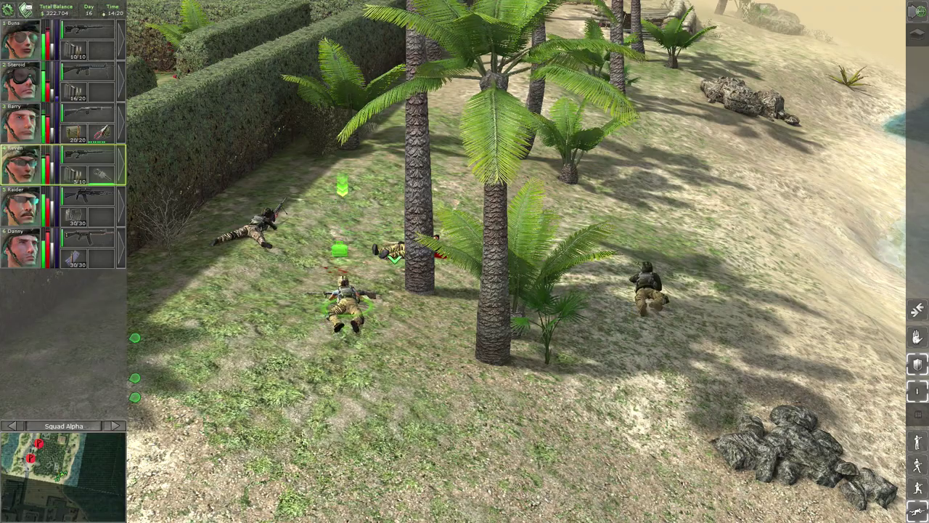
{"action": "key", "text": "Right"}
{"action": "key", "text": "Delete"}
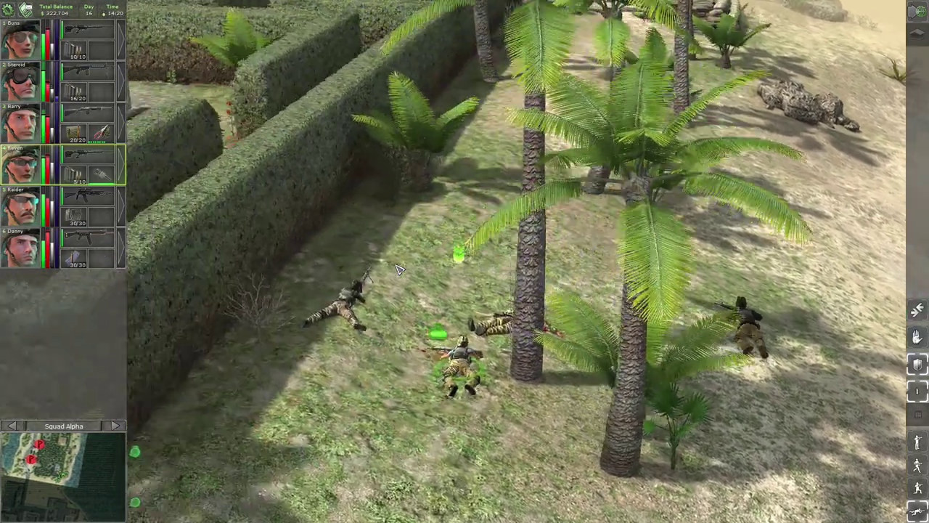
{"action": "scroll", "coordinate": [465, 262], "scroll_direction": "up", "scroll_amount": 2}
{"action": "key", "text": "1"}
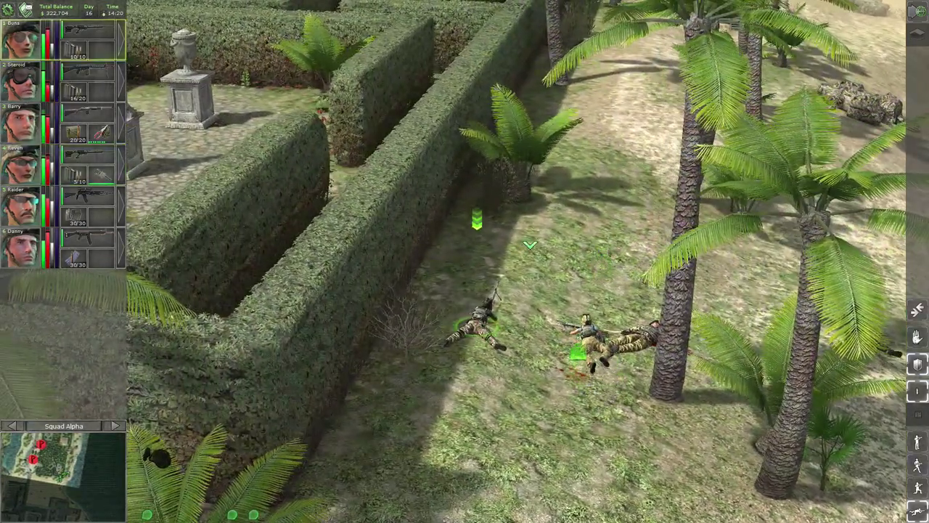
{"action": "key", "text": "Delete"}
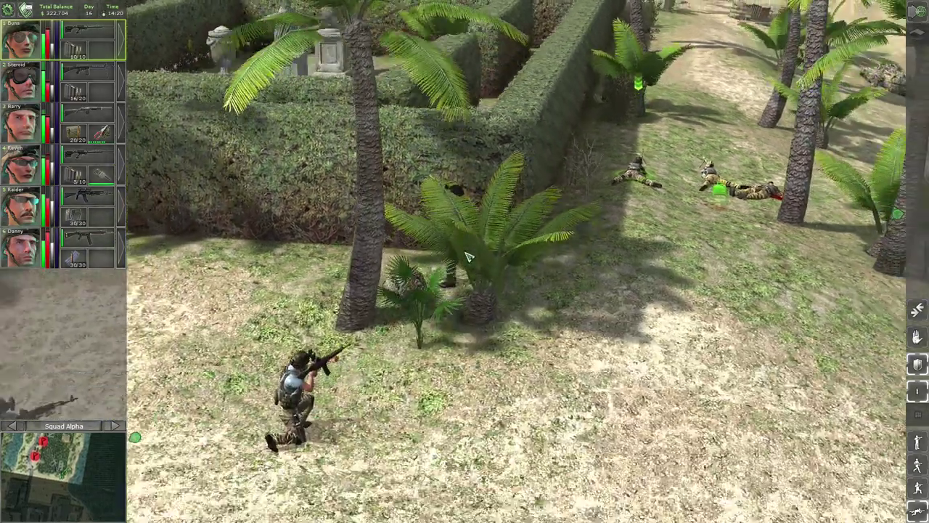
Run Barry to the hedge-maze edge and equip his frag grenade.
{"action": "key", "text": "3"}
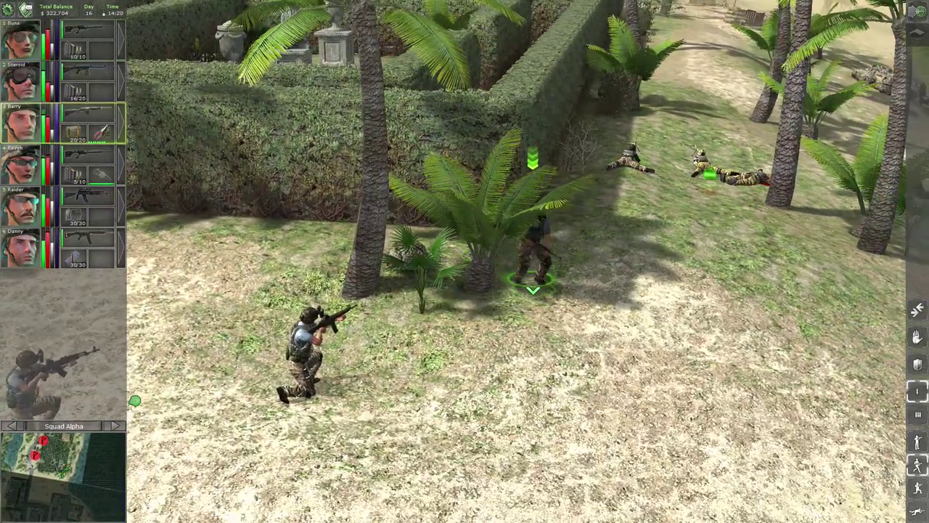
{"action": "left_click", "coordinate": [246, 295]}
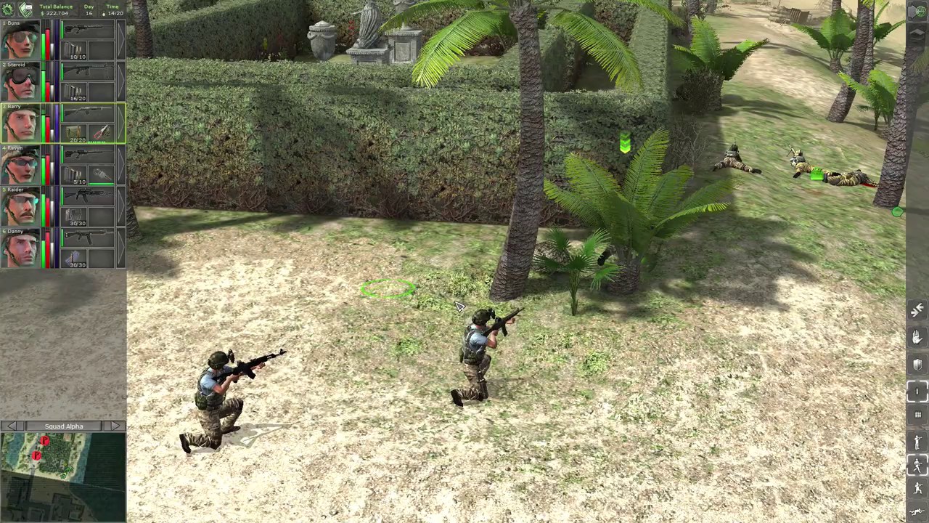
{"action": "key", "text": "Delete"}
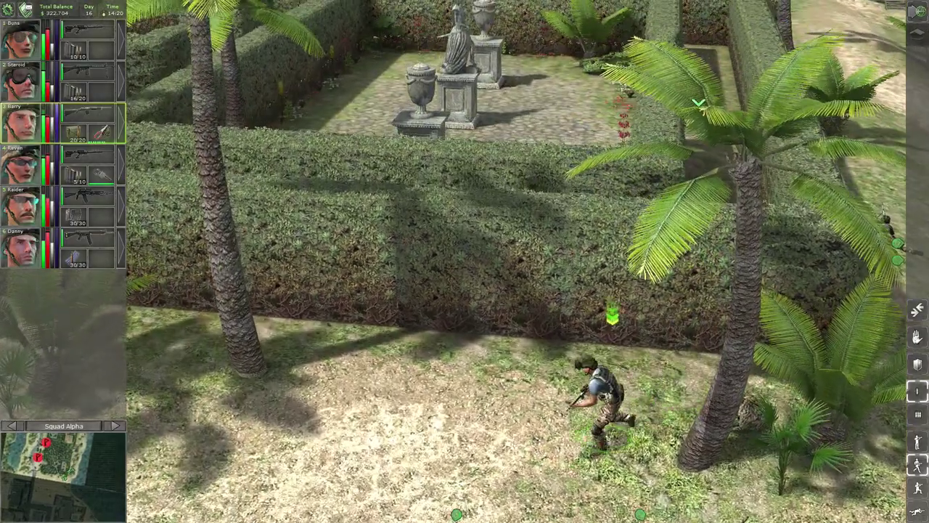
{"action": "key", "text": "Delete"}
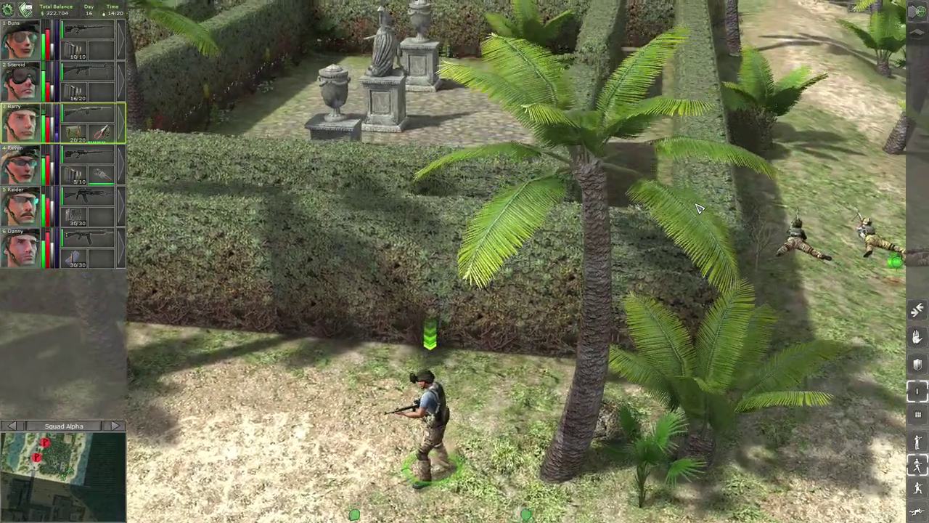
{"action": "key", "text": "Delete"}
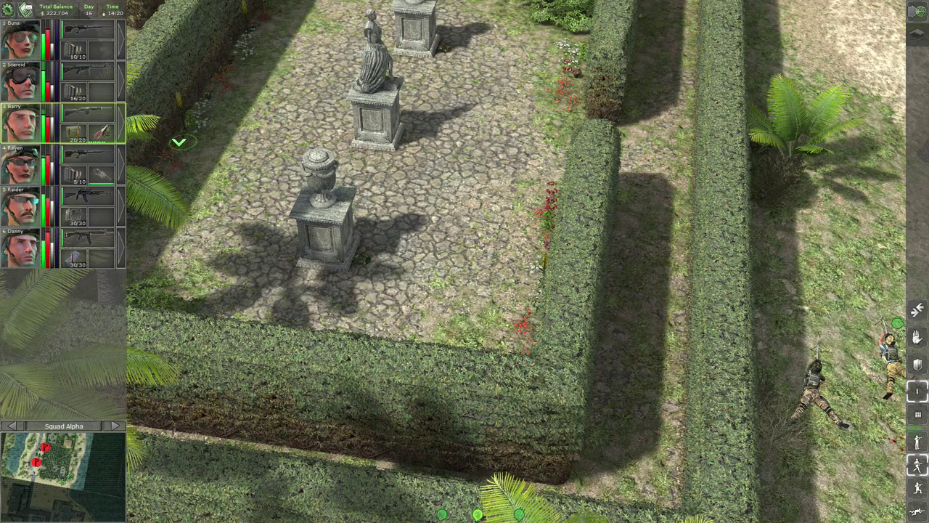
{"action": "key", "text": "i"}
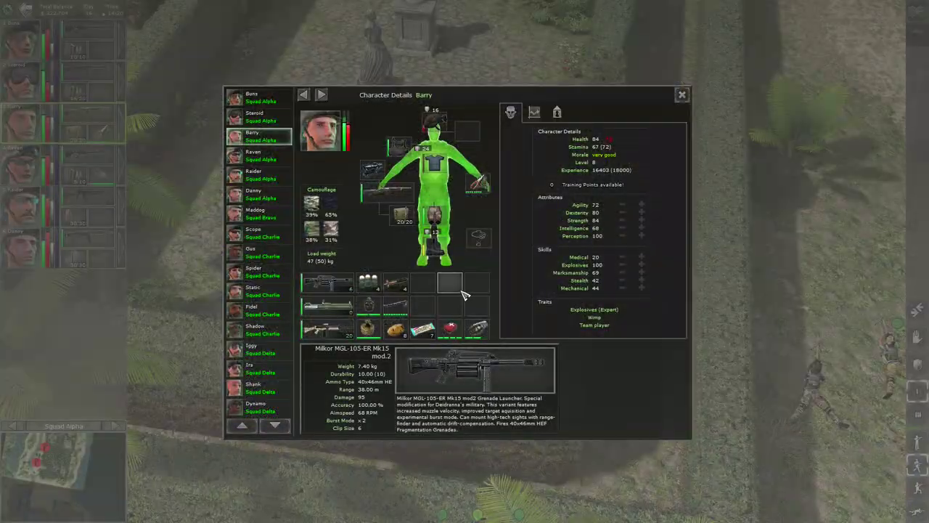
{"action": "left_click", "coordinate": [682, 94]}
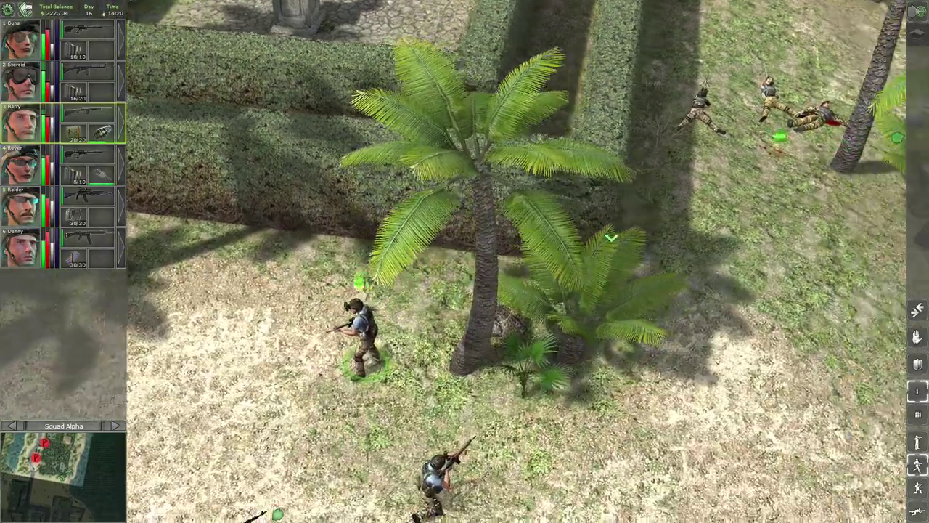
Sweep the view from the beach bunker over the hedge maze and villa, back to Barry.
{"action": "key", "text": "Delete"}
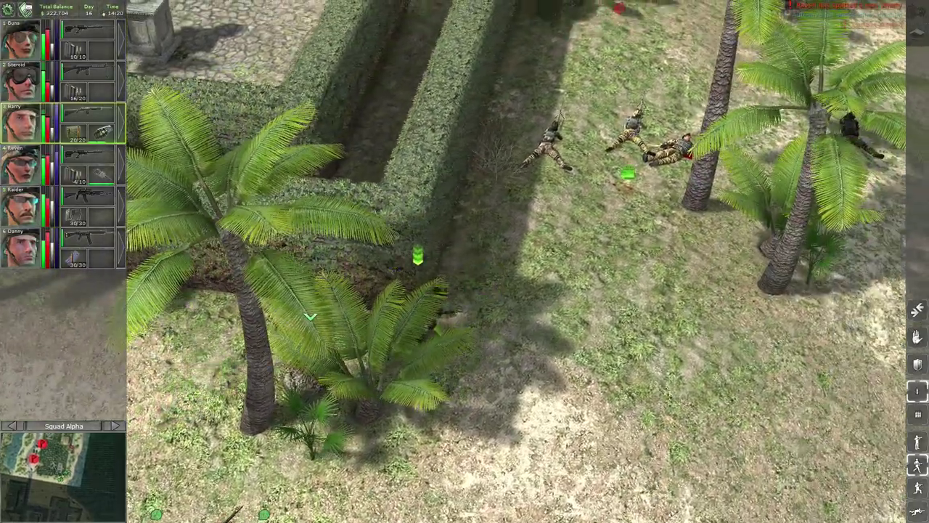
{"action": "key", "text": "Delete"}
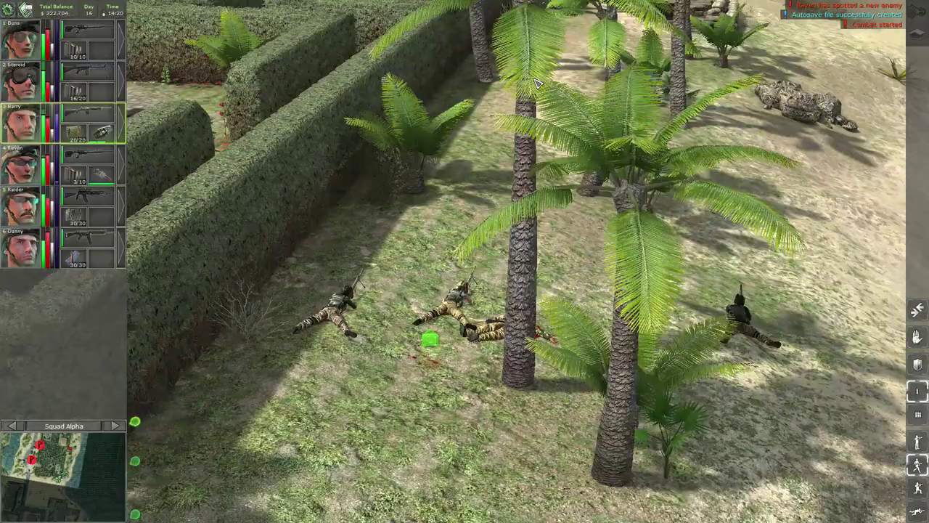
{"action": "key", "text": "Up"}
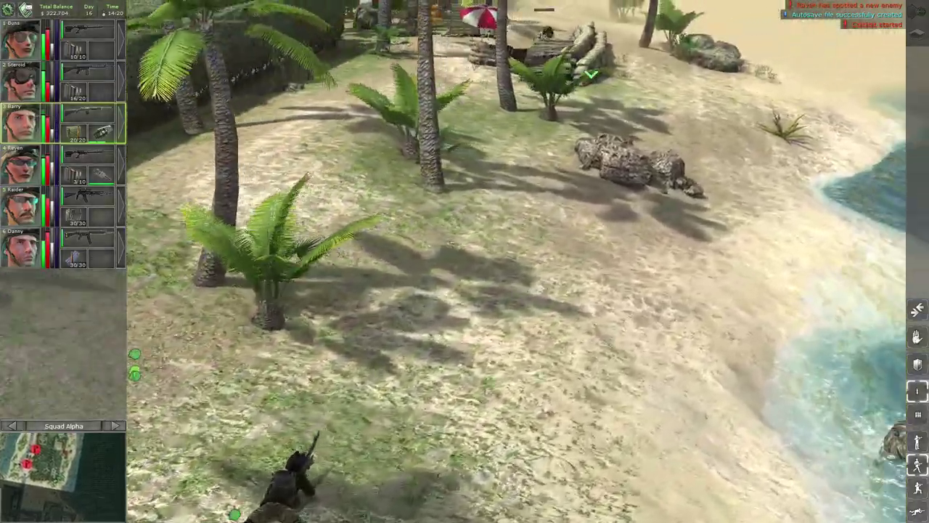
{"action": "key", "text": "Up"}
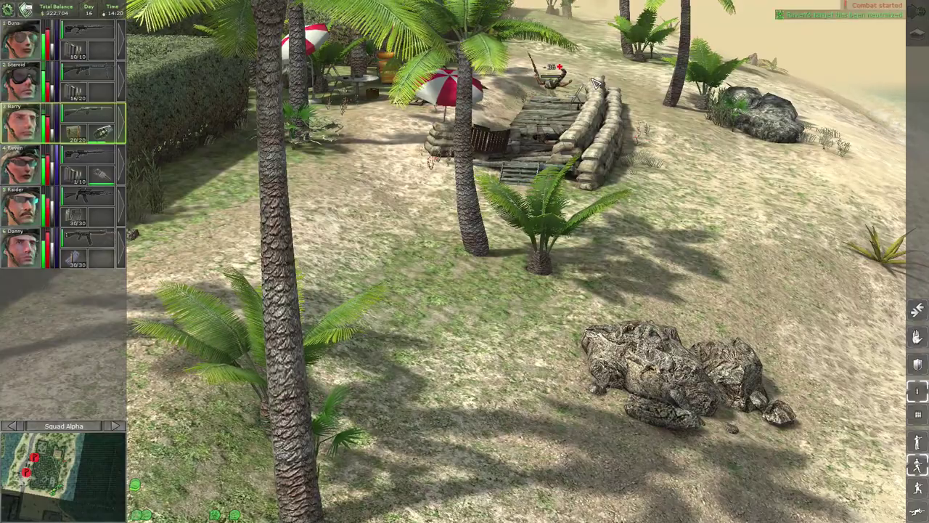
{"action": "key", "text": "Delete"}
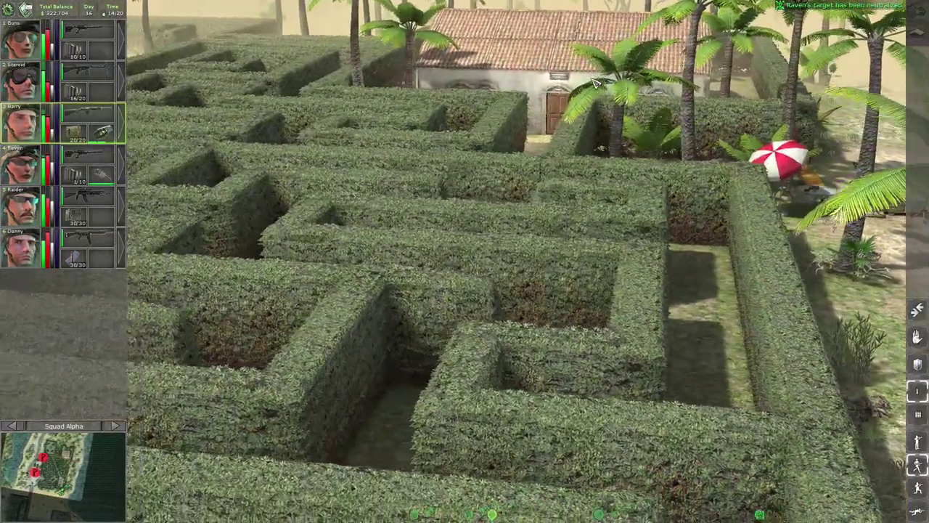
{"action": "key", "text": "Down"}
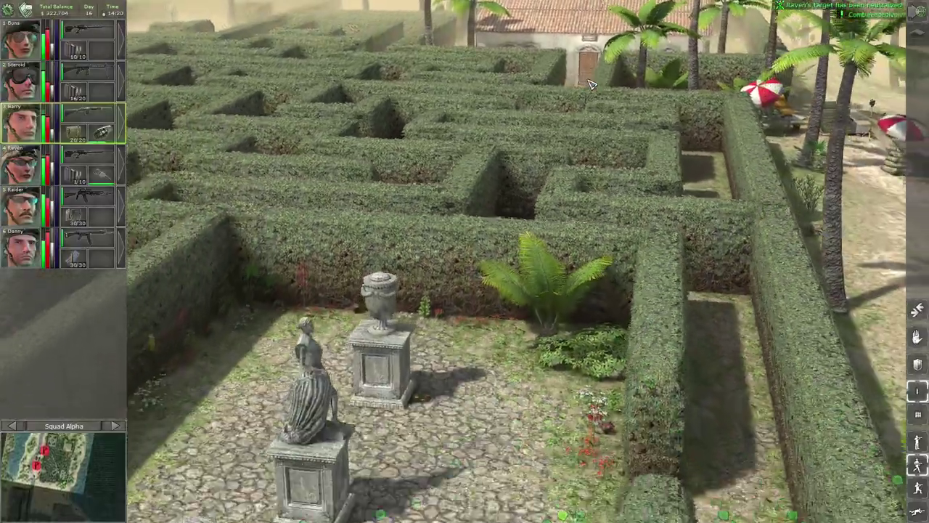
{"action": "key", "text": "Down"}
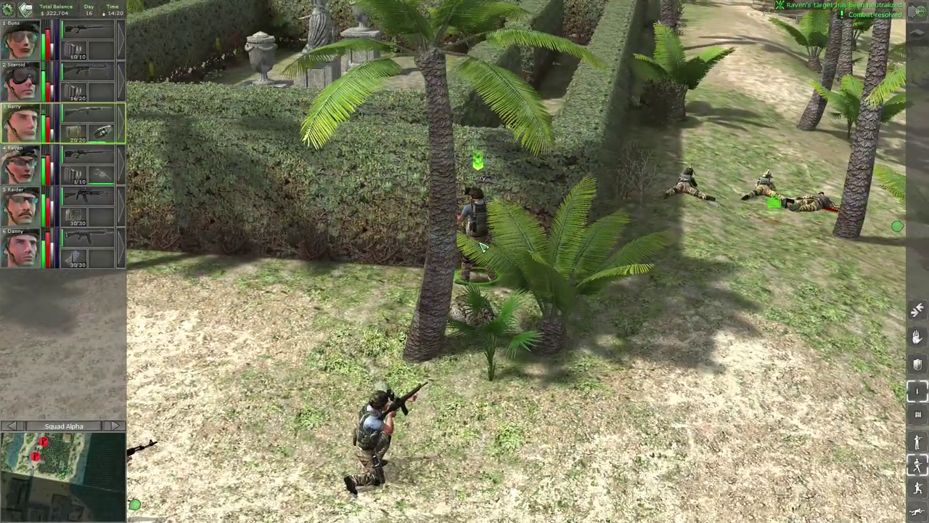
Pan, zoom and rotate the view over the statue courtyard and hedge-maze edges.
{"action": "key", "text": "Up"}
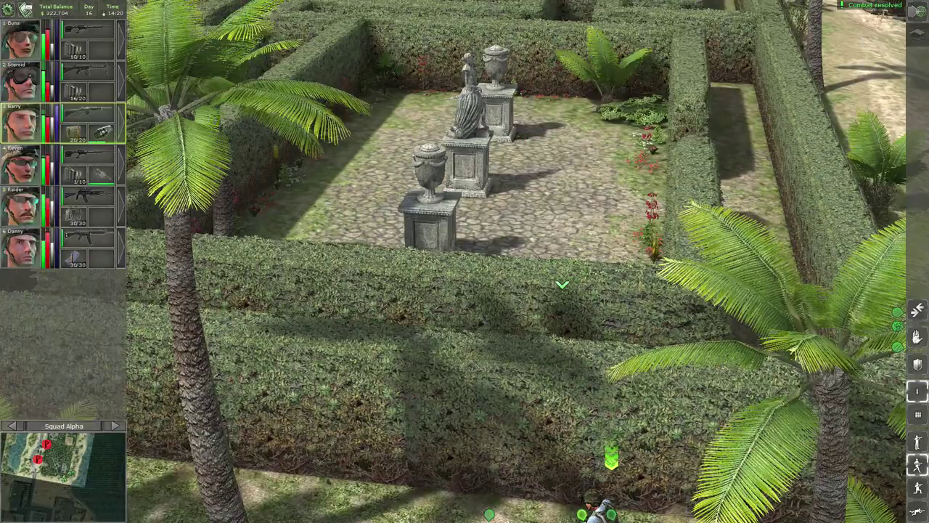
{"action": "key", "text": "Down"}
{"action": "key", "text": "Up"}
{"action": "key", "text": "Down"}
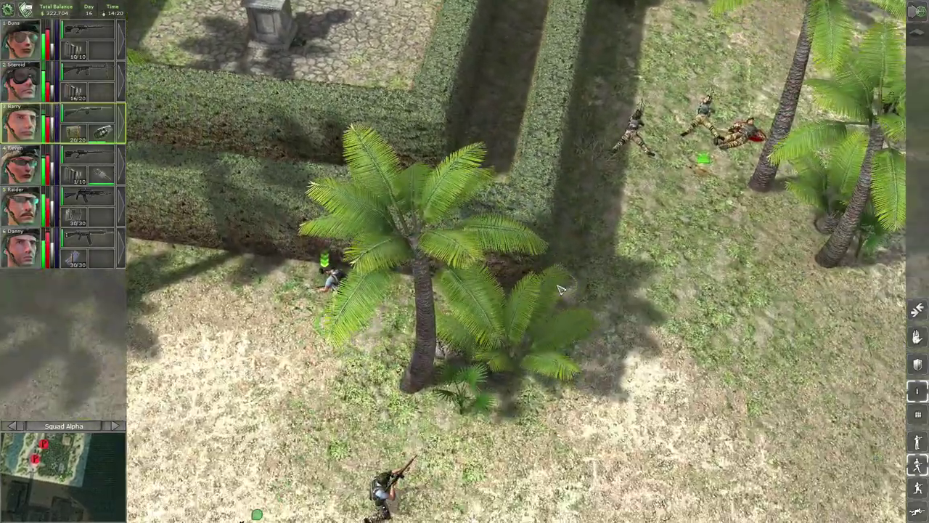
{"action": "key", "text": "Left"}
{"action": "key", "text": "Right"}
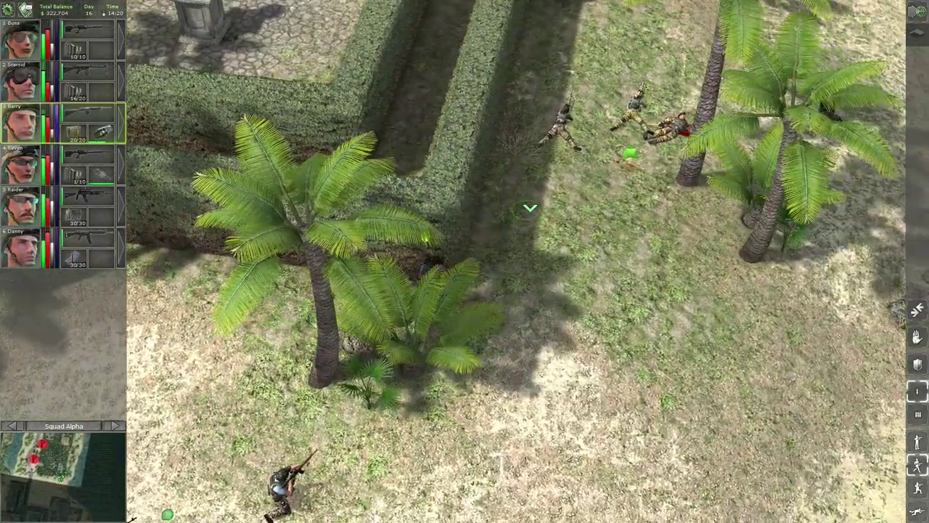
{"action": "key", "text": "Up"}
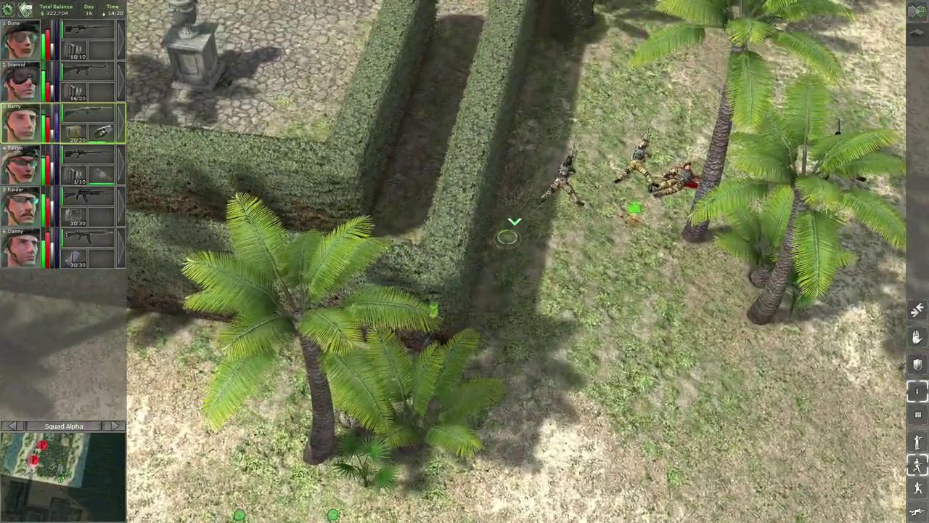
{"action": "key", "text": "Up"}
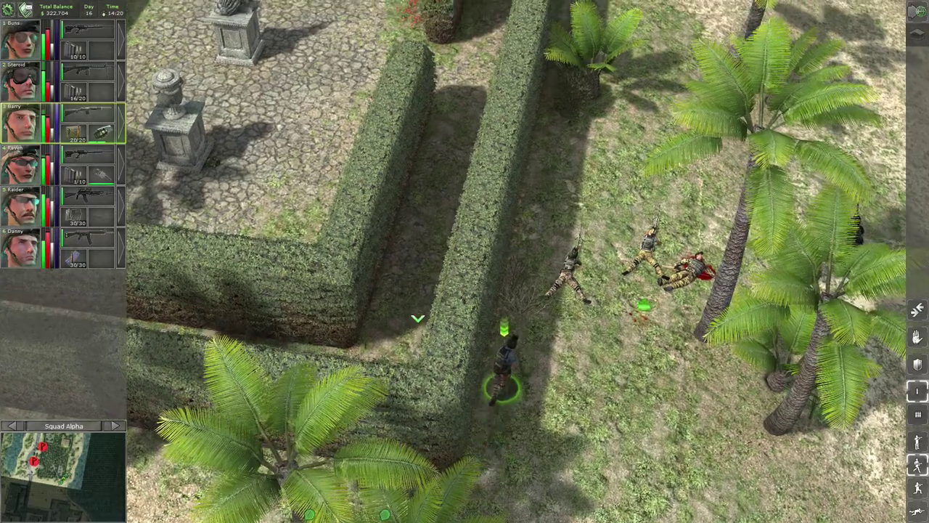
{"action": "key", "text": "Down"}
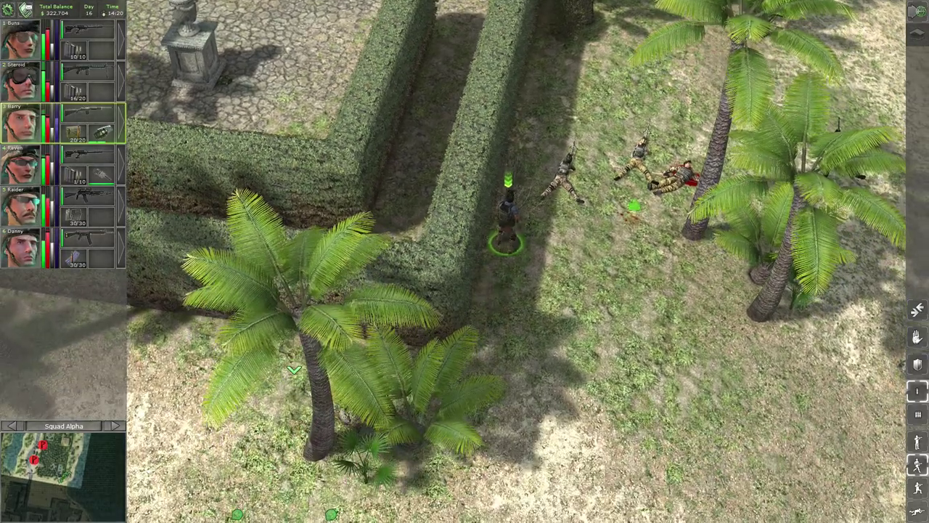
{"action": "key", "text": "Up"}
{"action": "scroll", "coordinate": [473, 440], "scroll_direction": "up", "scroll_amount": 2}
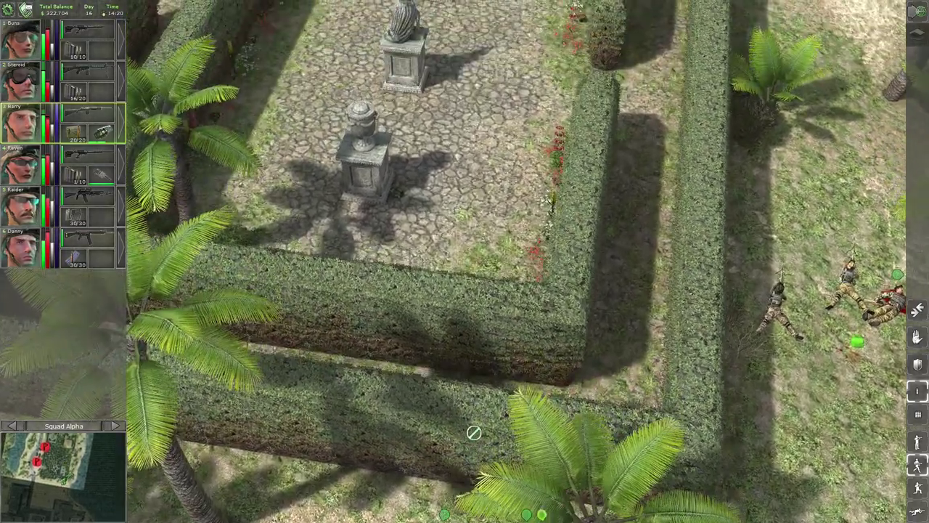
{"action": "scroll", "coordinate": [473, 431], "scroll_direction": "up", "scroll_amount": 2}
{"action": "key", "text": "q"}
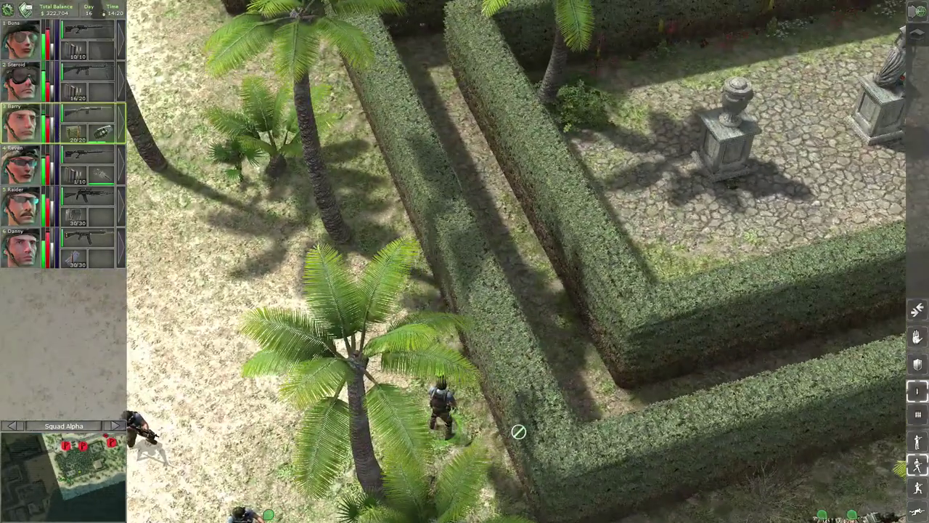
Survey the palms, grass and soldiers around the maze out to the open sand.
{"action": "key", "text": "Down"}
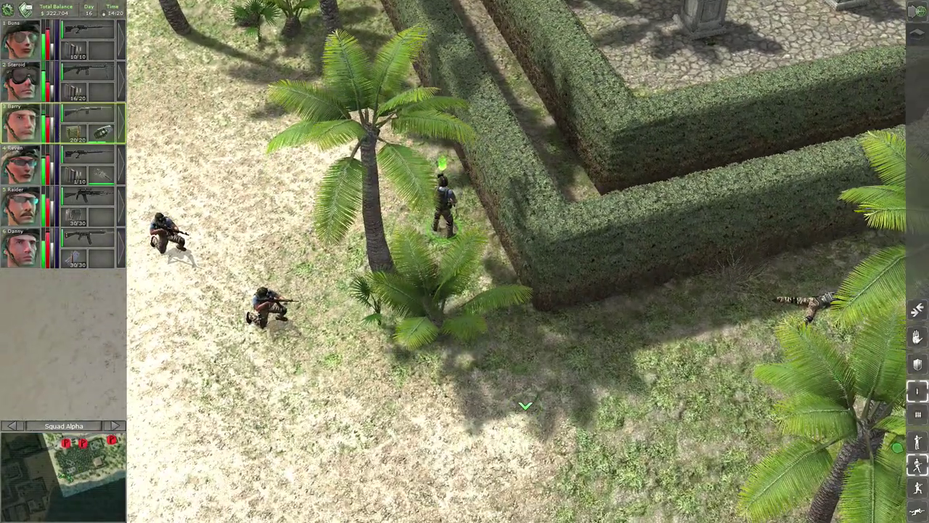
{"action": "key", "text": "Up"}
{"action": "scroll", "coordinate": [474, 442], "scroll_direction": "up", "scroll_amount": 2}
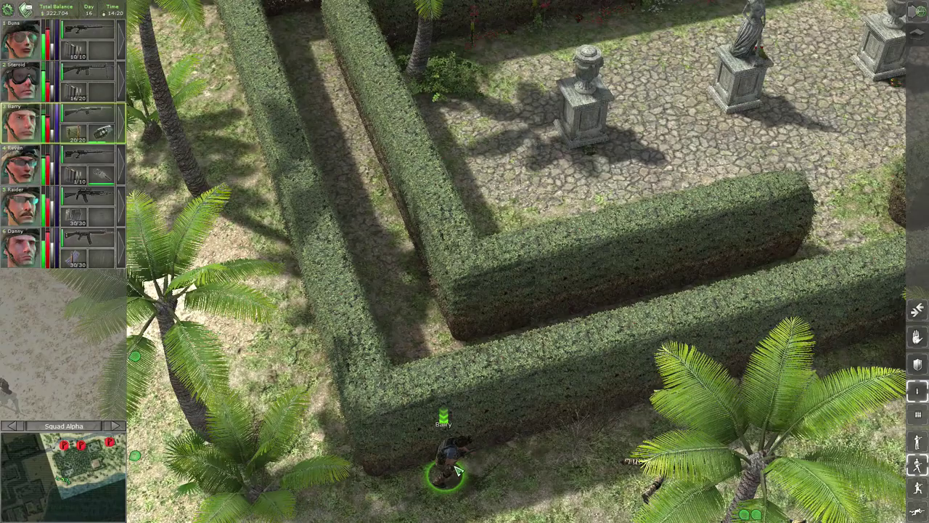
{"action": "key", "text": "Right"}
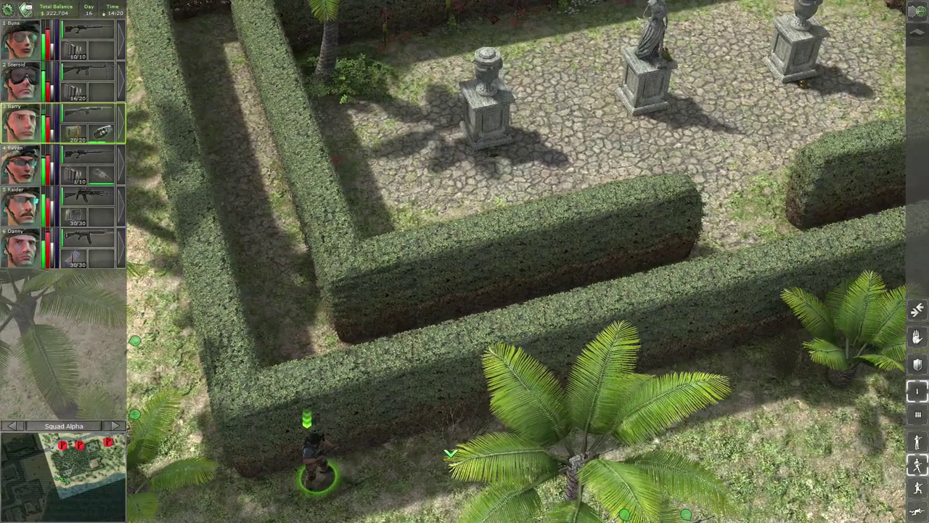
{"action": "key", "text": "Up"}
{"action": "key", "text": "Right"}
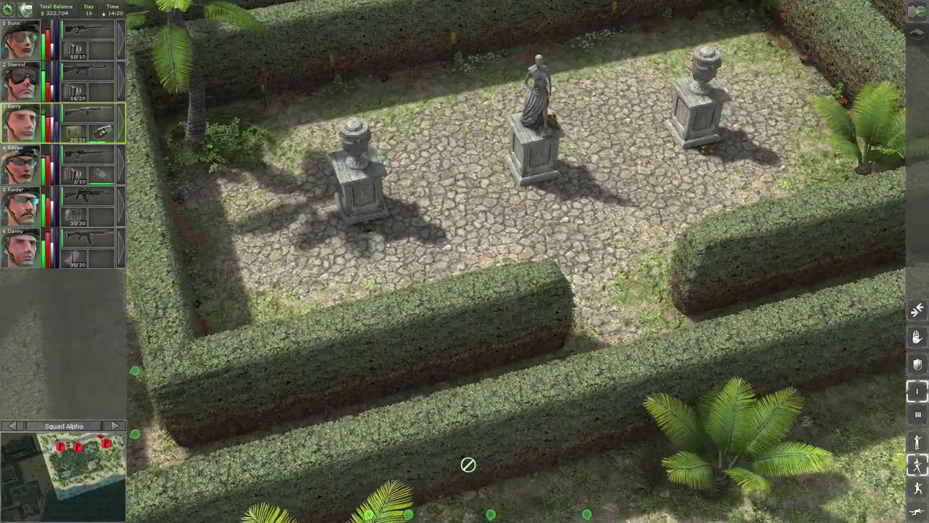
{"action": "key", "text": "Down"}
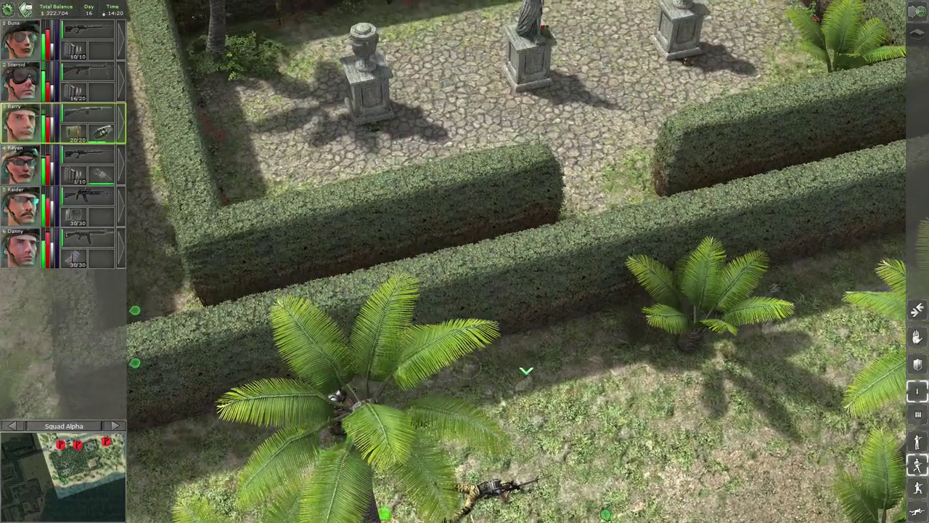
{"action": "key", "text": "Up"}
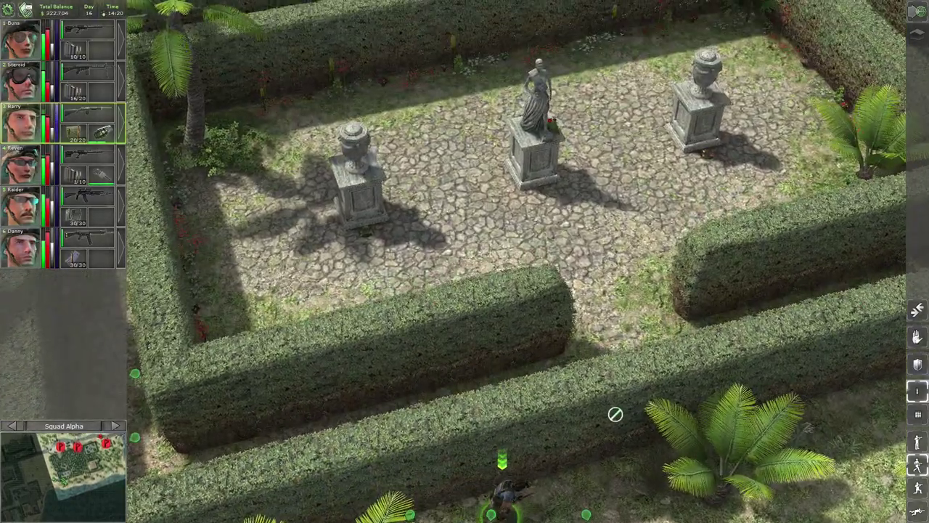
{"action": "key", "text": "Down"}
{"action": "key", "text": "Left"}
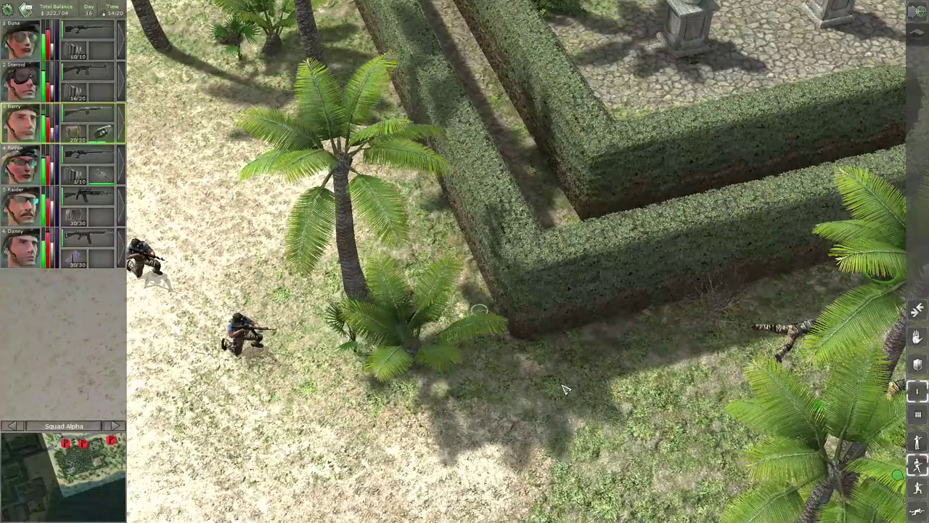
{"action": "key", "text": "Right"}
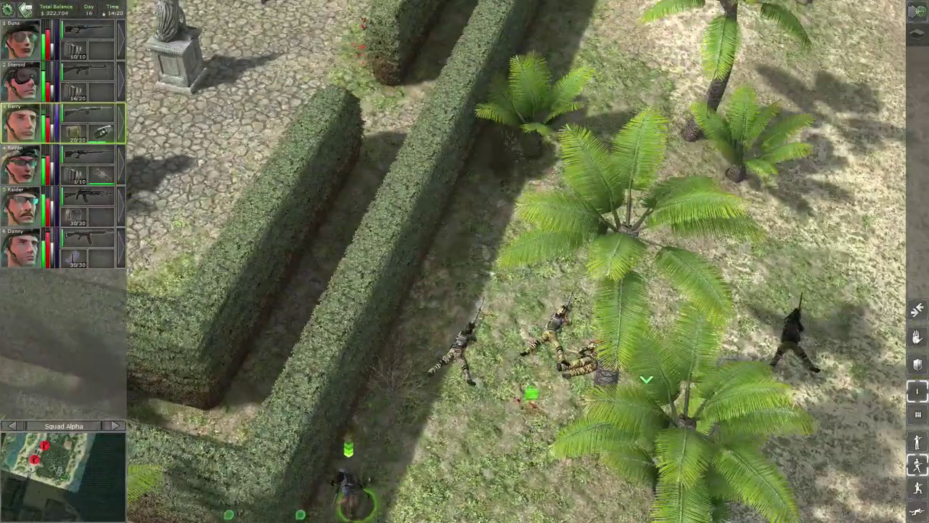
{"action": "key", "text": "Right"}
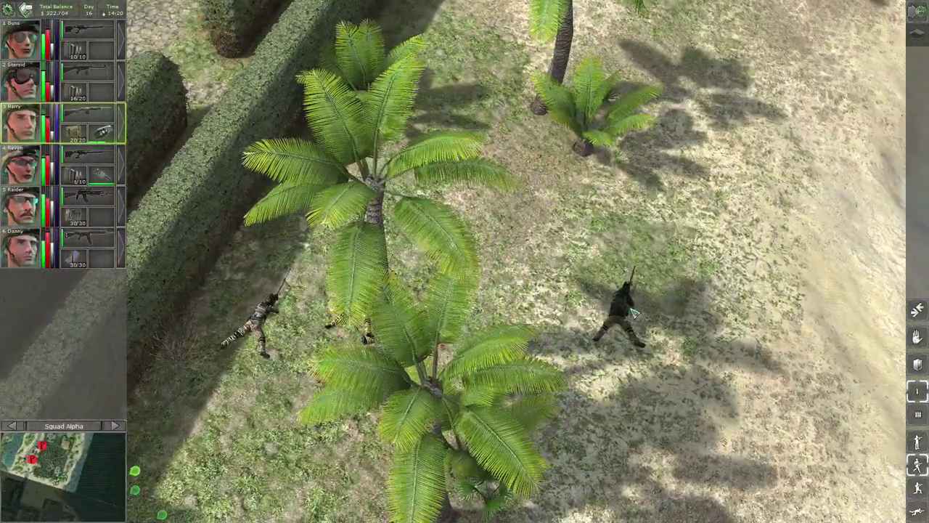
Select Steroid, then Raven, then Buns, panning along the hedge and statues.
{"action": "left_click", "coordinate": [626, 312]}
{"action": "key", "text": "Left"}
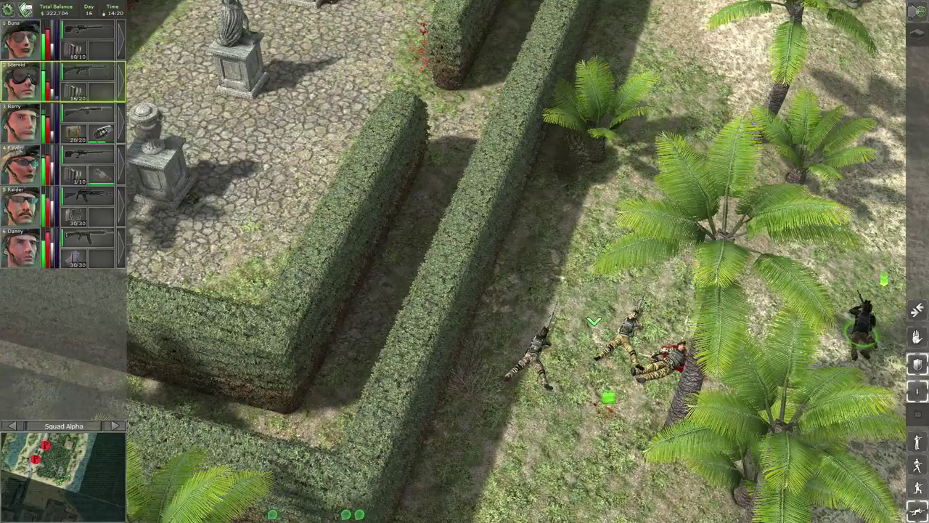
{"action": "key", "text": "Left"}
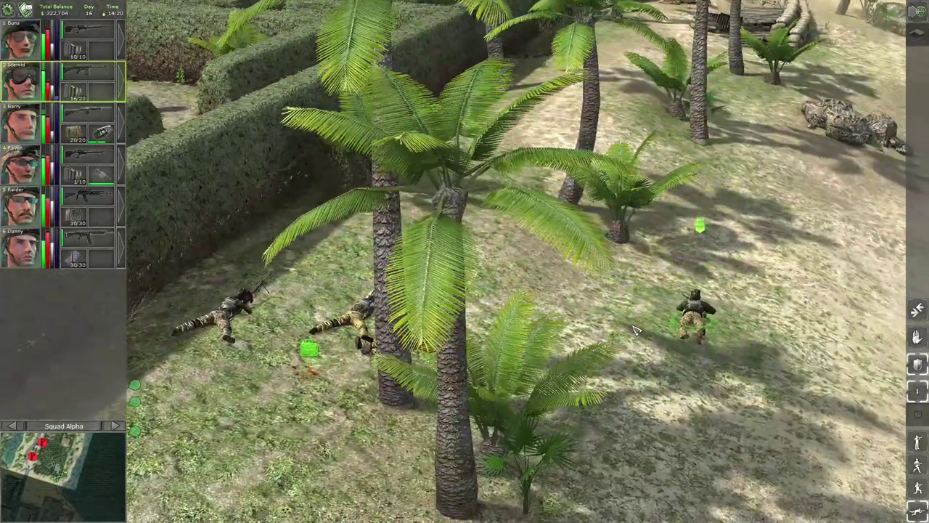
{"action": "key", "text": "Left"}
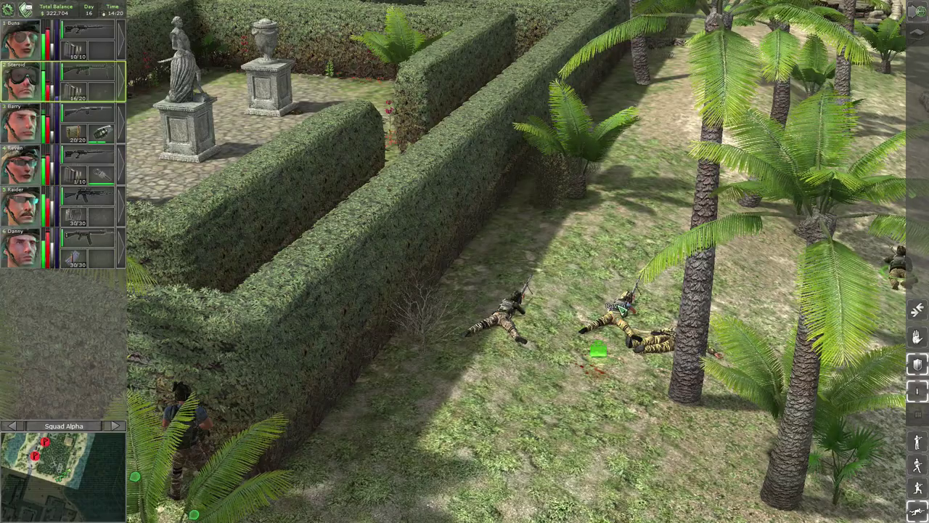
{"action": "key", "text": "4"}
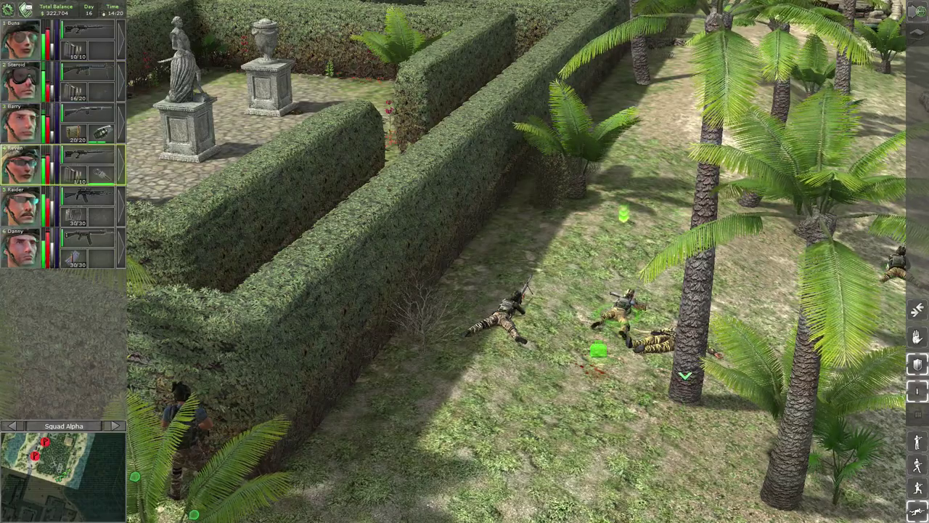
{"action": "key", "text": "Left"}
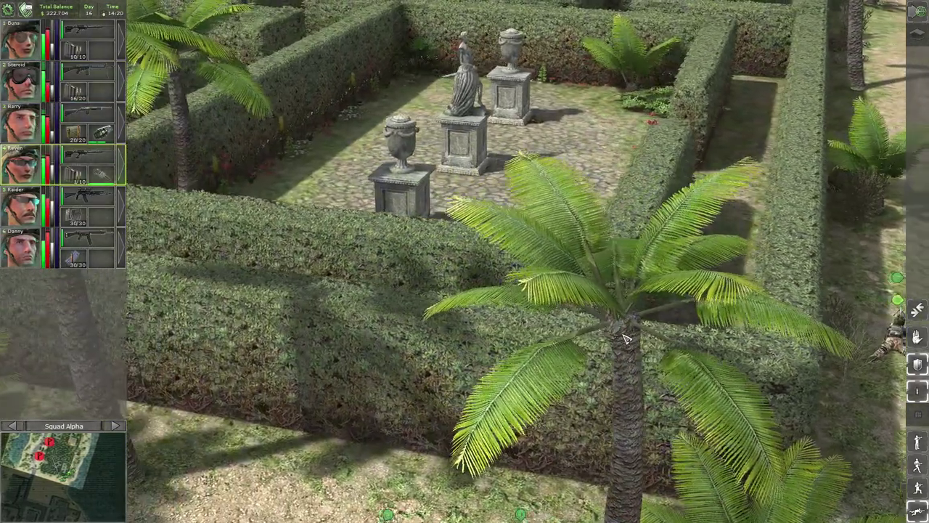
{"action": "key", "text": "Right"}
{"action": "key", "text": "Right"}
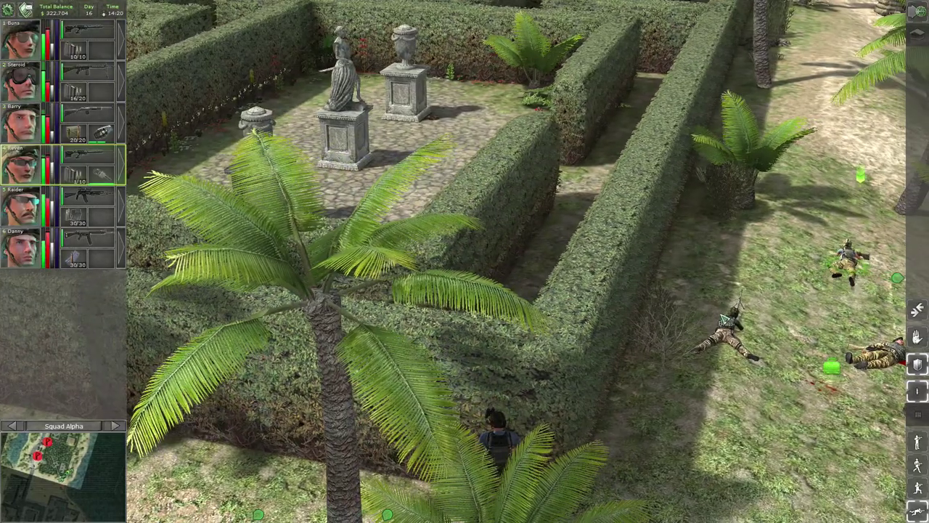
{"action": "key", "text": "1"}
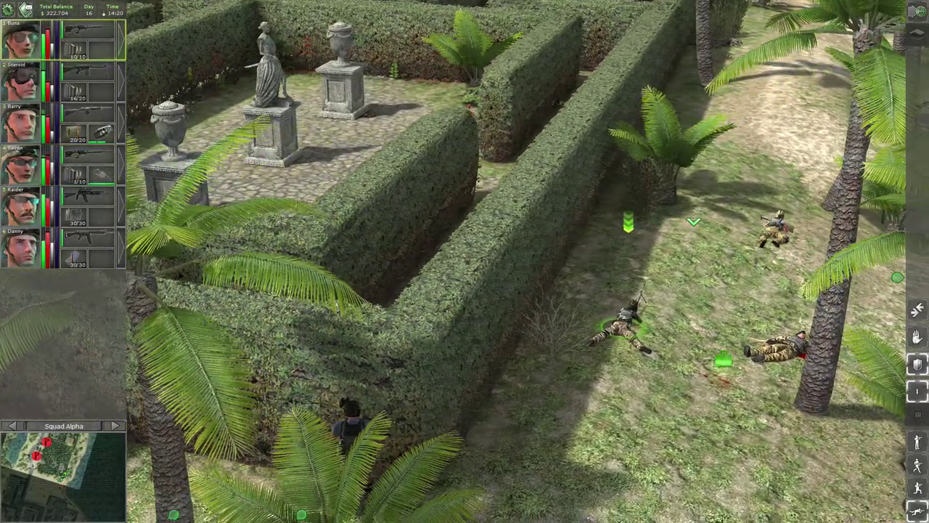
{"action": "key", "text": "Right"}
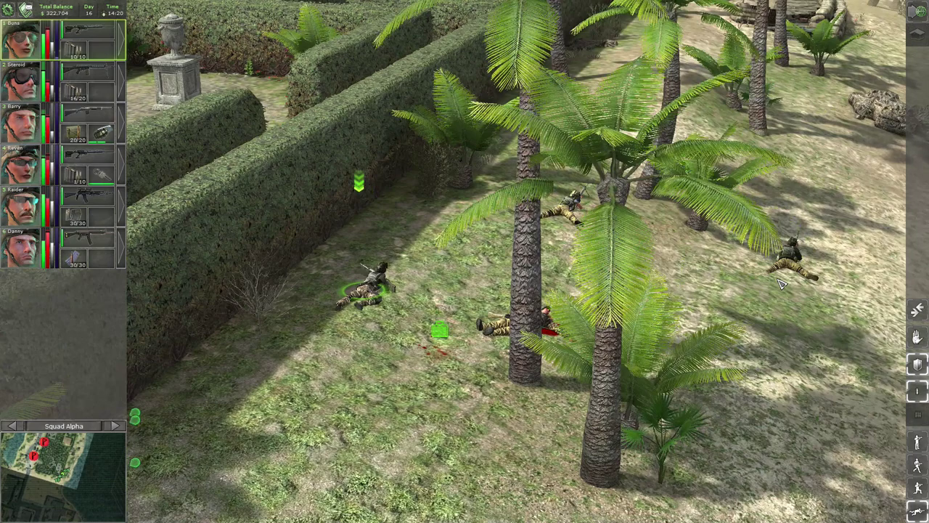
Cycle through Steroid, the fourth and first mercs, then select the second merc.
{"action": "key", "text": "Up"}
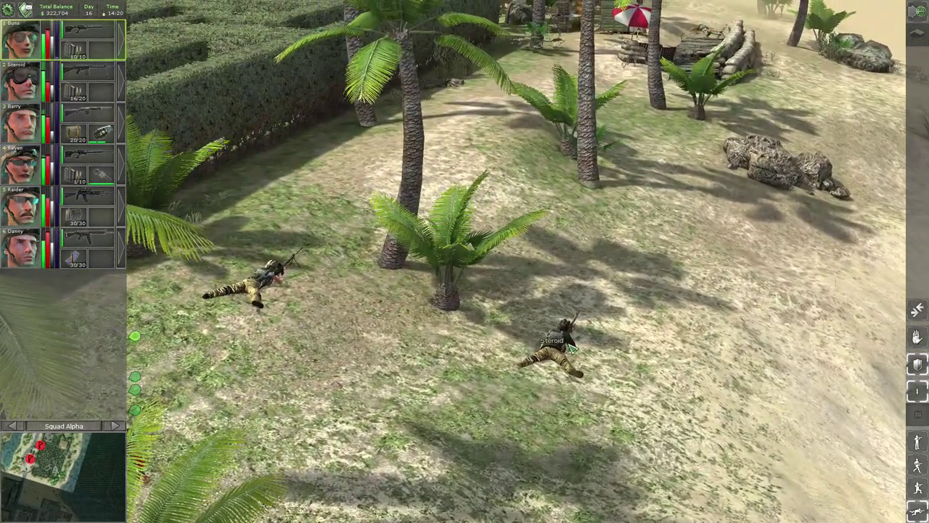
{"action": "key", "text": "2"}
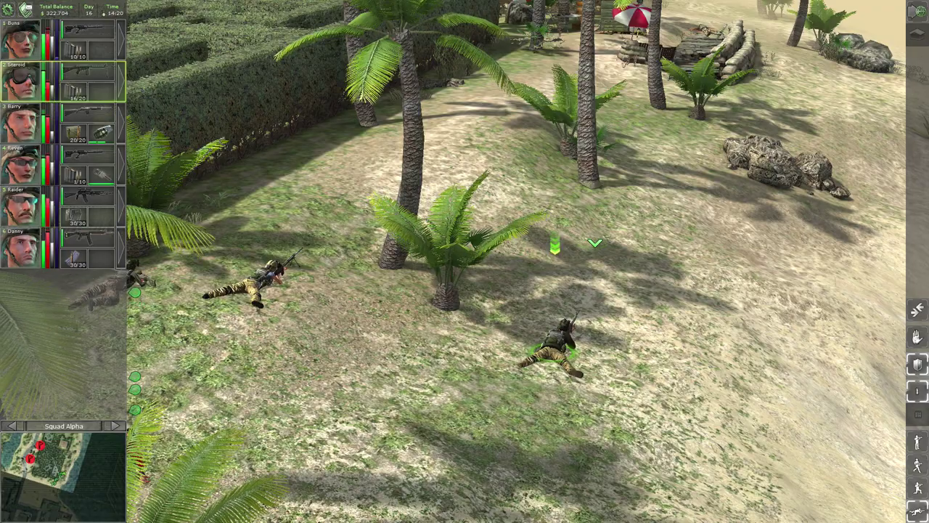
{"action": "key", "text": "Left"}
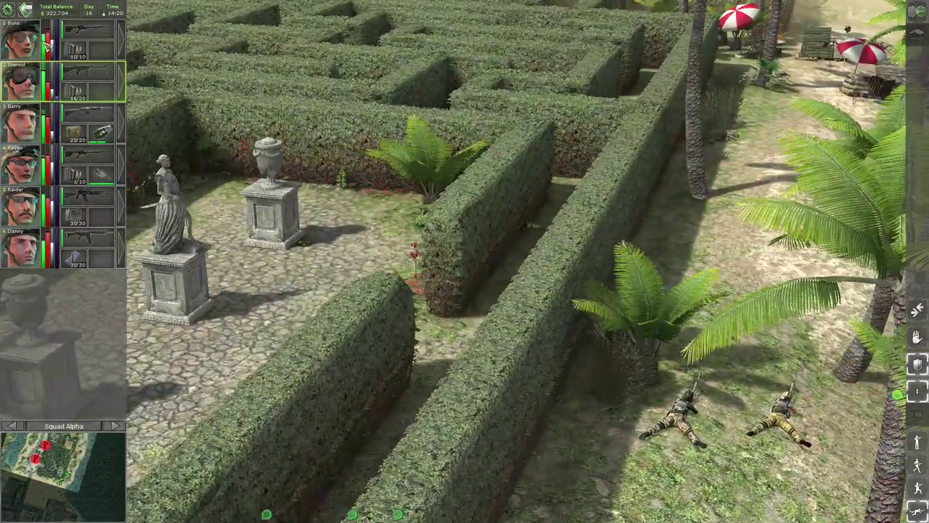
{"action": "key", "text": "Up"}
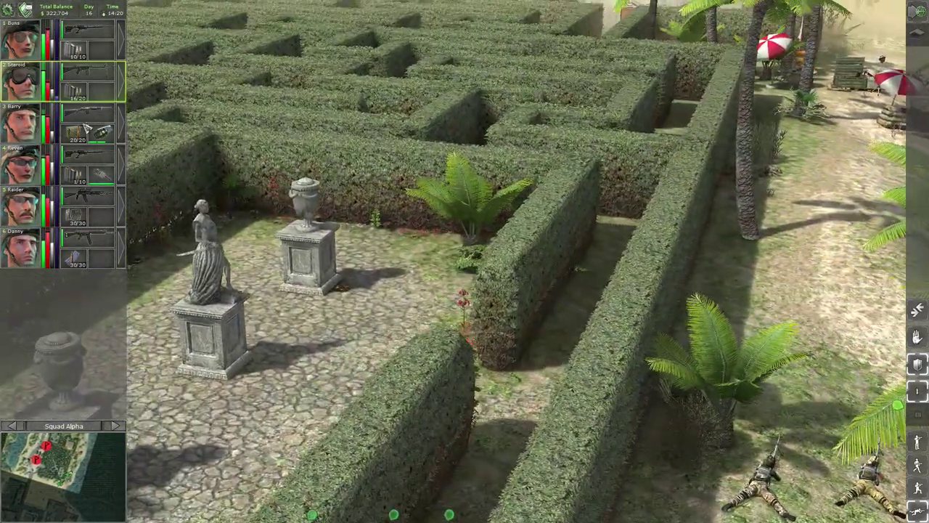
{"action": "double_click", "coordinate": [123, 181]}
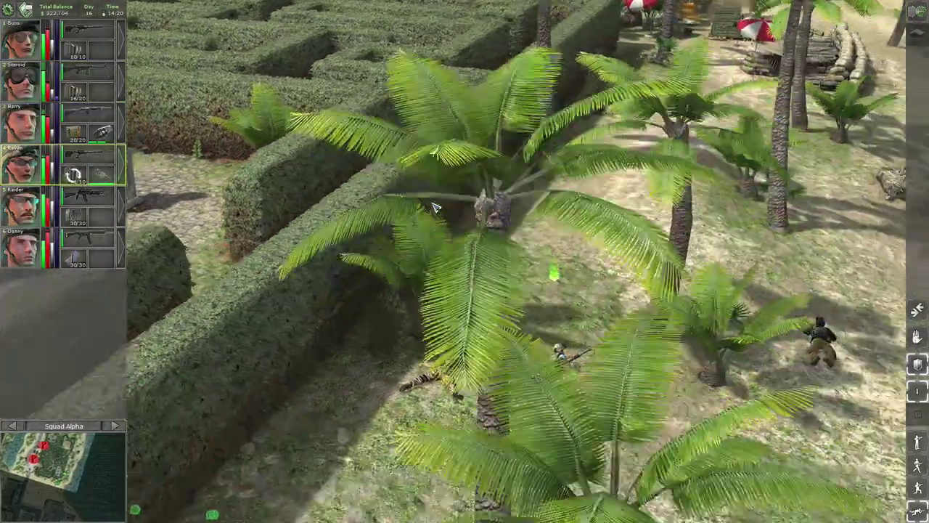
{"action": "scroll", "coordinate": [434, 209], "scroll_direction": "down", "scroll_amount": 3}
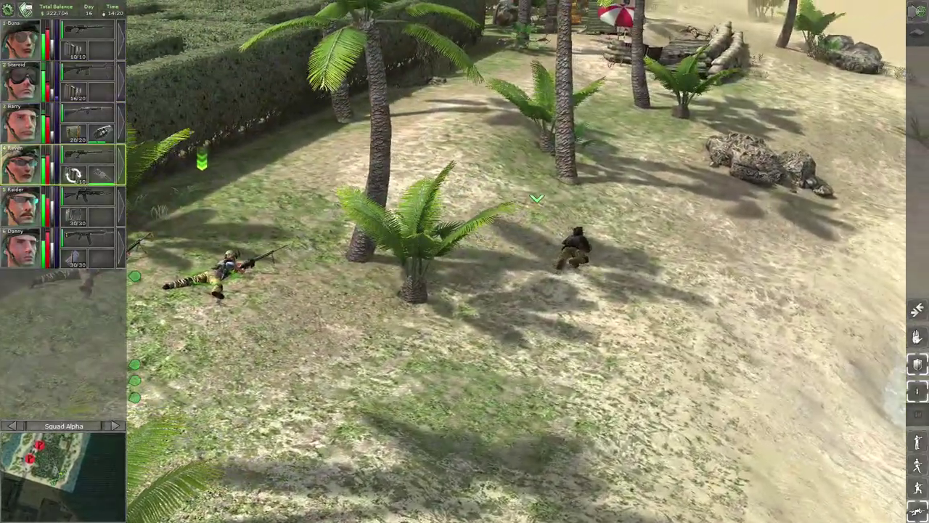
{"action": "scroll", "coordinate": [507, 329], "scroll_direction": "up", "scroll_amount": 2}
{"action": "scroll", "coordinate": [507, 329], "scroll_direction": "up", "scroll_amount": 2}
{"action": "scroll", "coordinate": [507, 328], "scroll_direction": "down", "scroll_amount": 2}
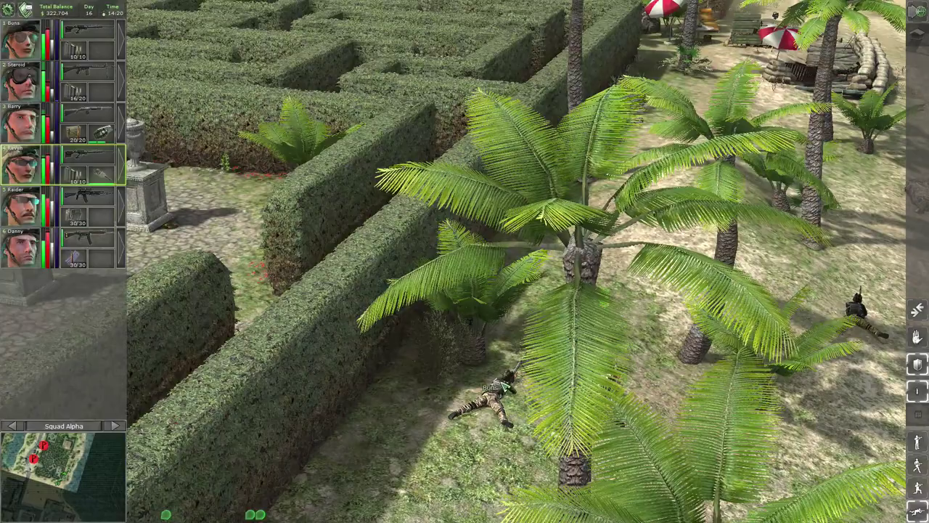
{"action": "key", "text": "1"}
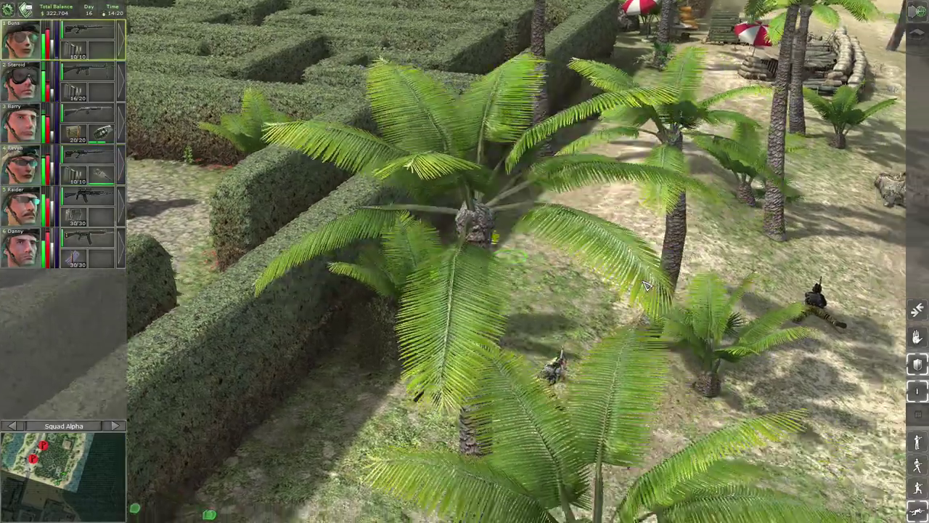
{"action": "scroll", "coordinate": [647, 287], "scroll_direction": "up", "scroll_amount": 3}
{"action": "scroll", "coordinate": [646, 287], "scroll_direction": "up", "scroll_amount": 3}
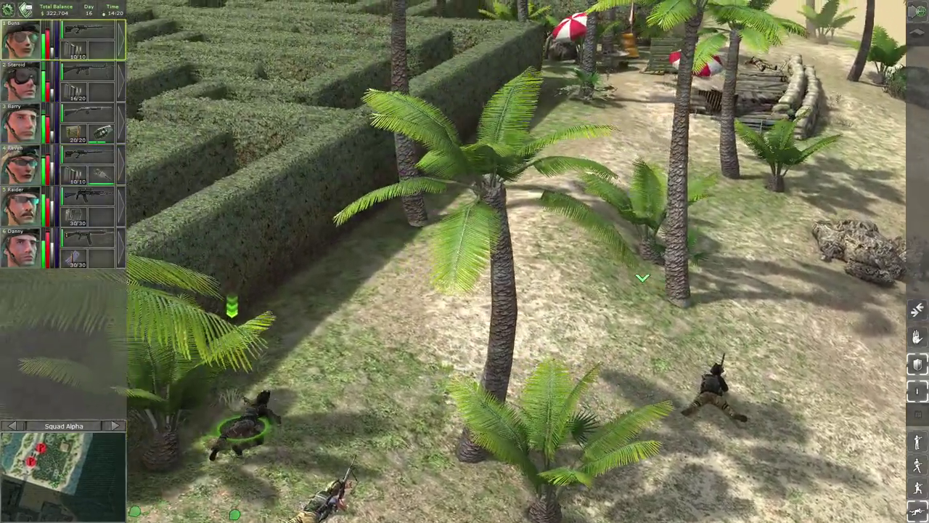
{"action": "scroll", "coordinate": [643, 276], "scroll_direction": "down", "scroll_amount": 2}
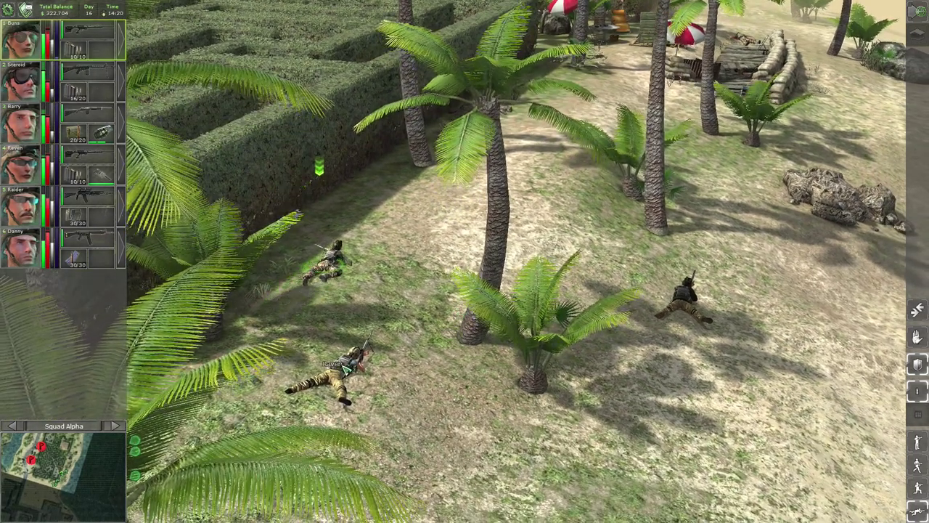
{"action": "key", "text": "4"}
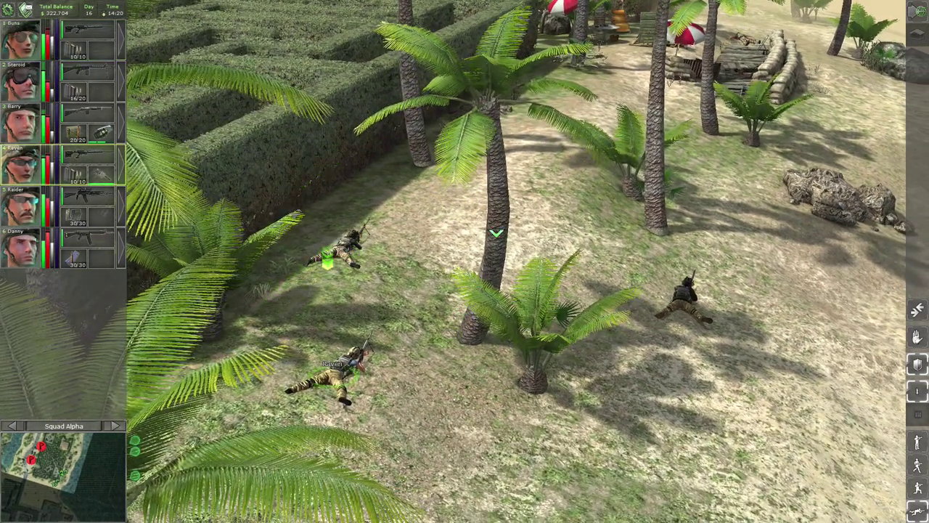
{"action": "key", "text": "q"}
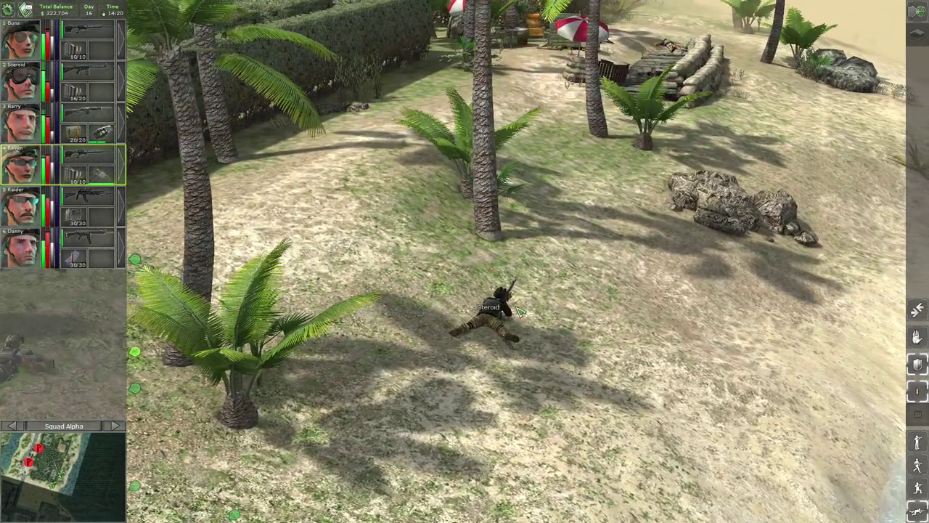
{"action": "left_click", "coordinate": [489, 308]}
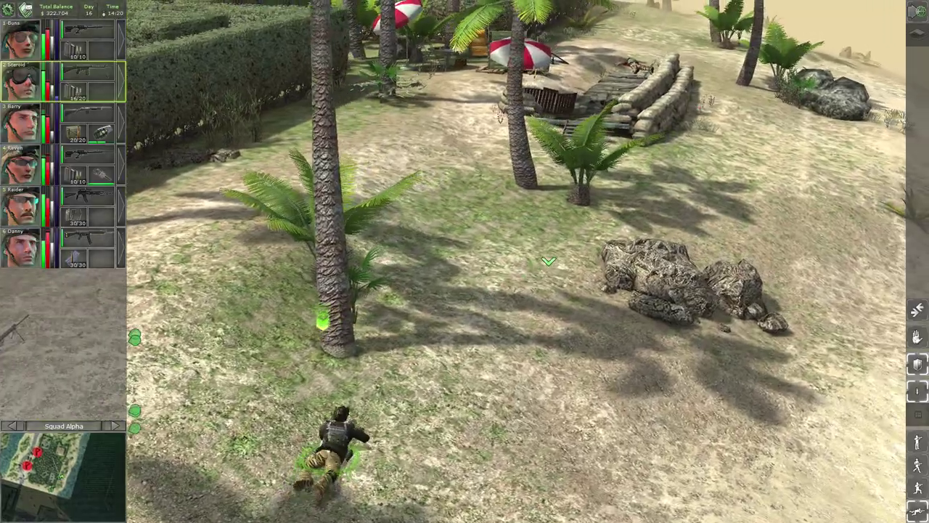
{"action": "scroll", "coordinate": [548, 260], "scroll_direction": "up", "scroll_amount": 3}
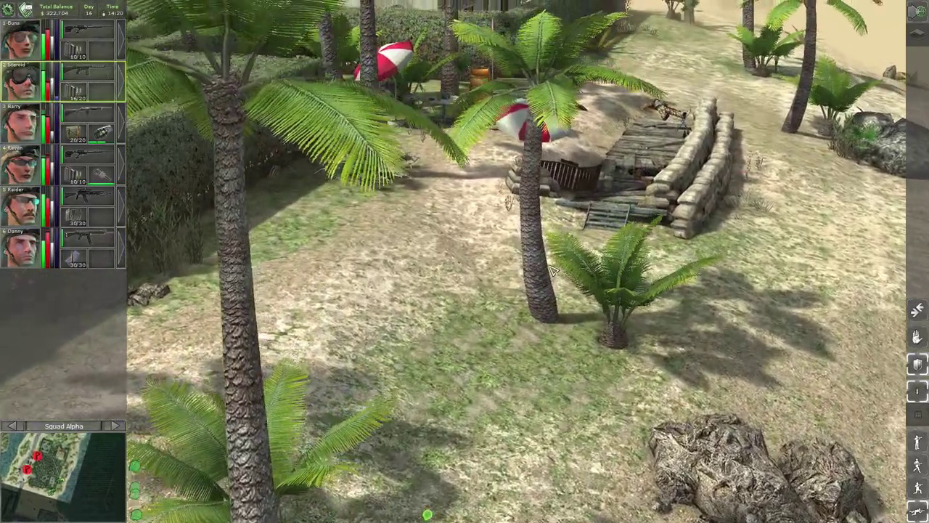
{"action": "scroll", "coordinate": [548, 260], "scroll_direction": "up", "scroll_amount": 2}
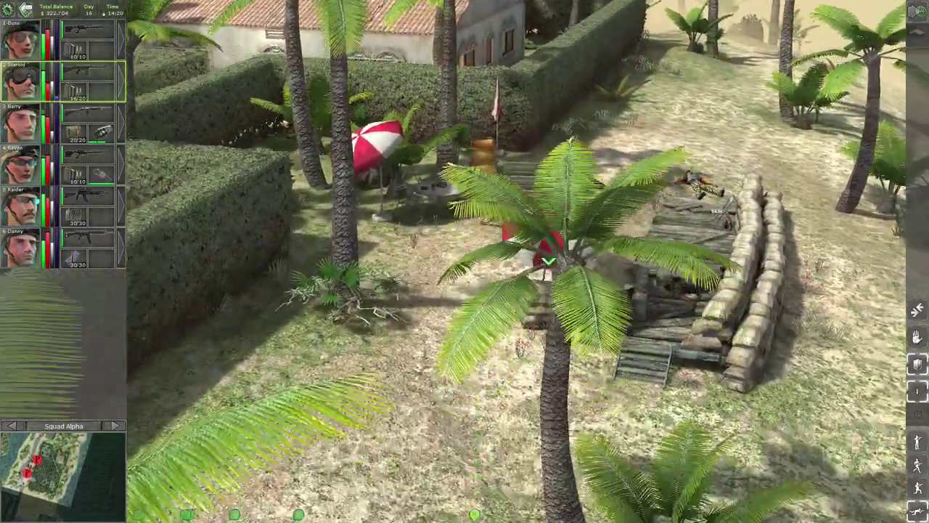
Alternate between the fourth and first mercs while framing the maze and bunker.
{"action": "key", "text": "Up"}
{"action": "key", "text": "Up"}
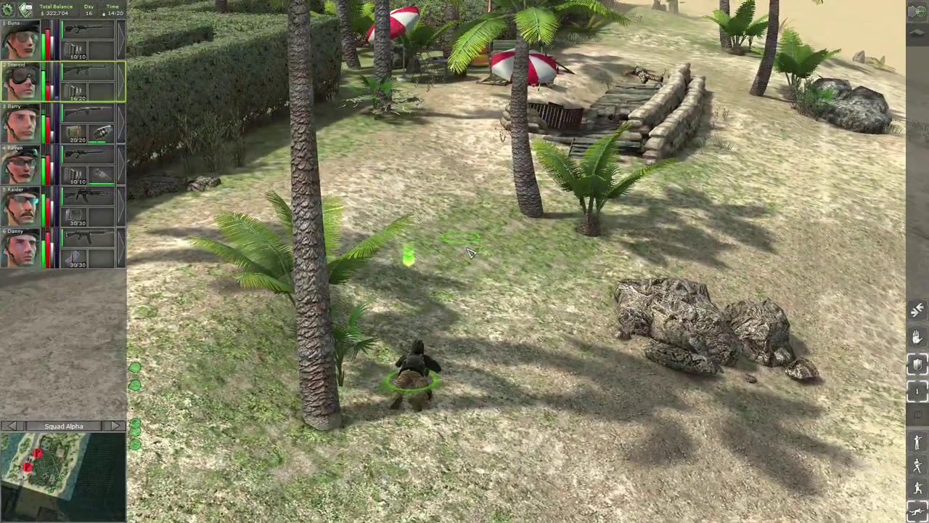
{"action": "scroll", "coordinate": [470, 251], "scroll_direction": "up", "scroll_amount": 2}
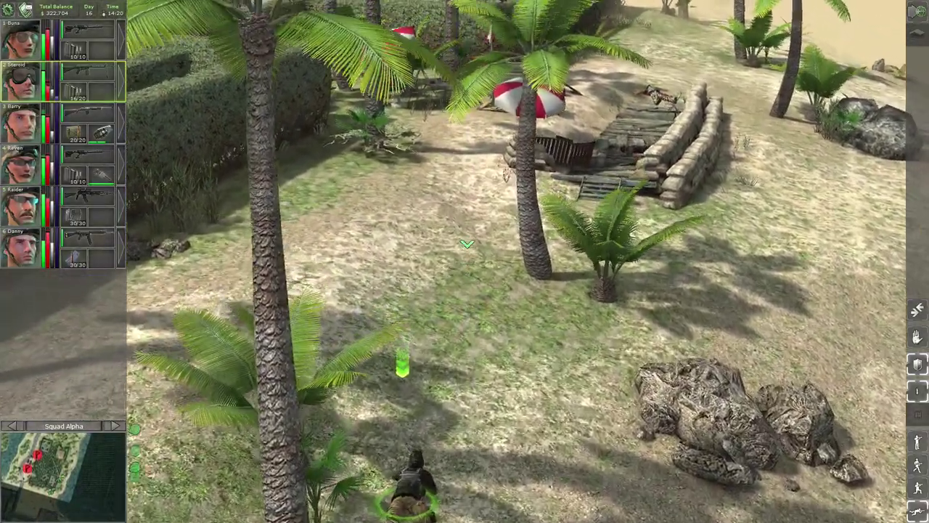
{"action": "scroll", "coordinate": [348, 252], "scroll_direction": "up", "scroll_amount": 1}
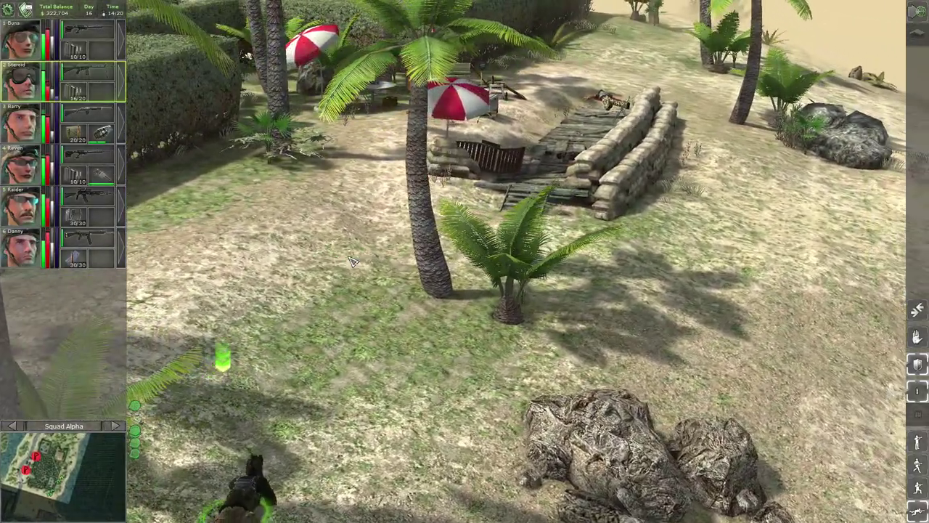
{"action": "scroll", "coordinate": [348, 262], "scroll_direction": "up", "scroll_amount": 1}
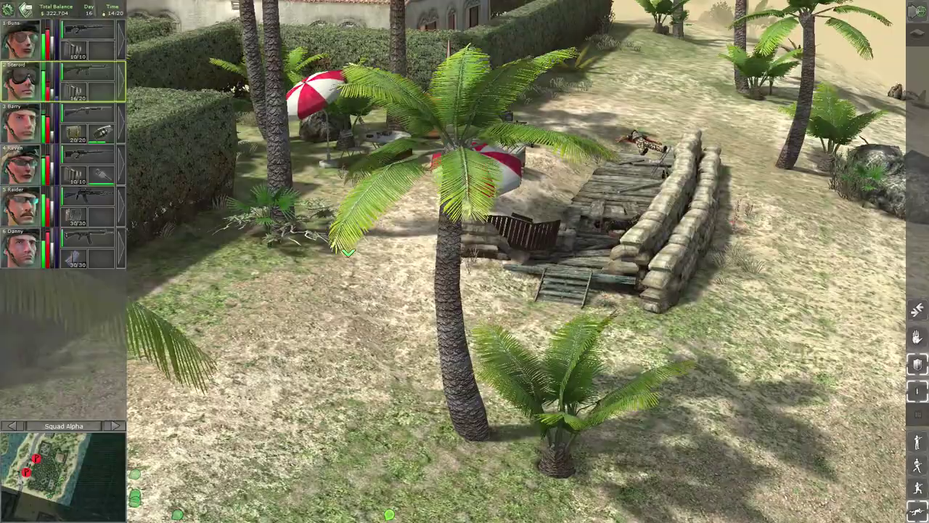
{"action": "scroll", "coordinate": [349, 261], "scroll_direction": "up", "scroll_amount": 2}
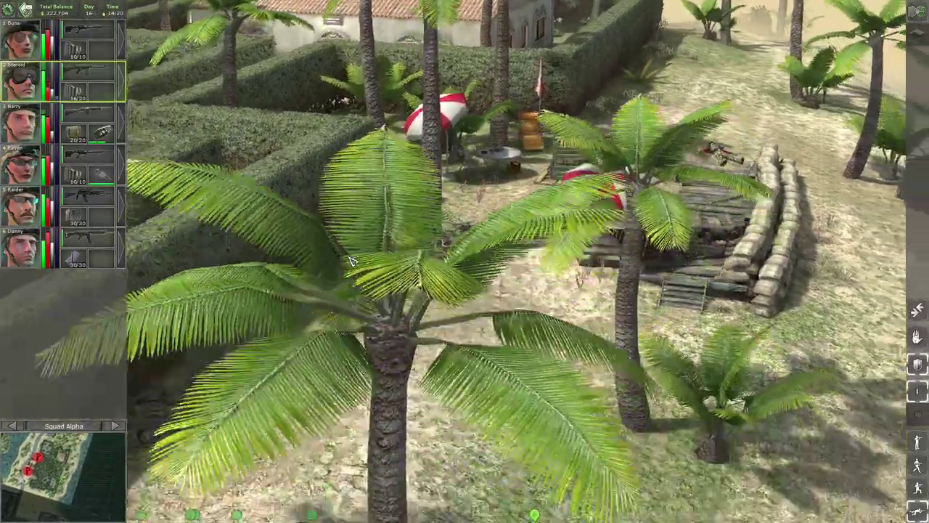
{"action": "scroll", "coordinate": [349, 262], "scroll_direction": "down", "scroll_amount": 3}
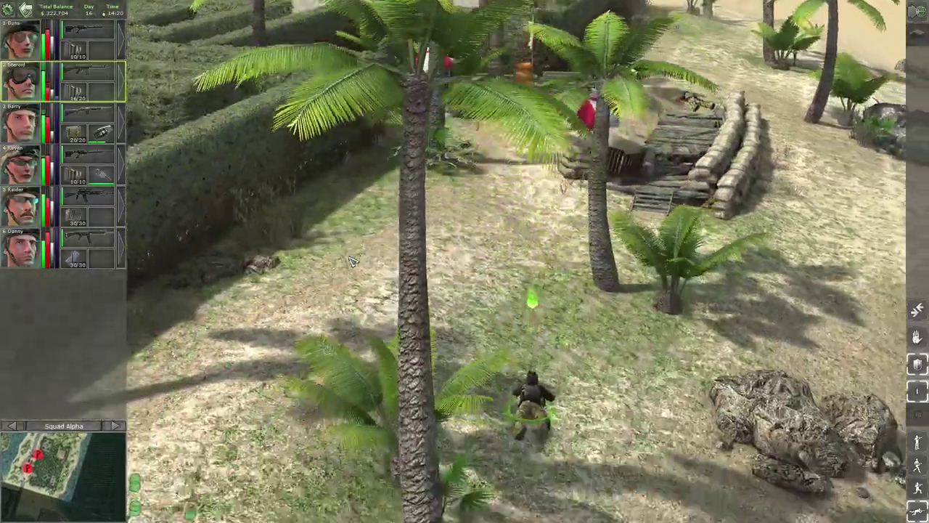
{"action": "scroll", "coordinate": [402, 261], "scroll_direction": "up", "scroll_amount": 2}
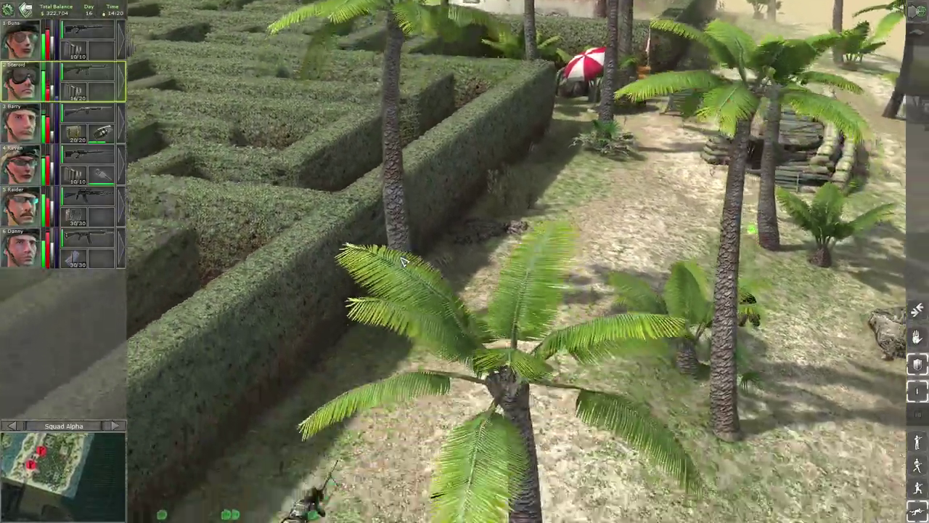
{"action": "scroll", "coordinate": [422, 265], "scroll_direction": "down", "scroll_amount": 2}
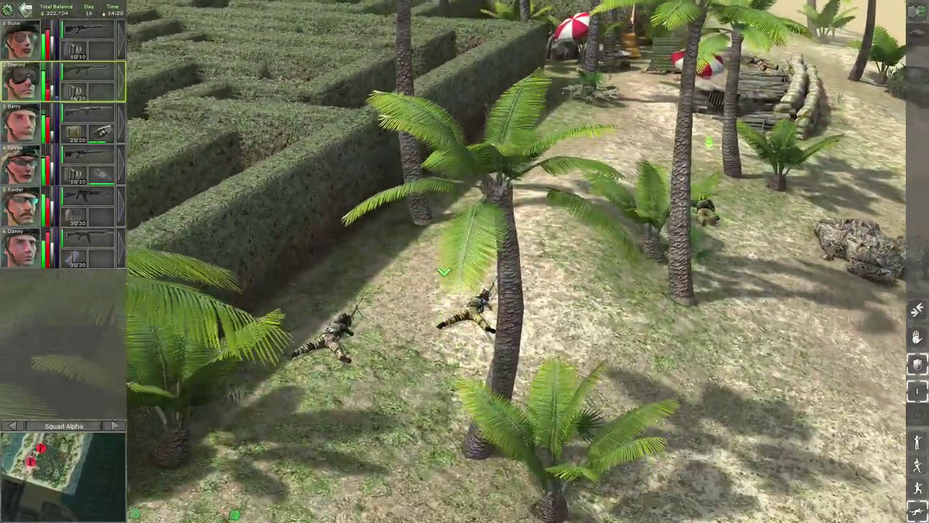
{"action": "key", "text": "4"}
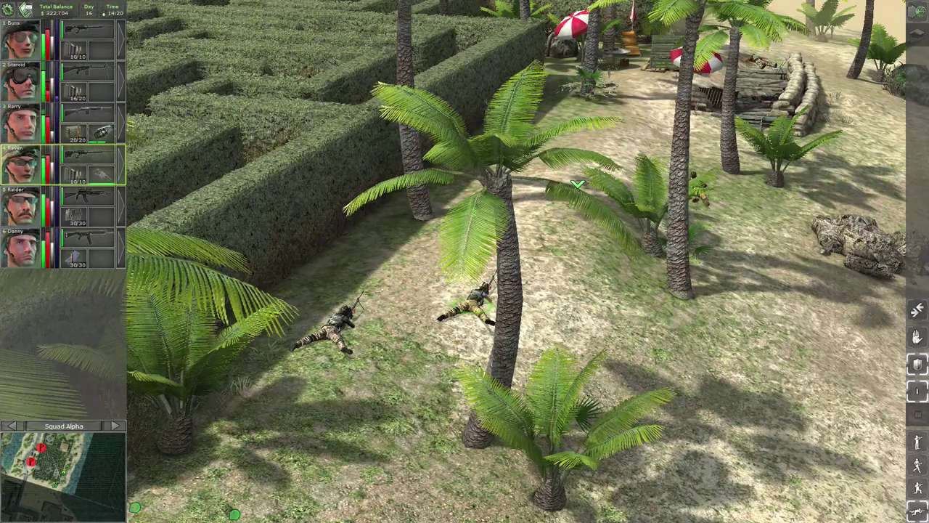
{"action": "key", "text": "Right"}
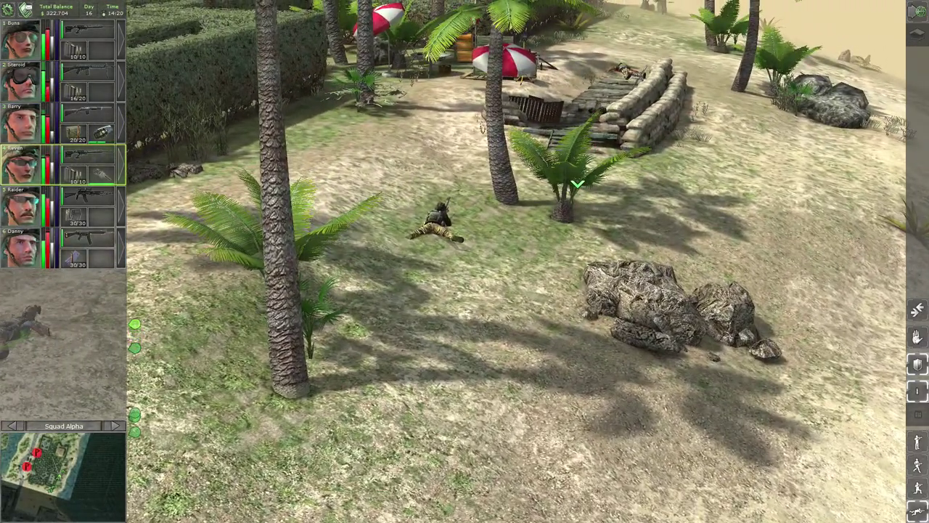
{"action": "key", "text": "q"}
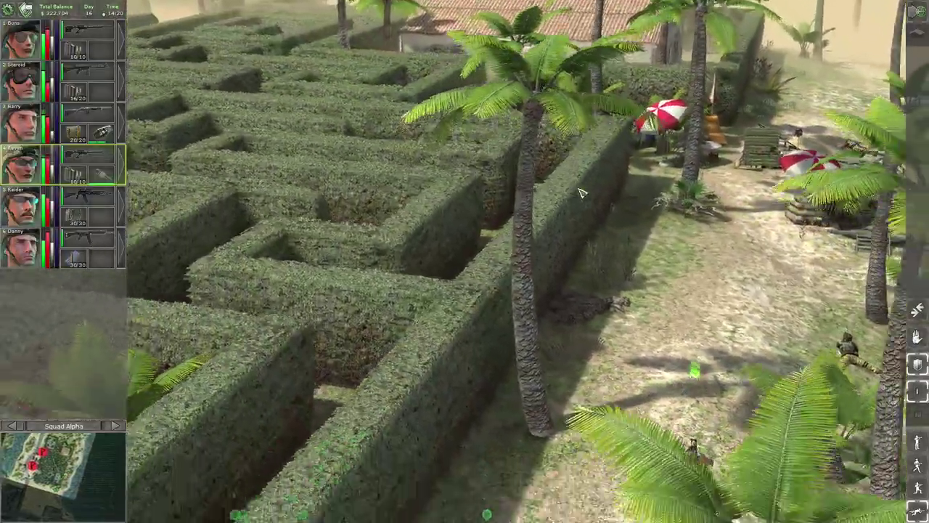
{"action": "key", "text": "Down"}
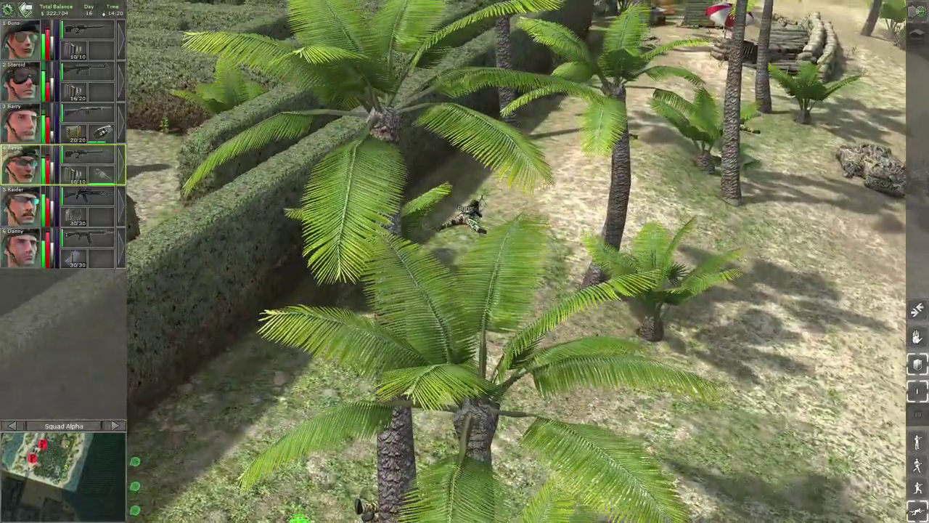
{"action": "key", "text": "1"}
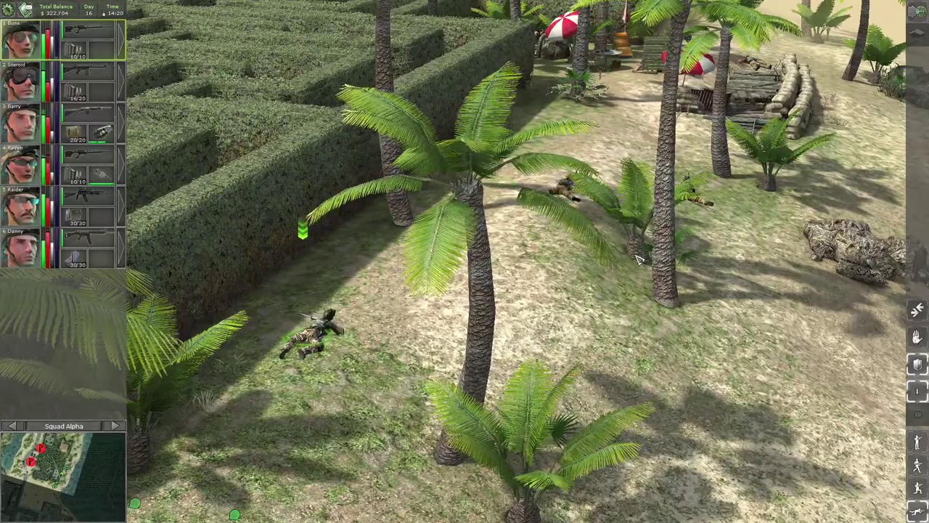
{"action": "key", "text": "q"}
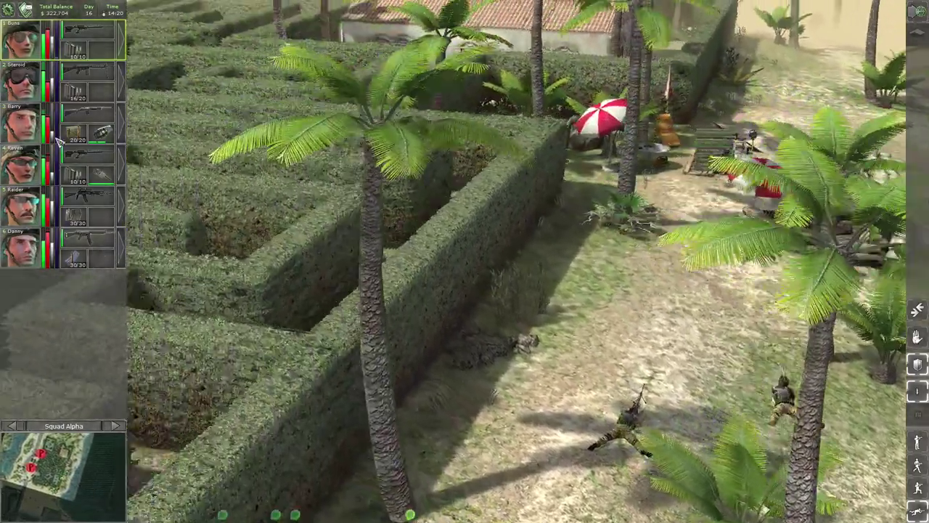
Group the third merc with another via portraits and follow them toward the body.
{"action": "key", "text": "Left"}
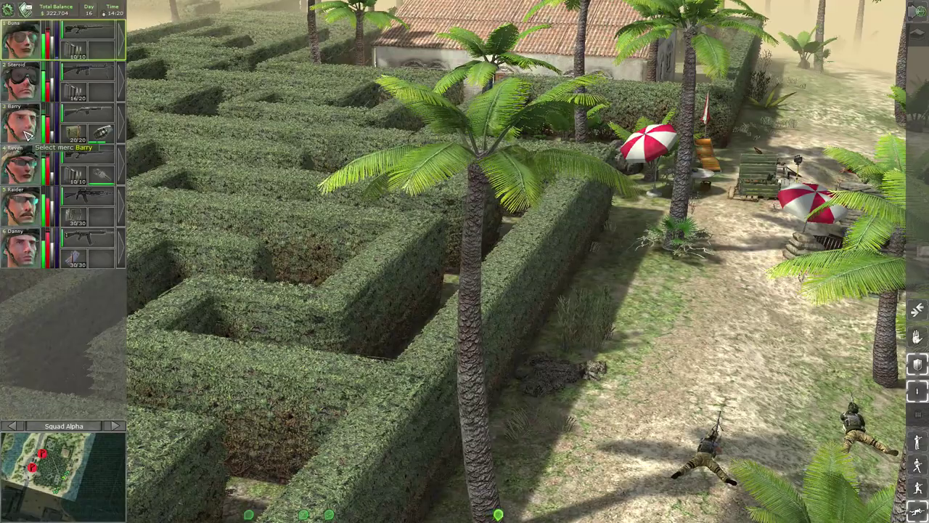
{"action": "left_click", "coordinate": [28, 135]}
{"action": "left_click", "coordinate": [29, 206], "text": "shift"}
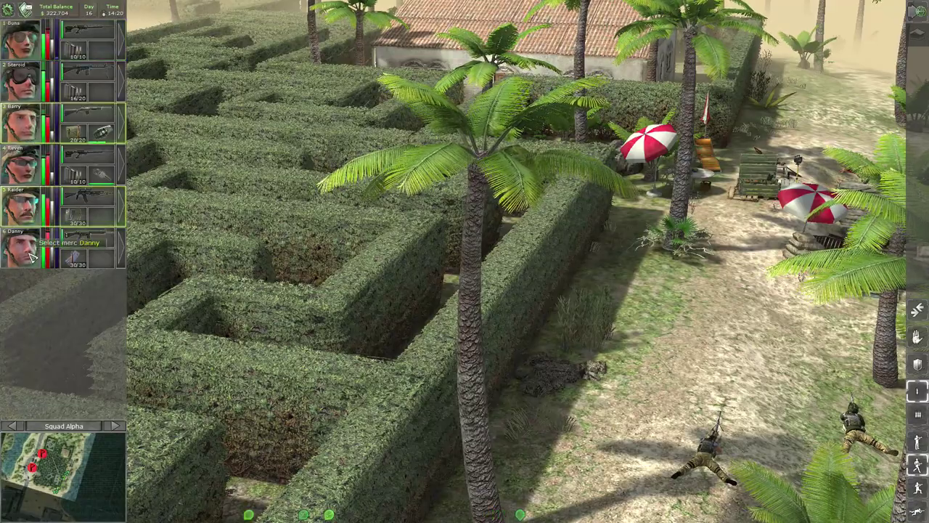
{"action": "key", "text": "Down"}
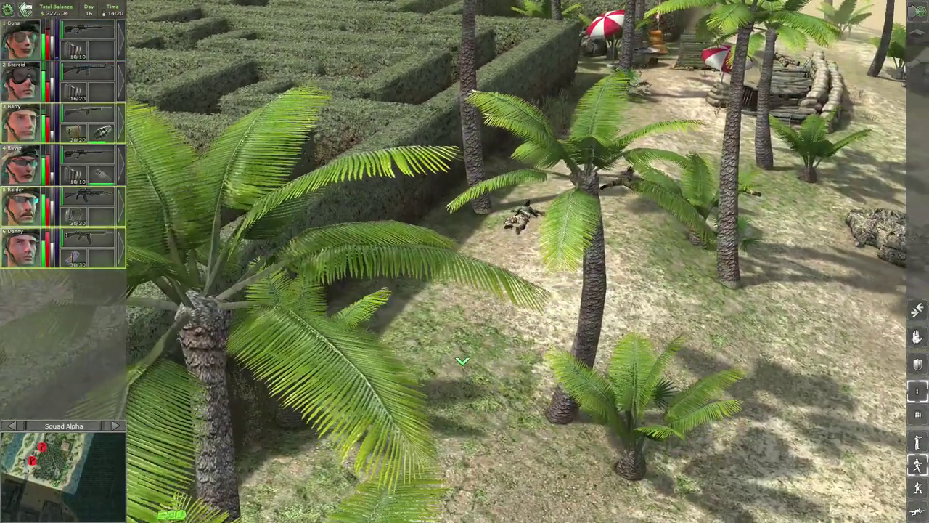
{"action": "scroll", "coordinate": [464, 353], "scroll_direction": "down", "scroll_amount": 5}
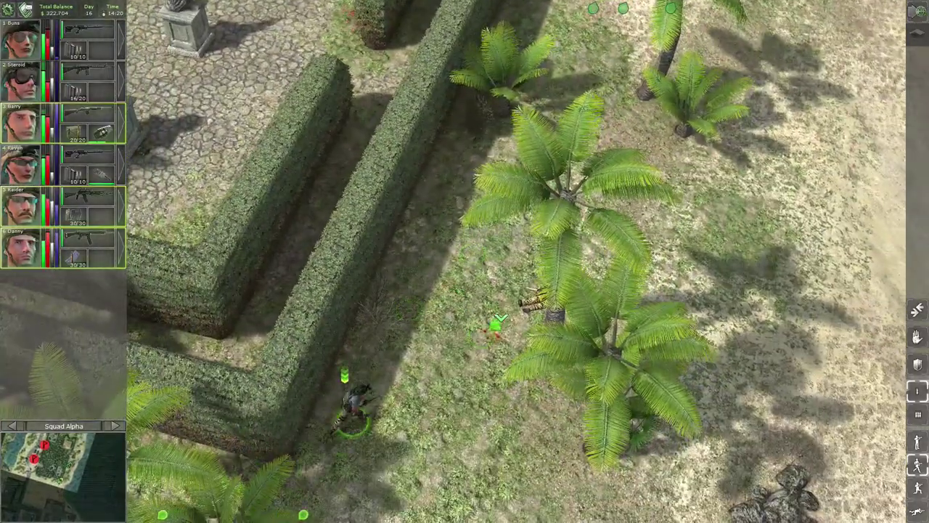
{"action": "key", "text": "Left"}
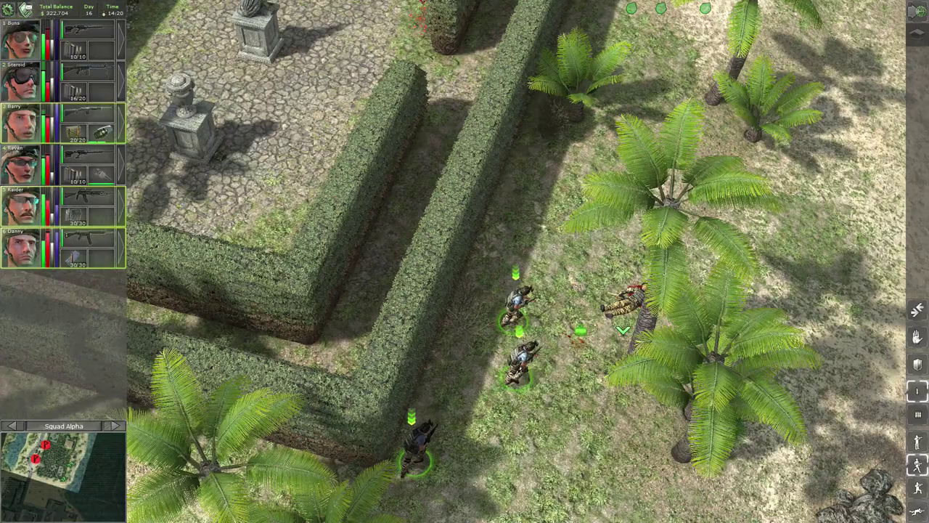
Check the fallen enemy's loot, then pan over the hedge maze to Steroid.
{"action": "left_click", "coordinate": [625, 302]}
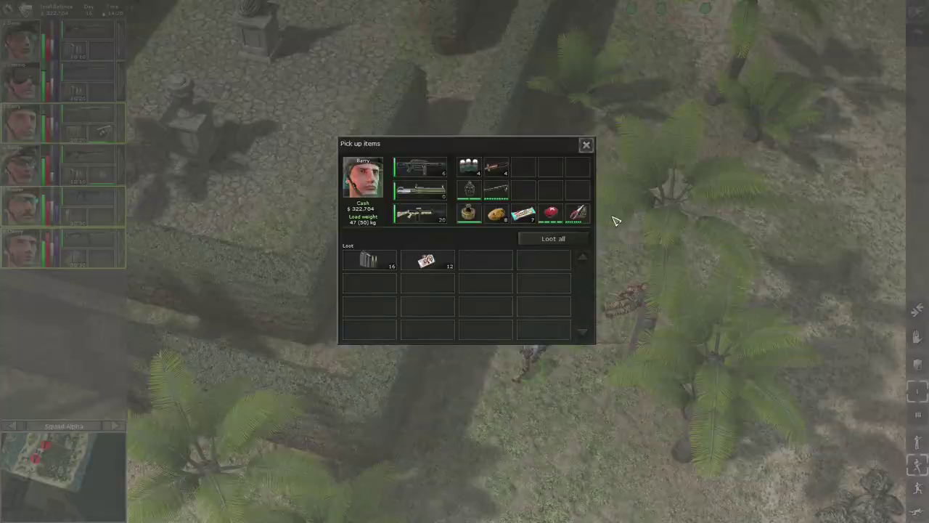
{"action": "left_click", "coordinate": [587, 146]}
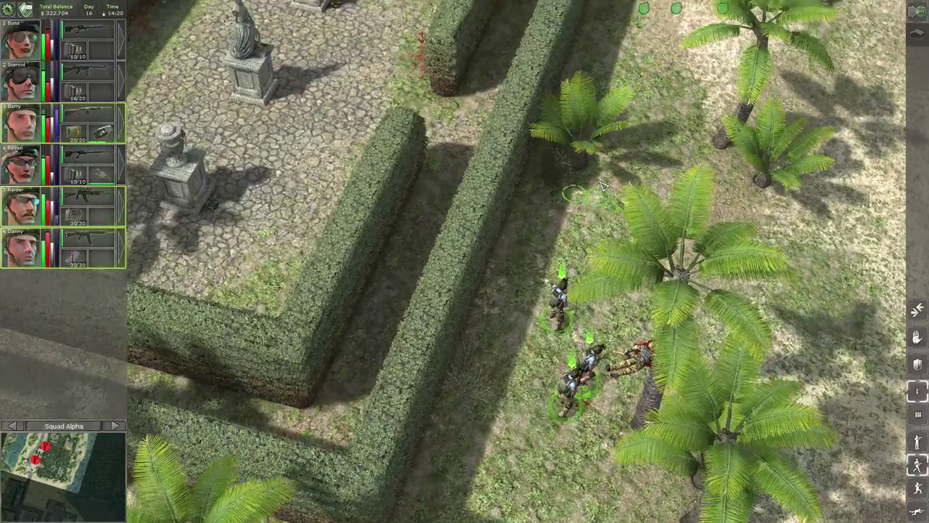
{"action": "key", "text": "Up"}
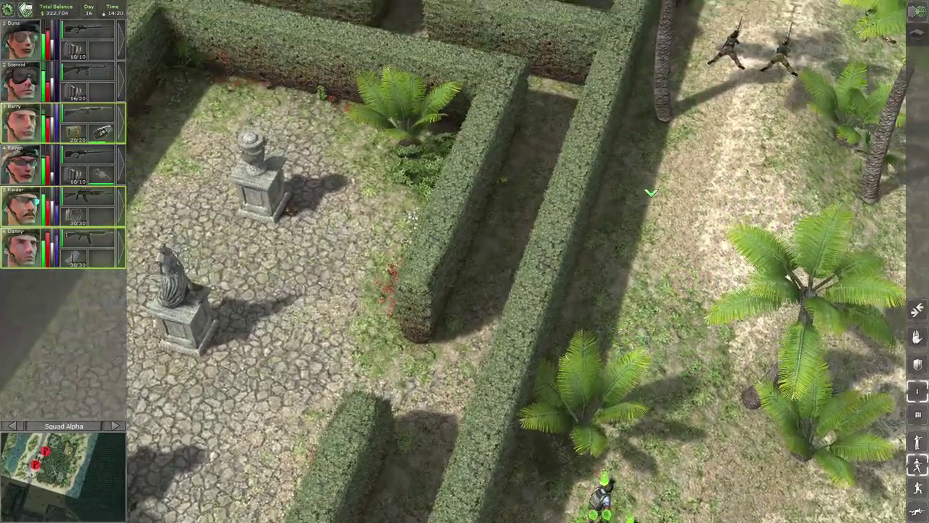
{"action": "key", "text": "Up"}
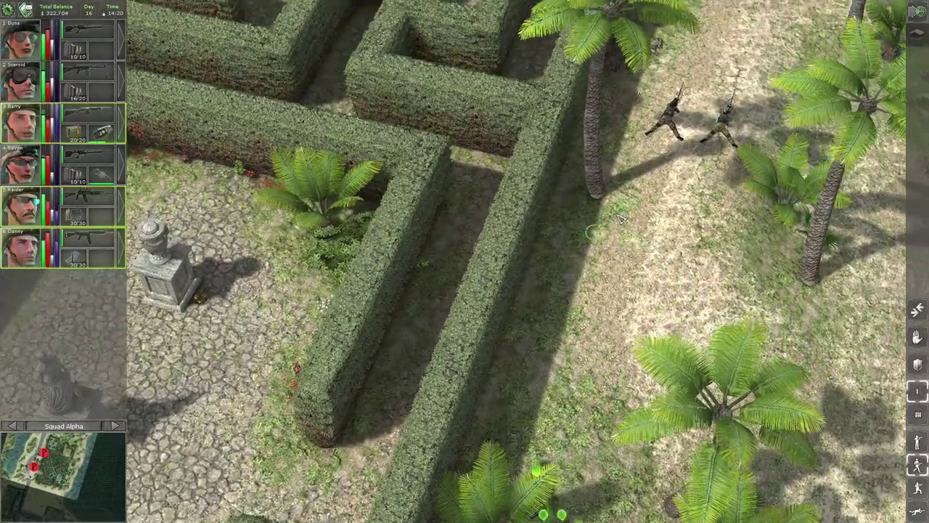
{"action": "key", "text": "Up"}
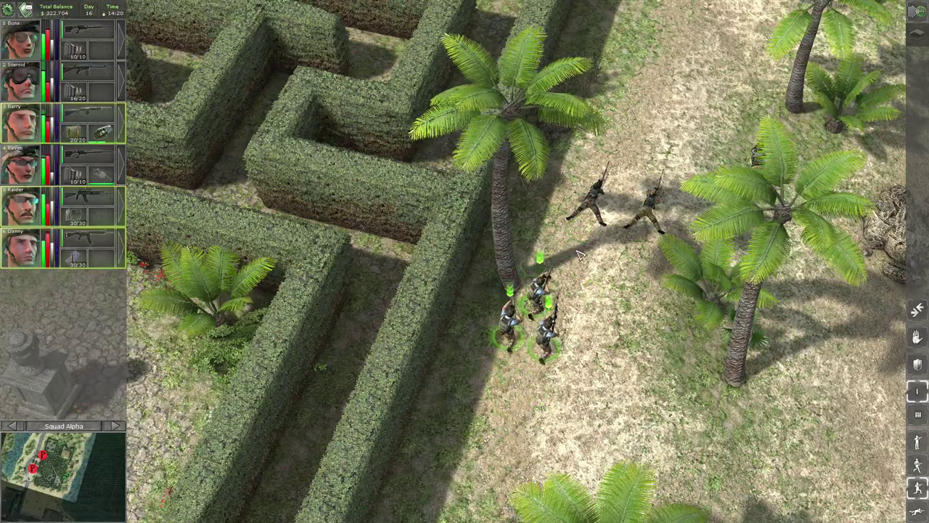
{"action": "key", "text": "2"}
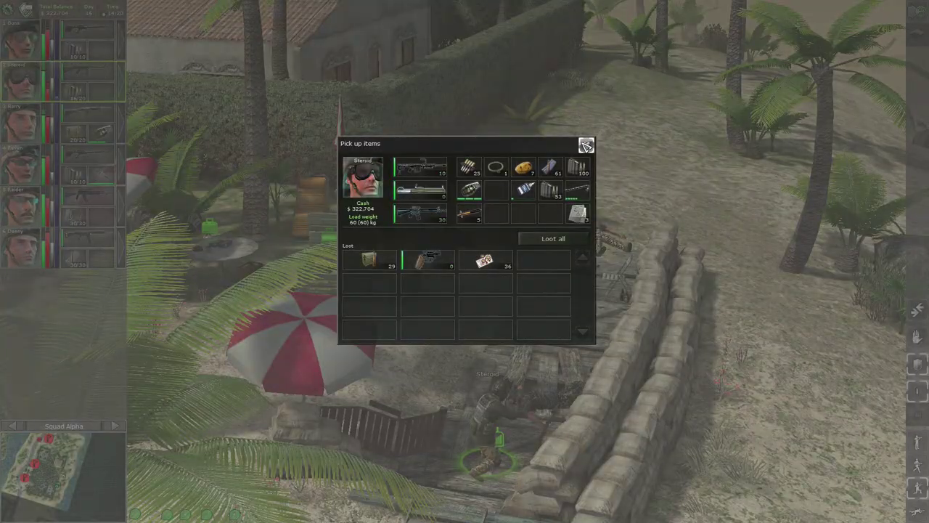
Close Steroid's and the crate's loot windows, and check Barry's character details.
{"action": "left_click", "coordinate": [586, 146]}
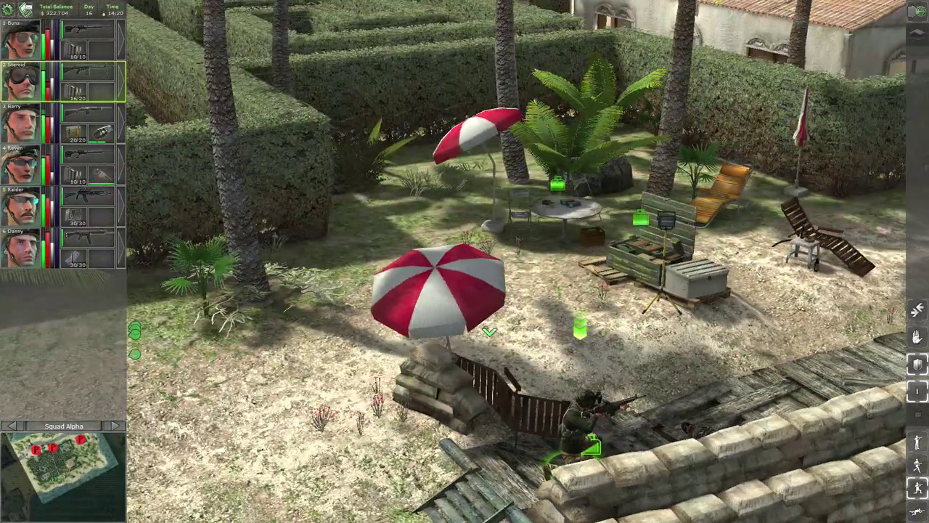
{"action": "key", "text": "d"}
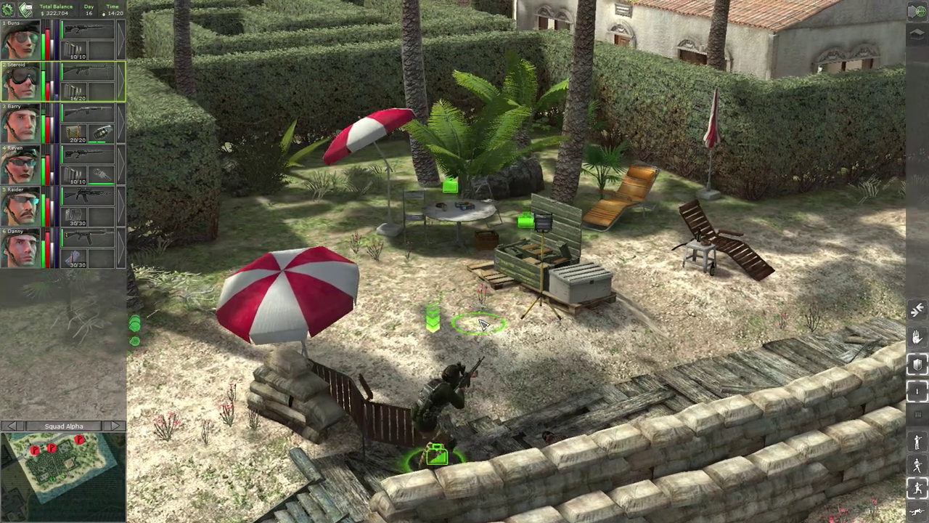
{"action": "scroll", "coordinate": [479, 315], "scroll_direction": "up", "scroll_amount": 3}
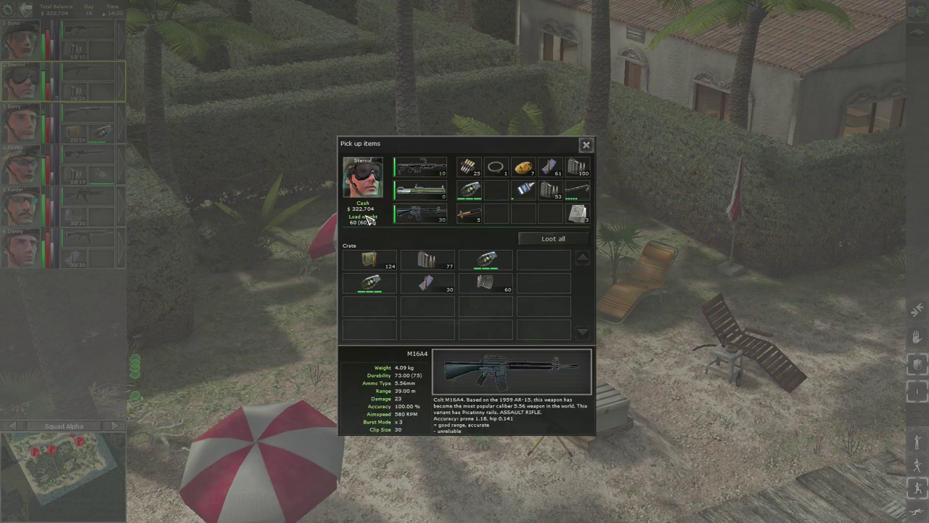
{"action": "left_click", "coordinate": [586, 145]}
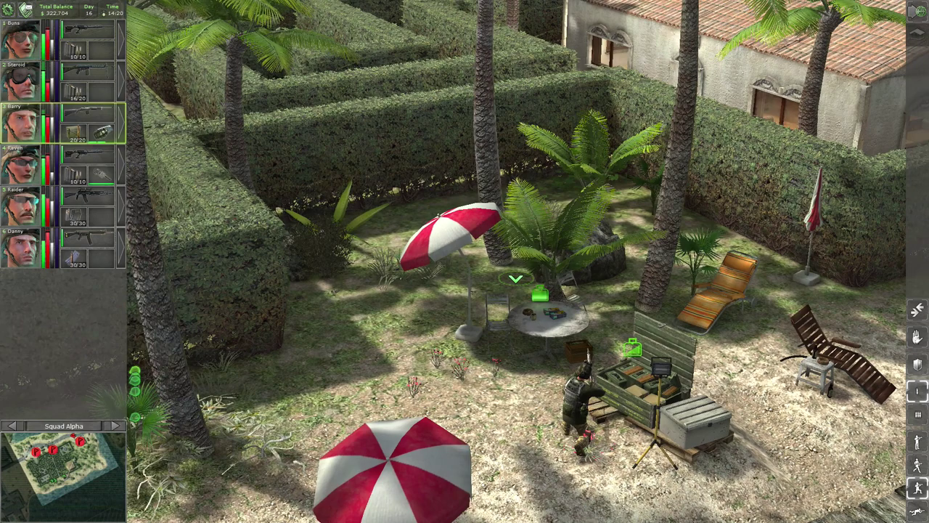
{"action": "key", "text": "i"}
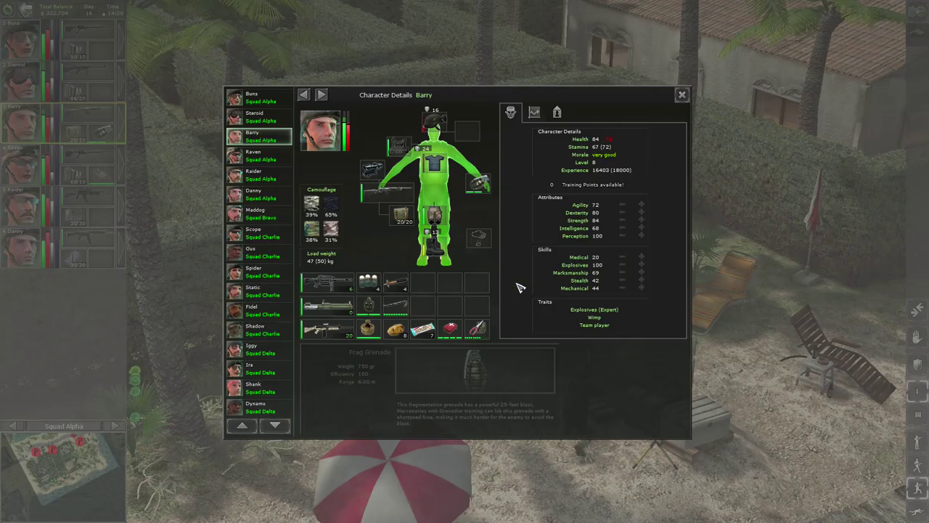
{"action": "left_click", "coordinate": [682, 96]}
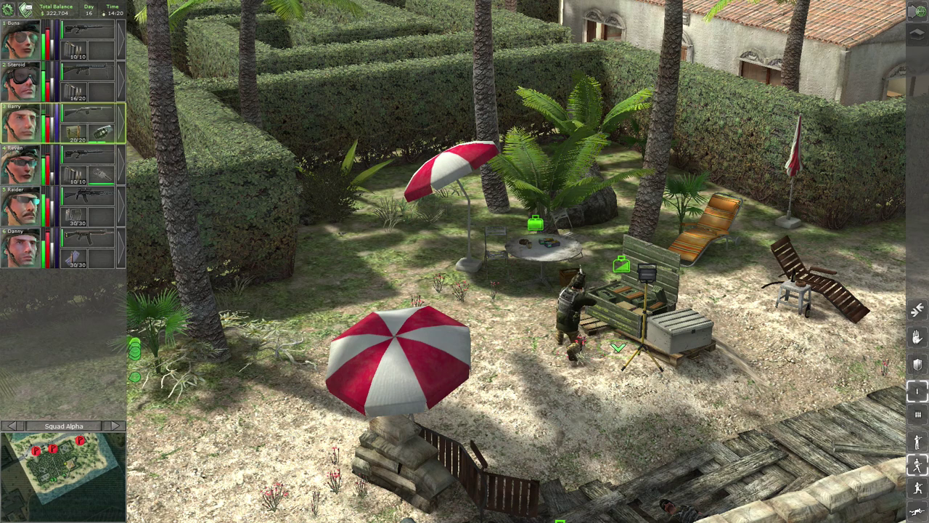
Send Barry to the garden crate and take the Frag Grenade from it.
{"action": "left_click", "coordinate": [566, 298]}
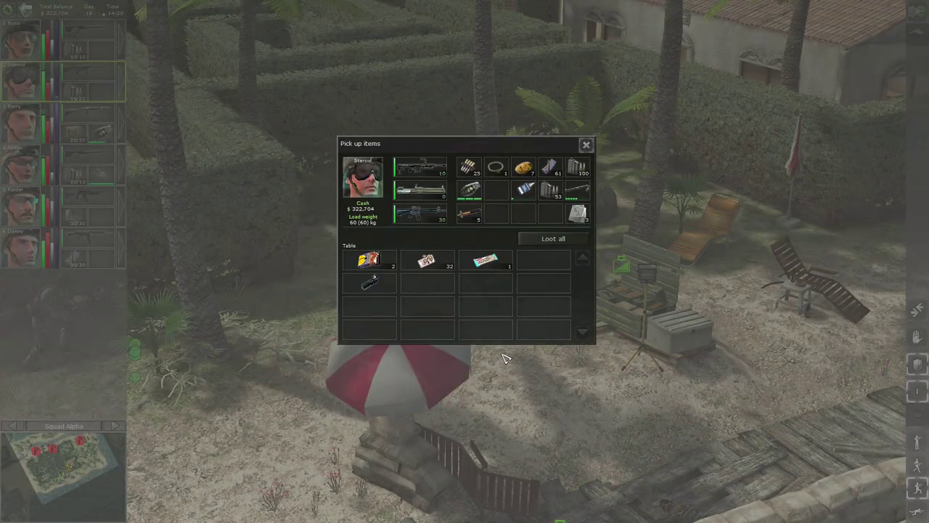
{"action": "left_click", "coordinate": [586, 145]}
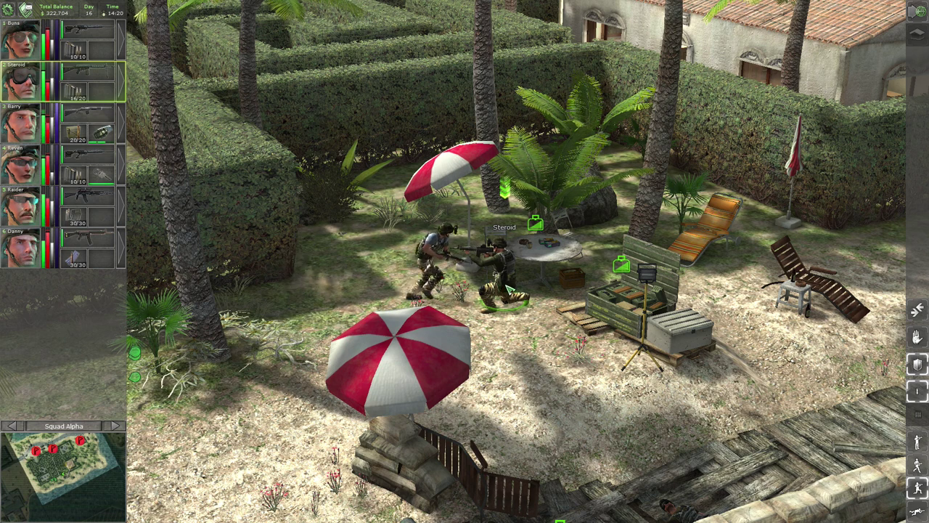
{"action": "left_click", "coordinate": [521, 286]}
{"action": "left_click", "coordinate": [623, 297]}
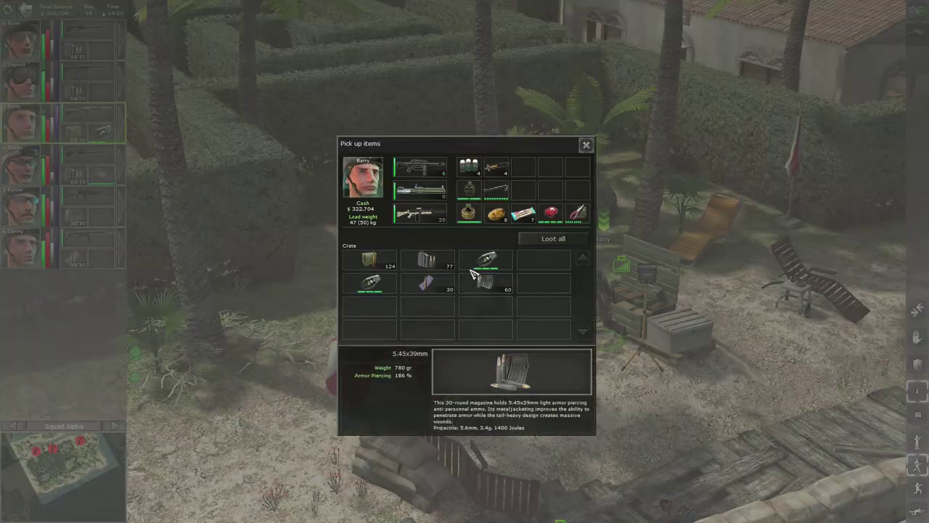
{"action": "left_click", "coordinate": [472, 266]}
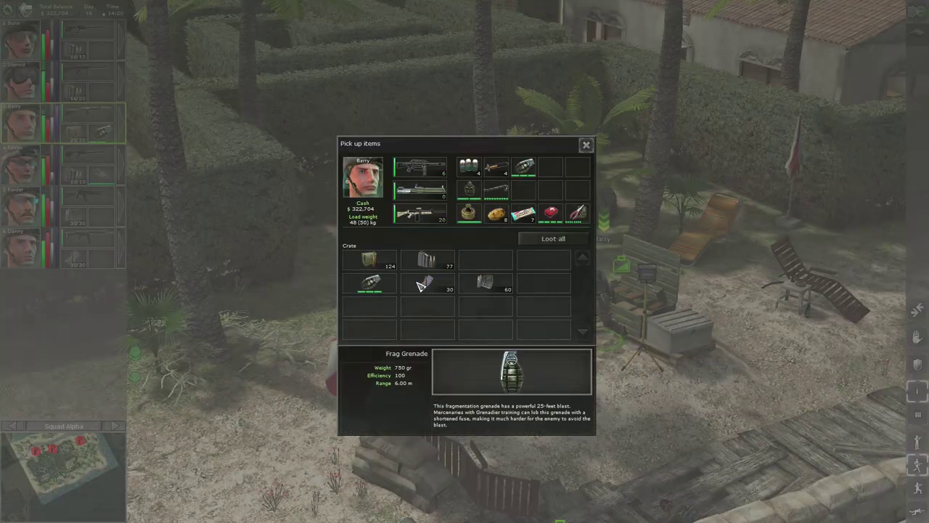
{"action": "left_click", "coordinate": [381, 287]}
{"action": "left_click", "coordinate": [587, 145]}
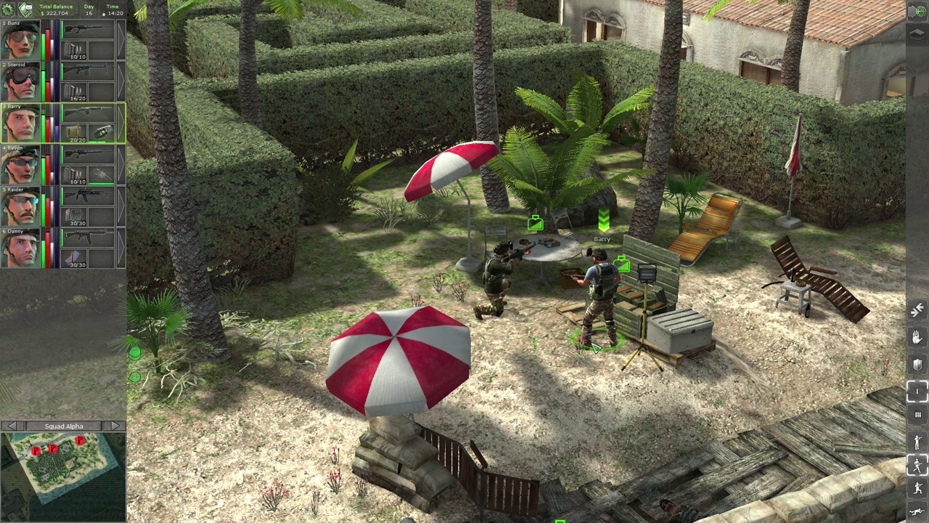
Survey the fallen enemy, hedge maze and villa, ending on a top-down view of the squad.
{"action": "key", "text": "d"}
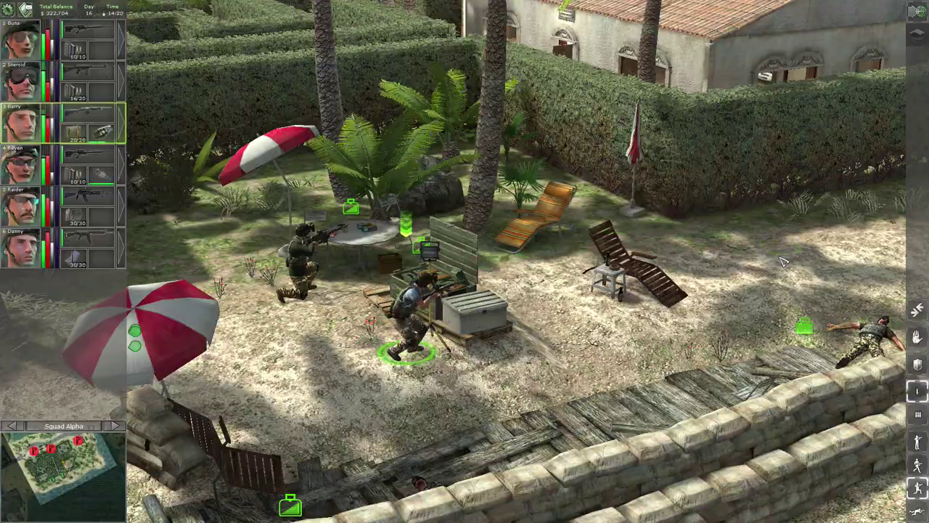
{"action": "key", "text": "a"}
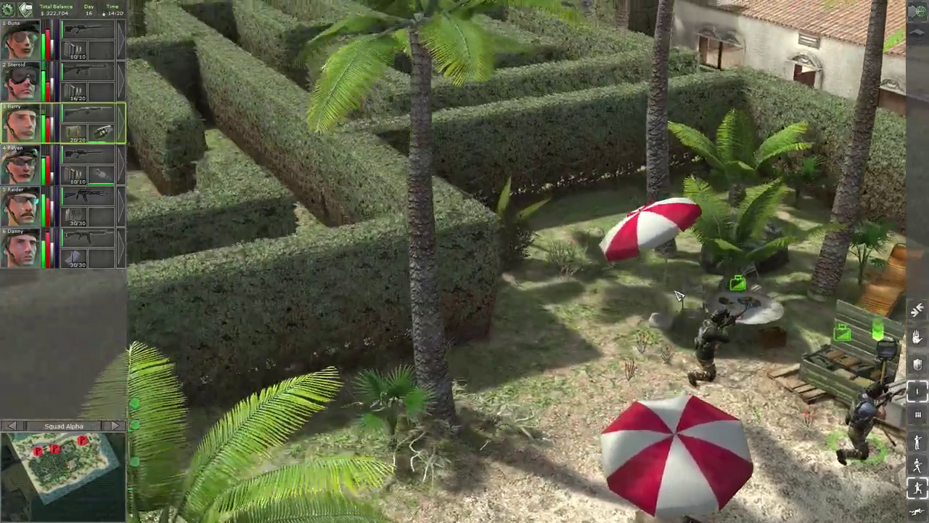
{"action": "key", "text": "w"}
{"action": "key", "text": "d"}
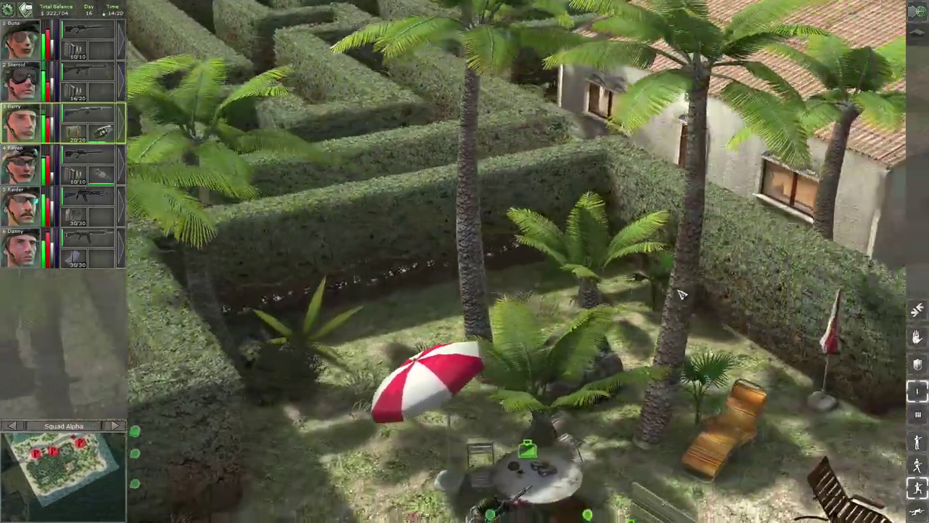
{"action": "key", "text": "a"}
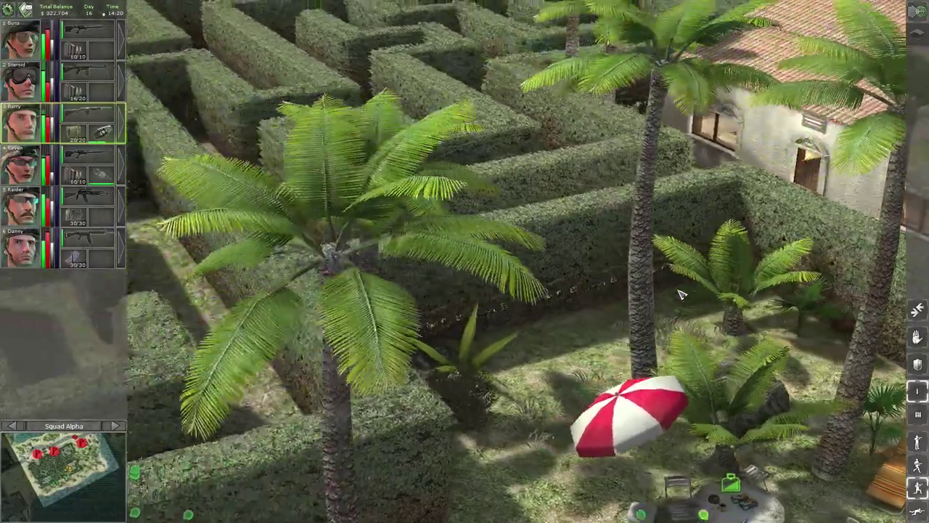
{"action": "key", "text": "s"}
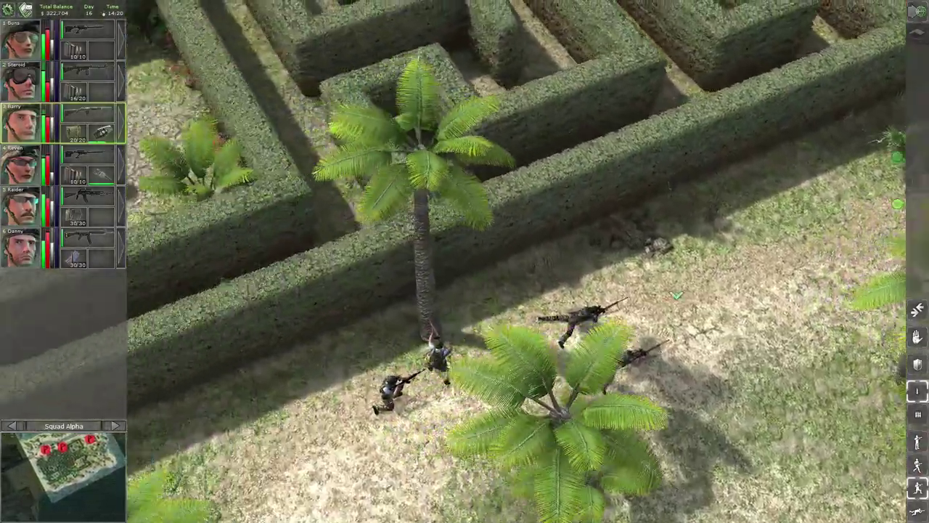
{"action": "key", "text": "a"}
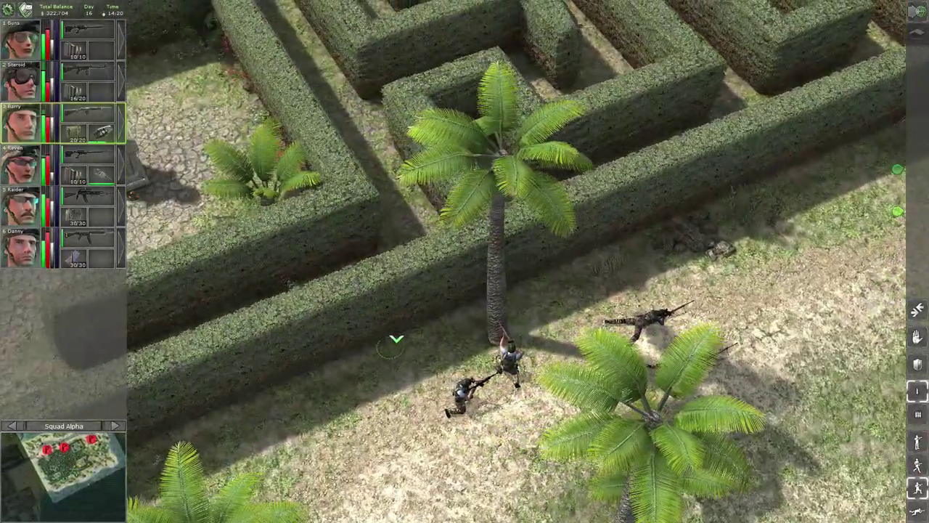
Box-select Raider and Danny and bring them up to the sandbag bunker.
{"action": "left_click_drag", "start_coordinate": [398, 340], "coordinate": [549, 448]}
{"action": "key", "text": "d"}
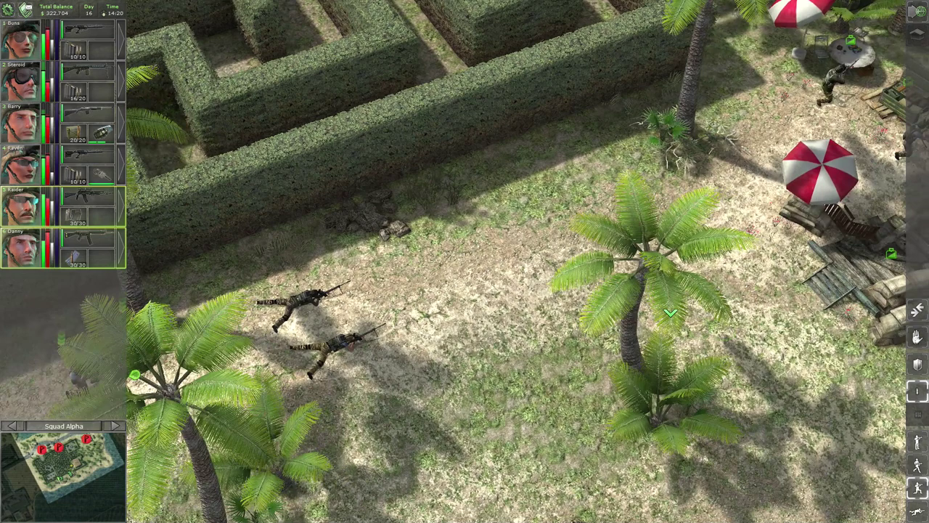
{"action": "key", "text": "d"}
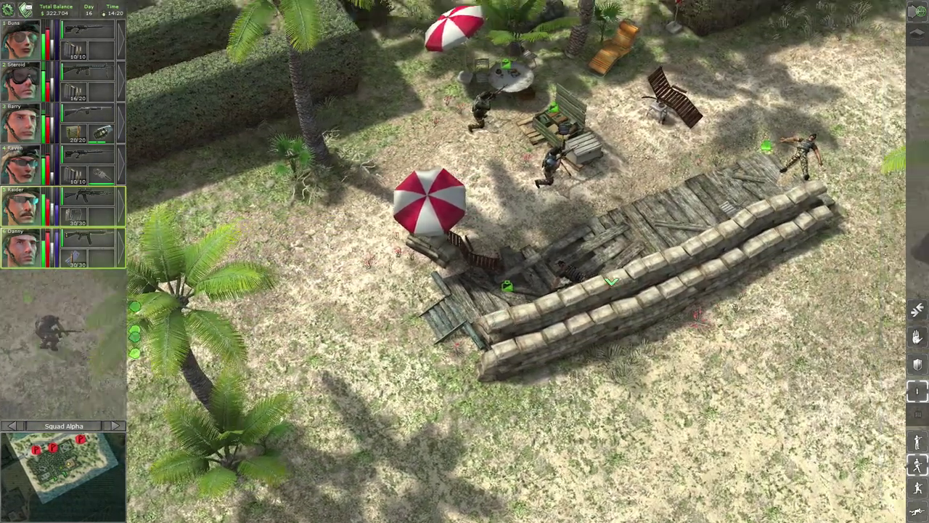
{"action": "key", "text": "w"}
{"action": "key", "text": "d"}
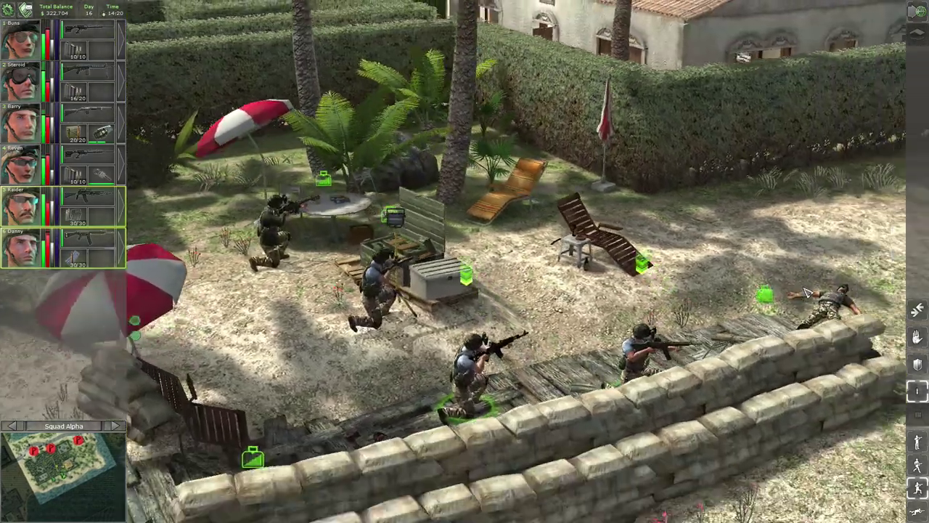
{"action": "key", "text": "d"}
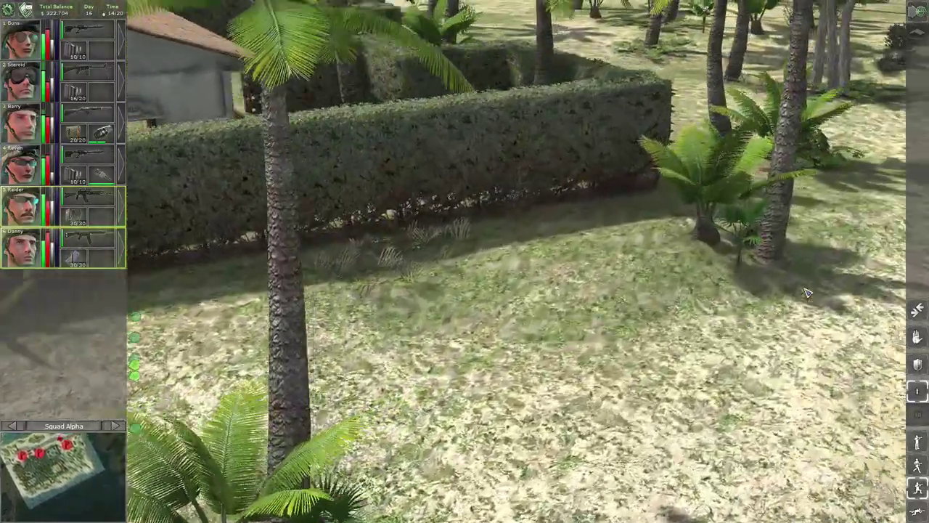
{"action": "scroll", "coordinate": [807, 292], "scroll_direction": "down", "scroll_amount": 3}
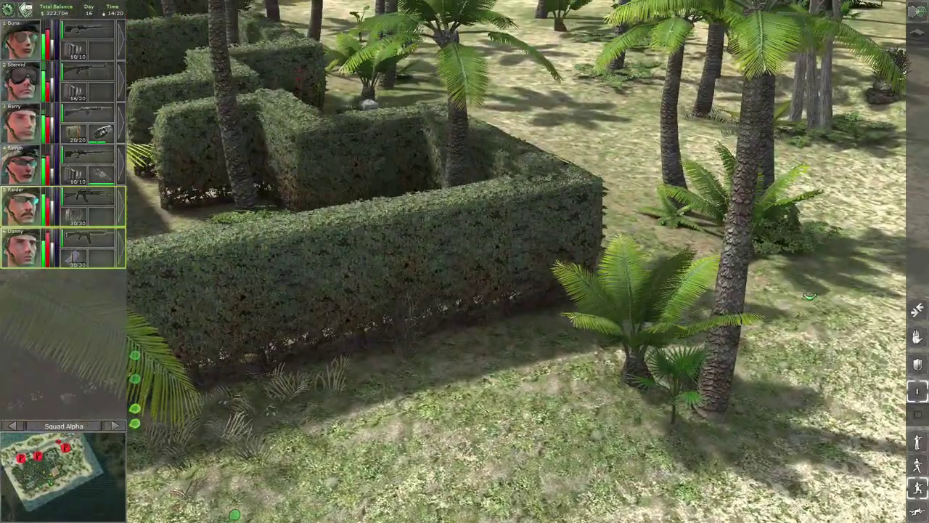
Scout the walled building, the tank, the beach and the huts with the truck.
{"action": "key", "text": "e"}
{"action": "scroll", "coordinate": [801, 287], "scroll_direction": "up", "scroll_amount": 5}
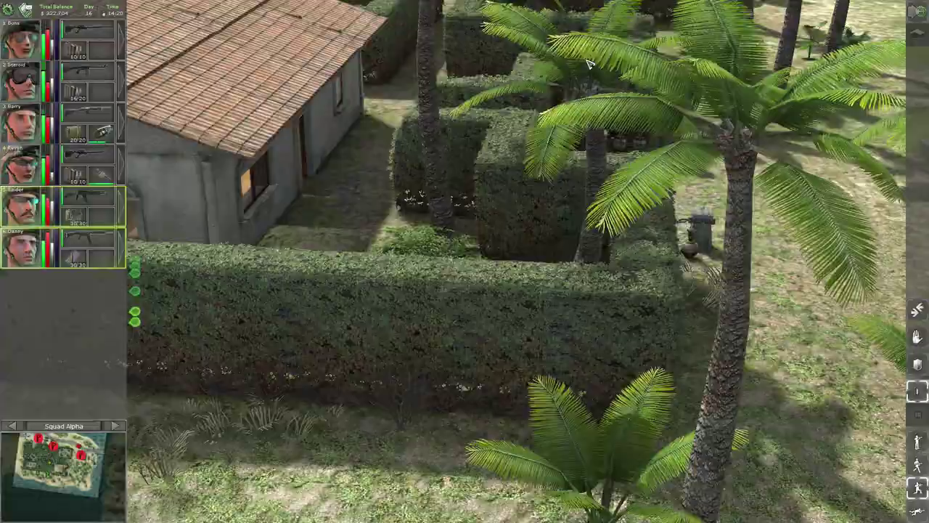
{"action": "key", "text": "e"}
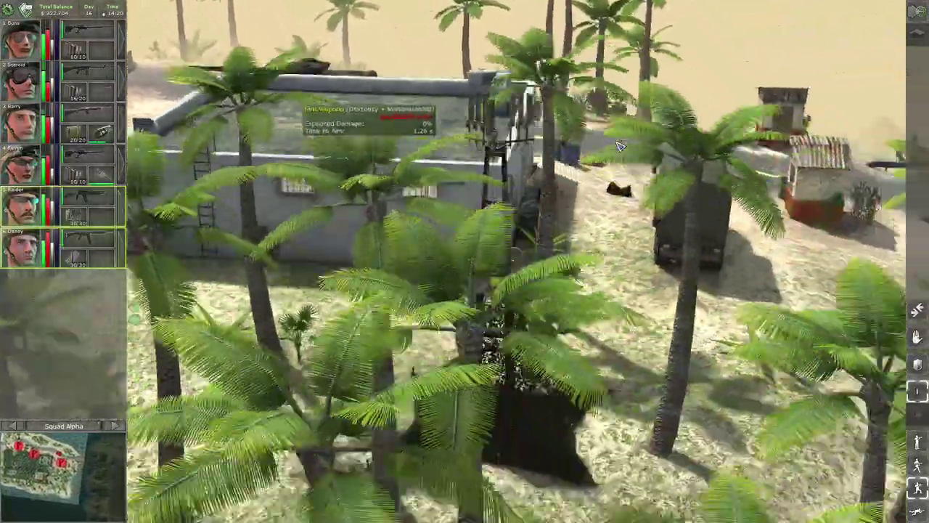
{"action": "key", "text": "d"}
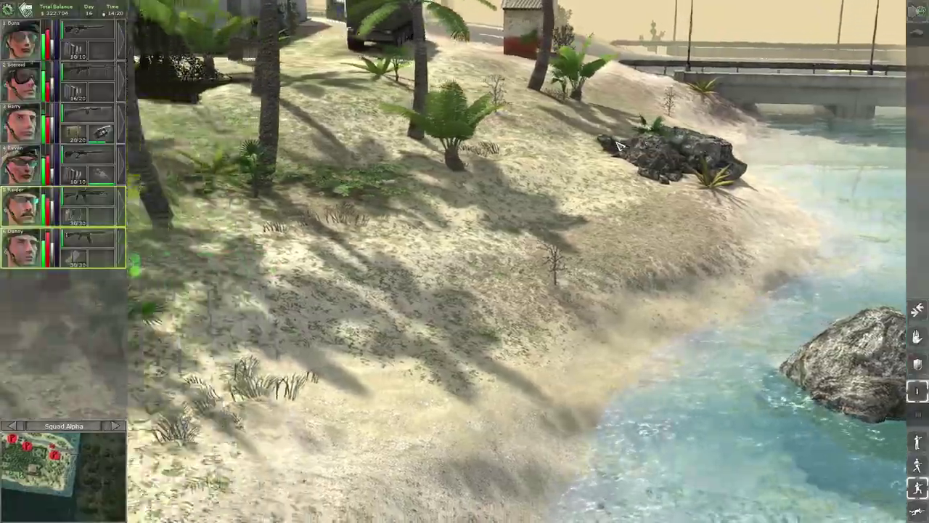
{"action": "key", "text": "a"}
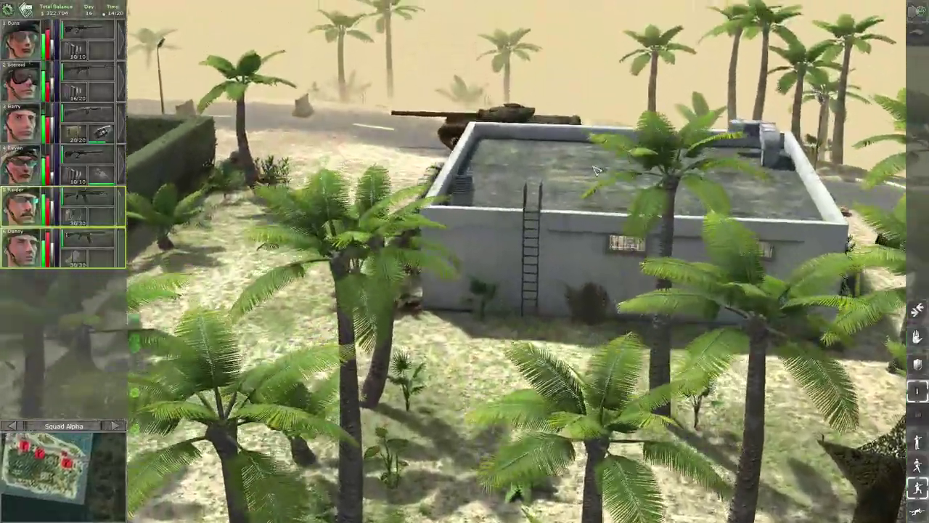
{"action": "scroll", "coordinate": [594, 170], "scroll_direction": "up", "scroll_amount": 2}
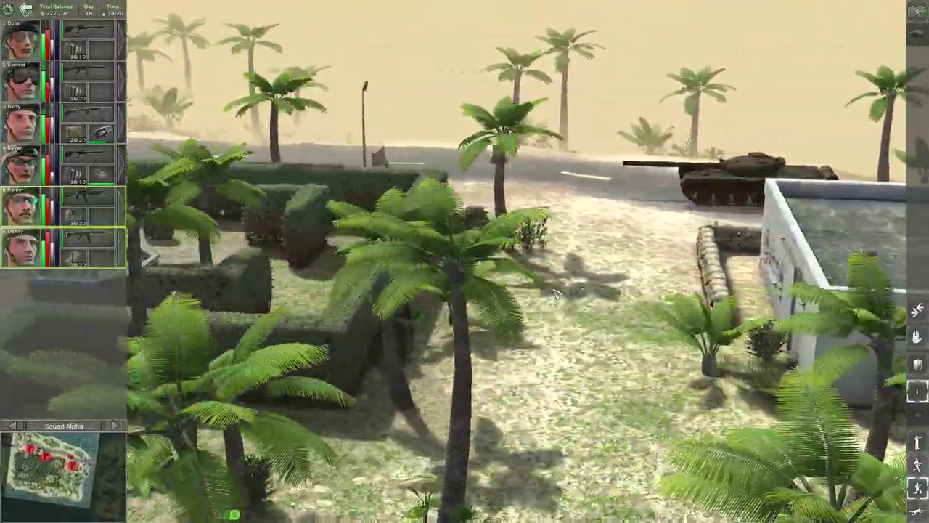
{"action": "key", "text": "a"}
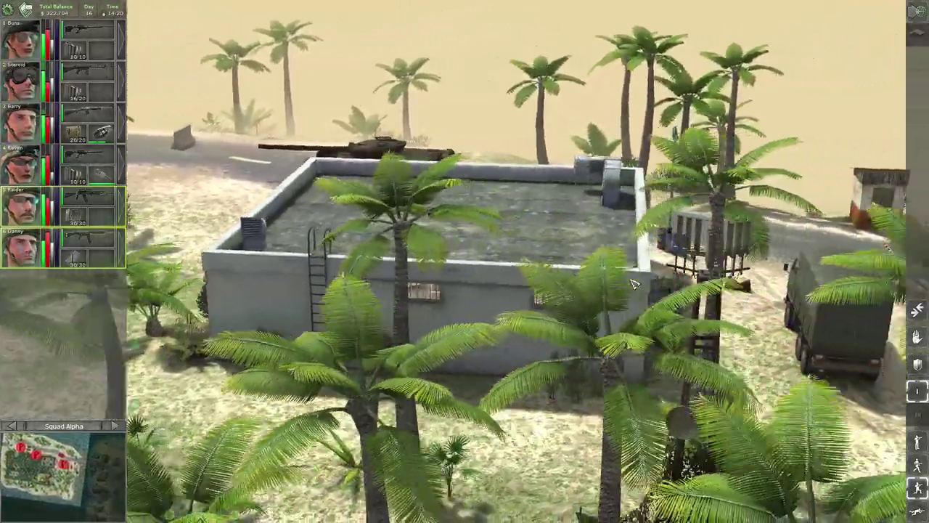
{"action": "key", "text": "d"}
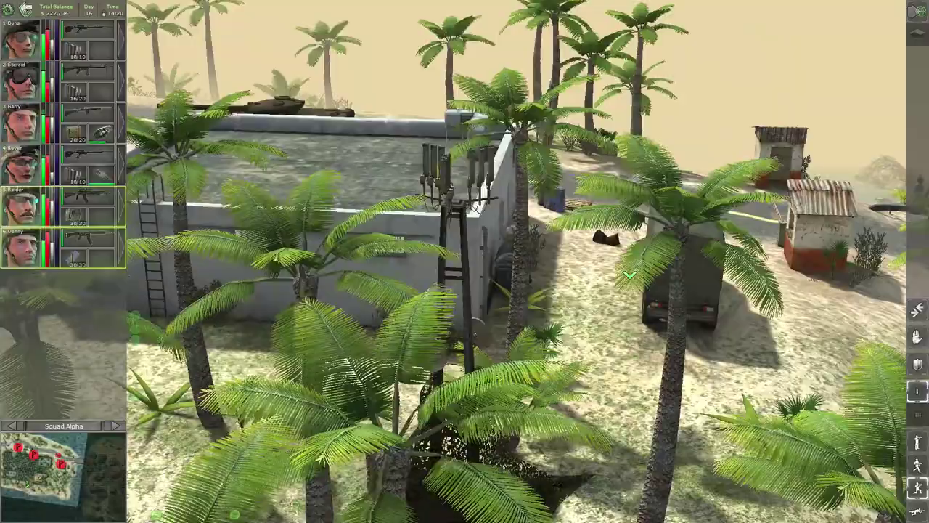
Sweep the view past the checkpoint huts and palm grove to the hedge maze.
{"action": "key", "text": "q"}
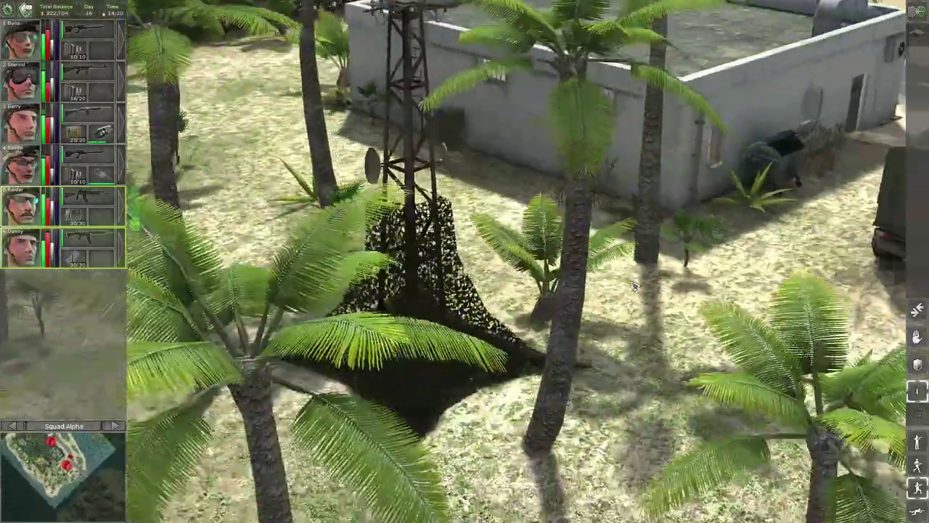
{"action": "key", "text": "e"}
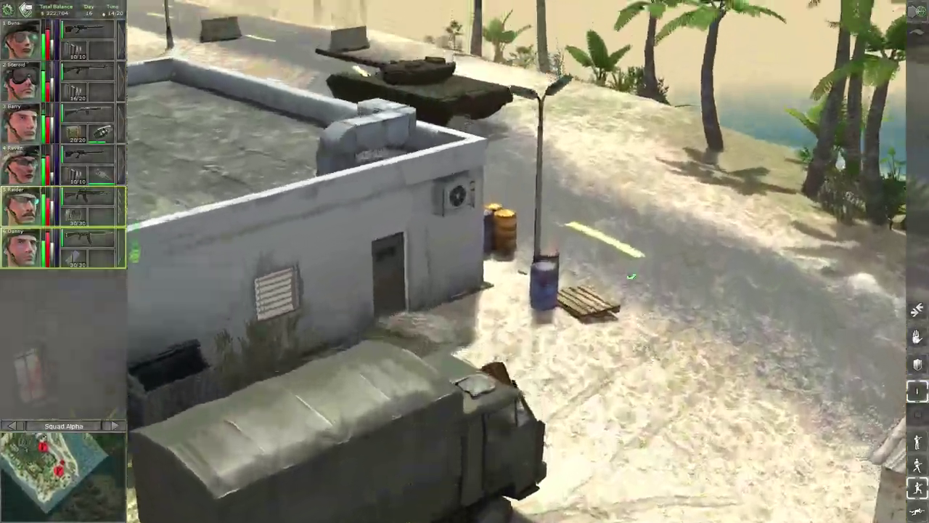
{"action": "key", "text": "s"}
{"action": "key", "text": "d"}
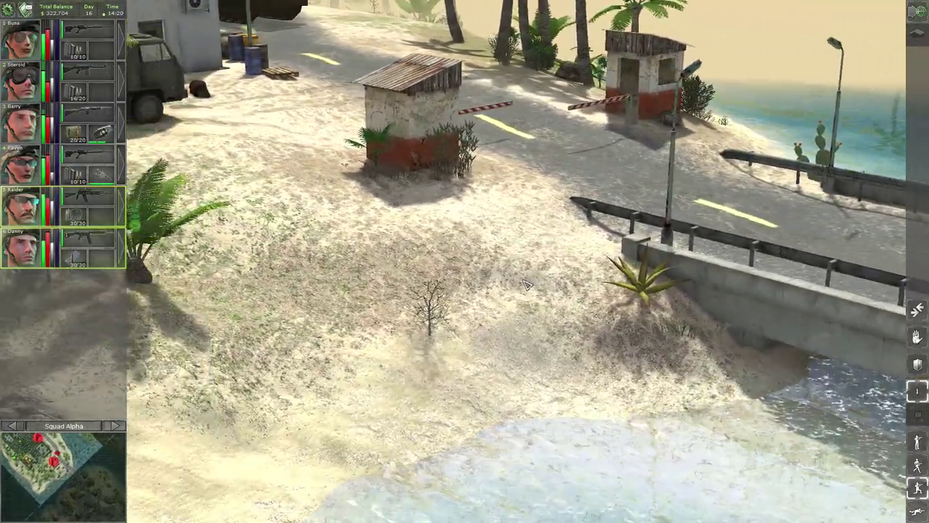
{"action": "key", "text": "a"}
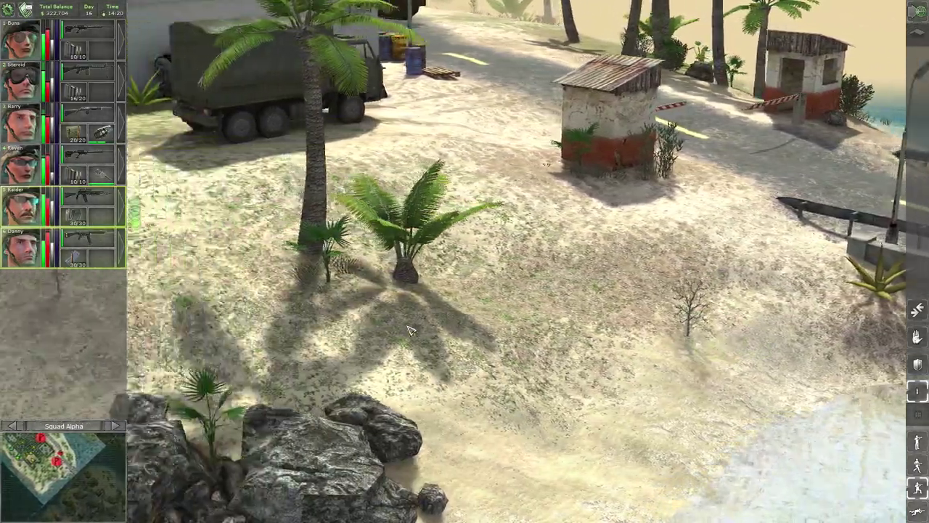
{"action": "key", "text": "a"}
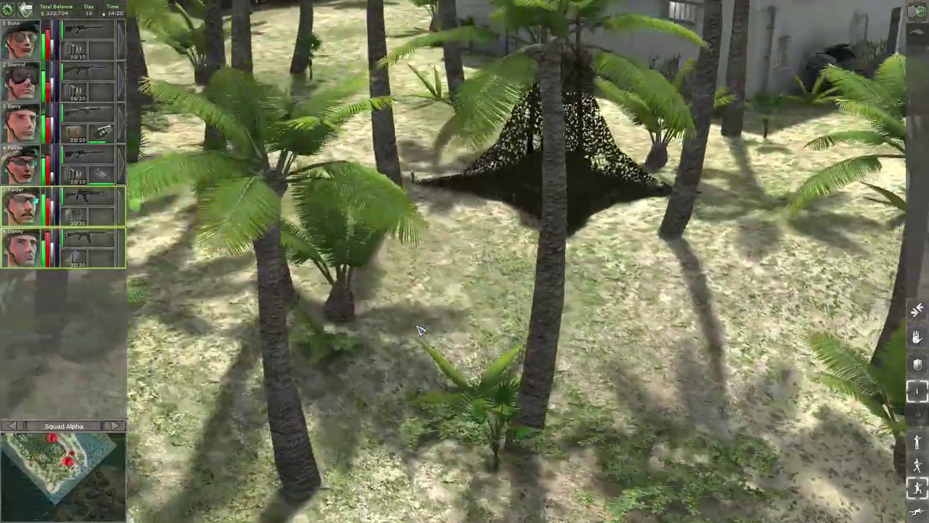
{"action": "key", "text": "a"}
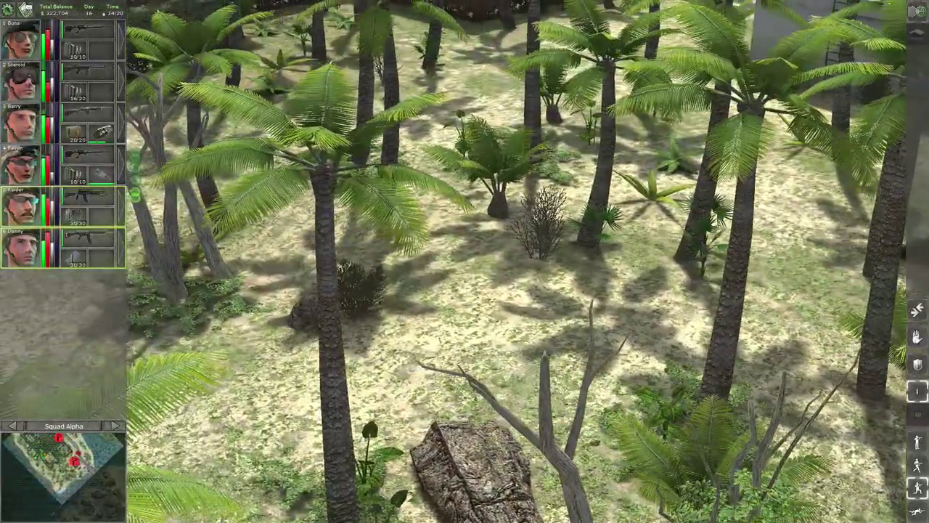
{"action": "key", "text": "w"}
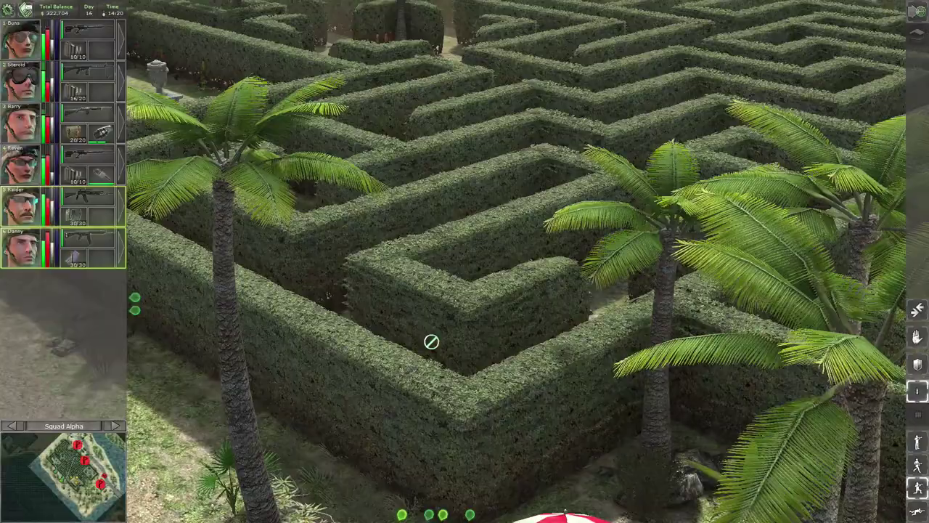
{"action": "scroll", "coordinate": [438, 351], "scroll_direction": "up", "scroll_amount": 3}
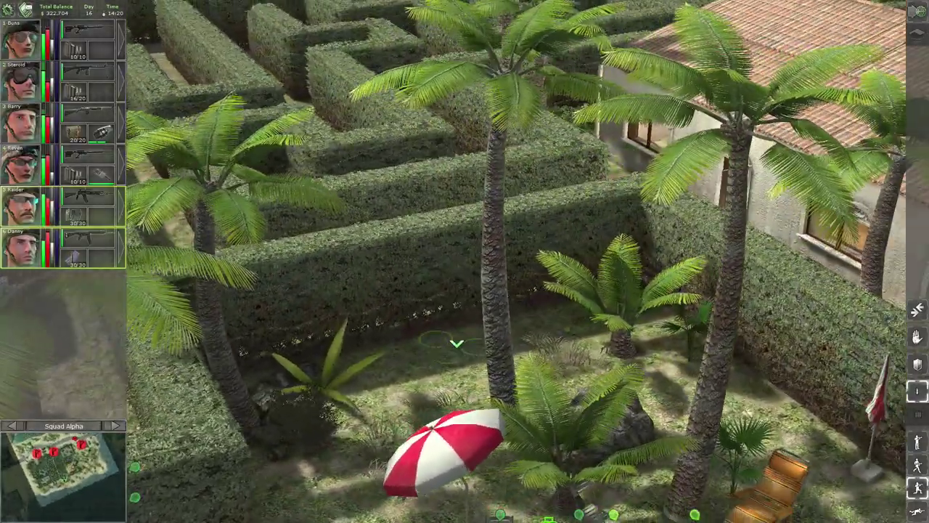
Bring the bunker squad into view, give Barry sole control, and pause for planning.
{"action": "key", "text": "s"}
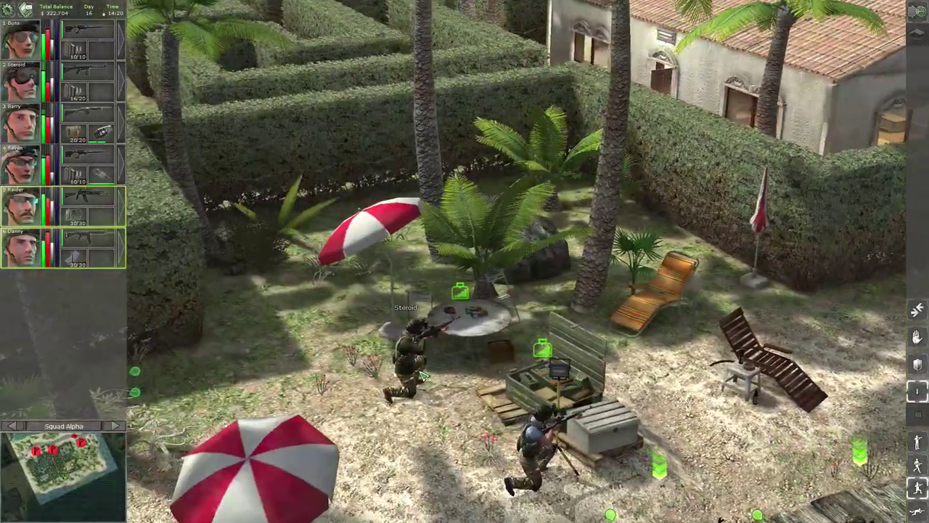
{"action": "key", "text": "s"}
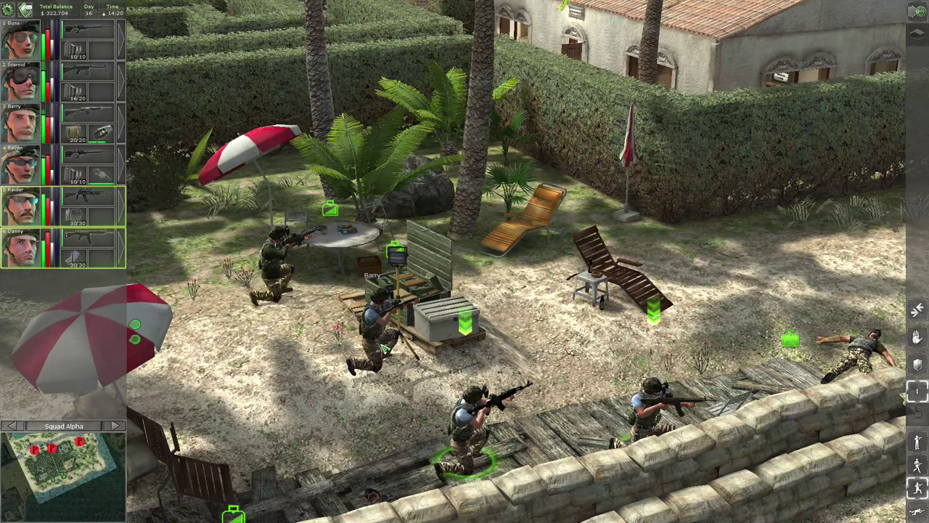
{"action": "key", "text": "3"}
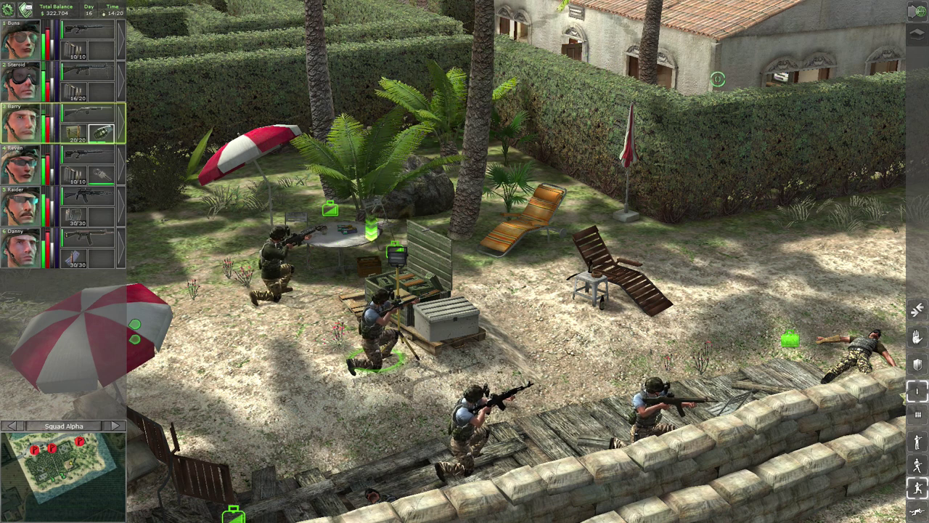
{"action": "key", "text": "space"}
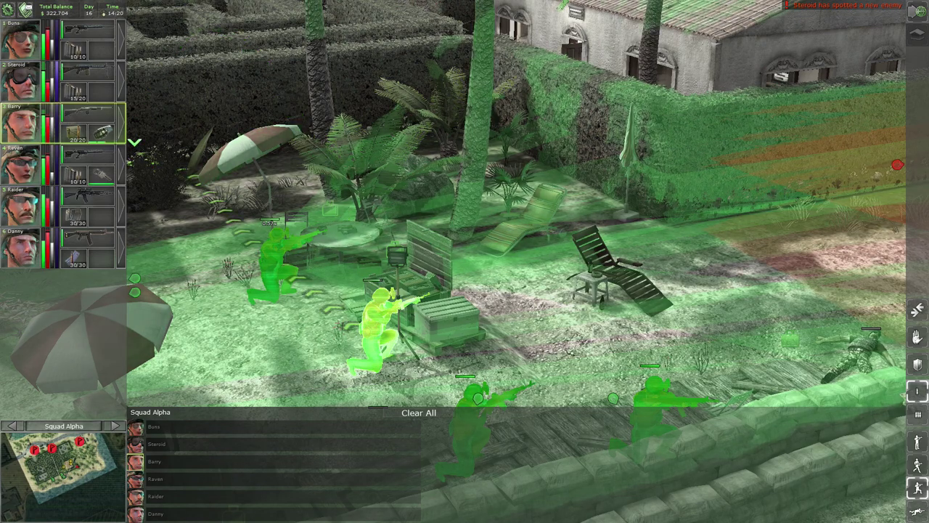
Queue Danny, Raider and Barry to fire at the enemy on the villa wall.
{"action": "key", "text": "e"}
{"action": "key", "text": "s"}
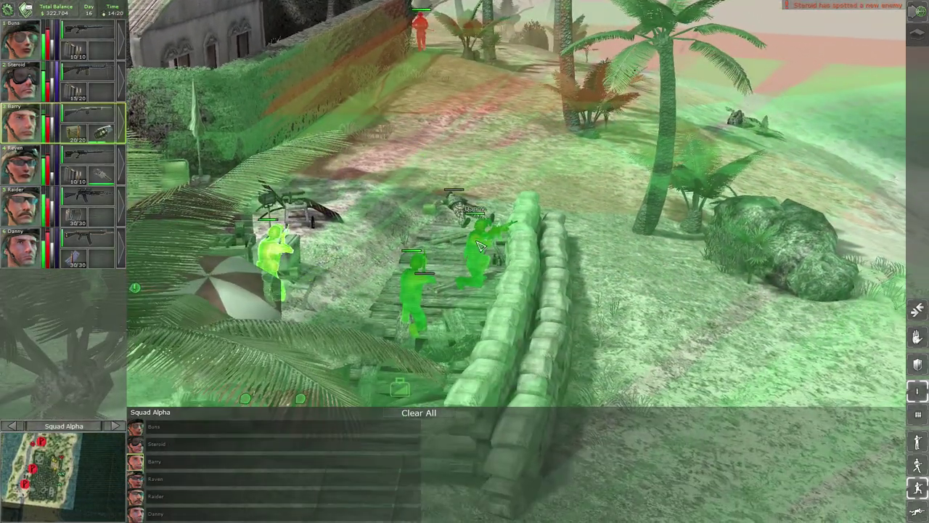
{"action": "left_click", "coordinate": [479, 247]}
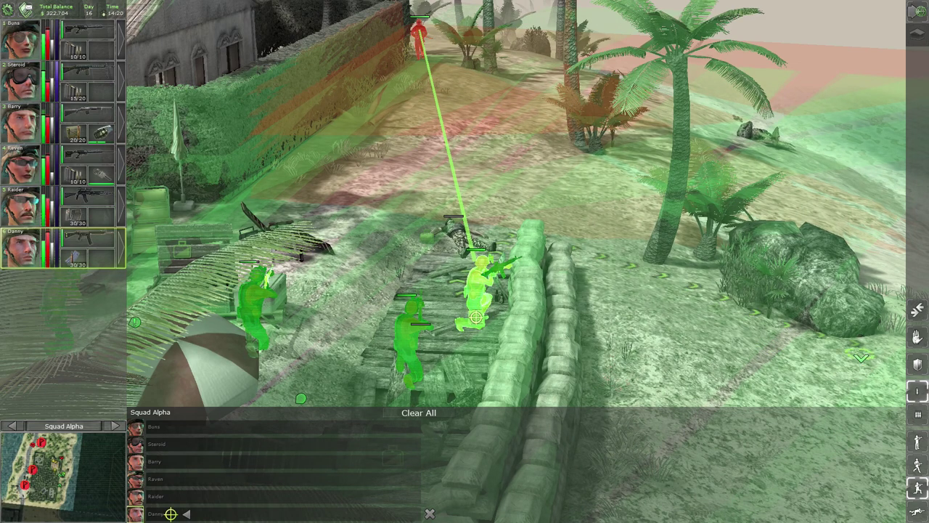
{"action": "key", "text": "d"}
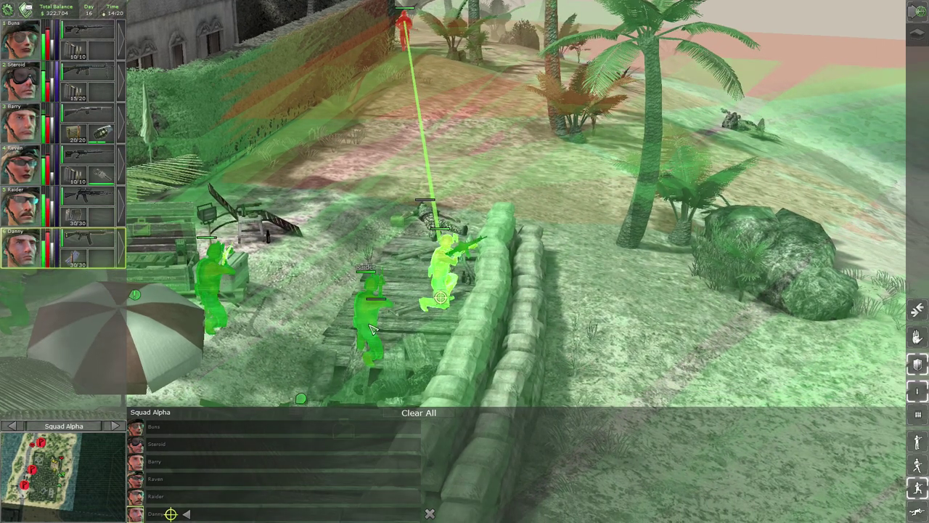
{"action": "left_click", "coordinate": [372, 329]}
{"action": "left_click", "coordinate": [404, 21]}
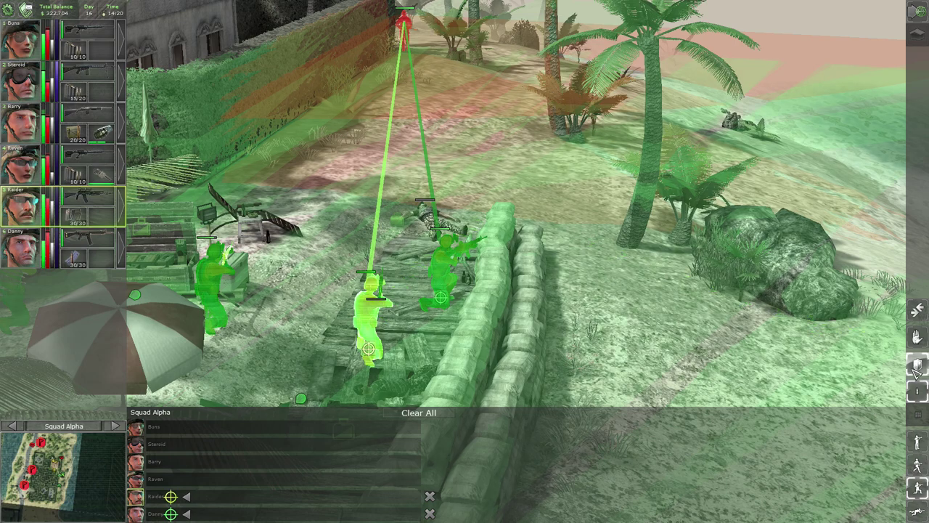
{"action": "key", "text": "3"}
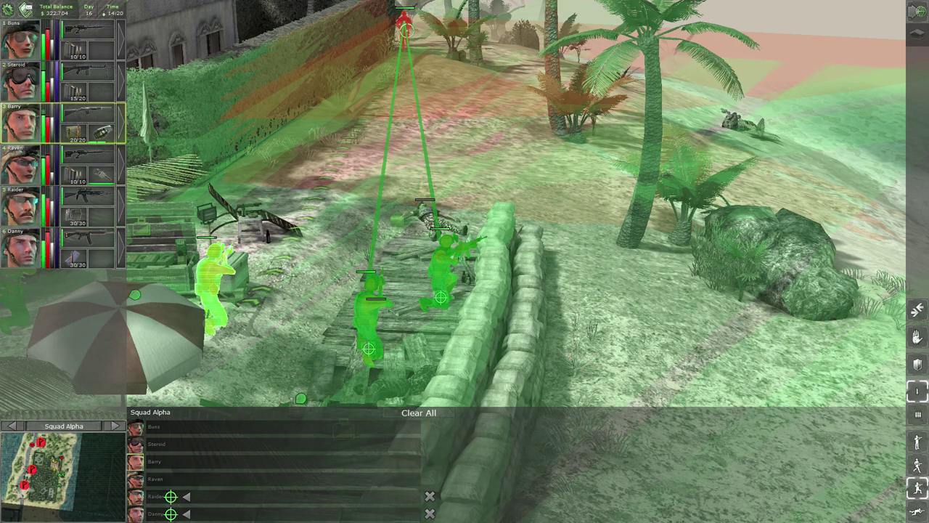
{"action": "left_click", "coordinate": [404, 22]}
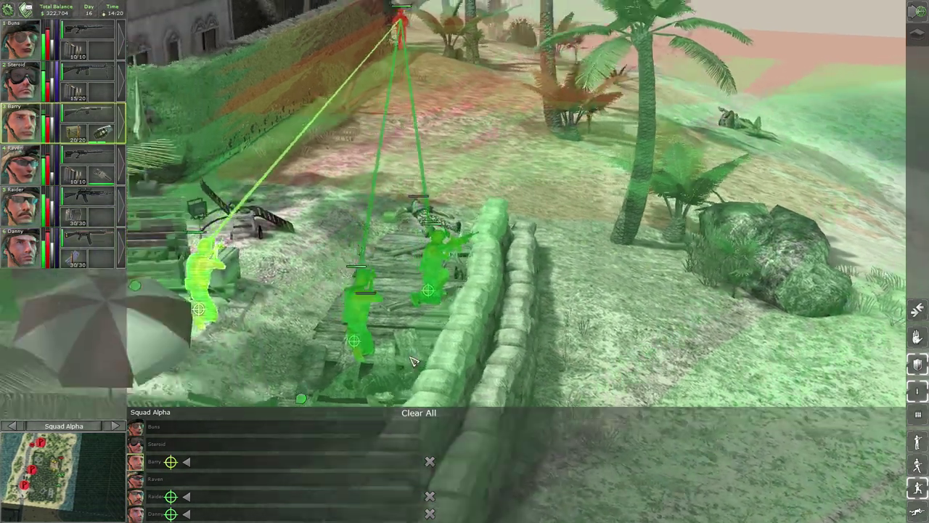
Select Buns and then Raven, and resume play to carry out the queued attacks.
{"action": "key", "text": "2"}
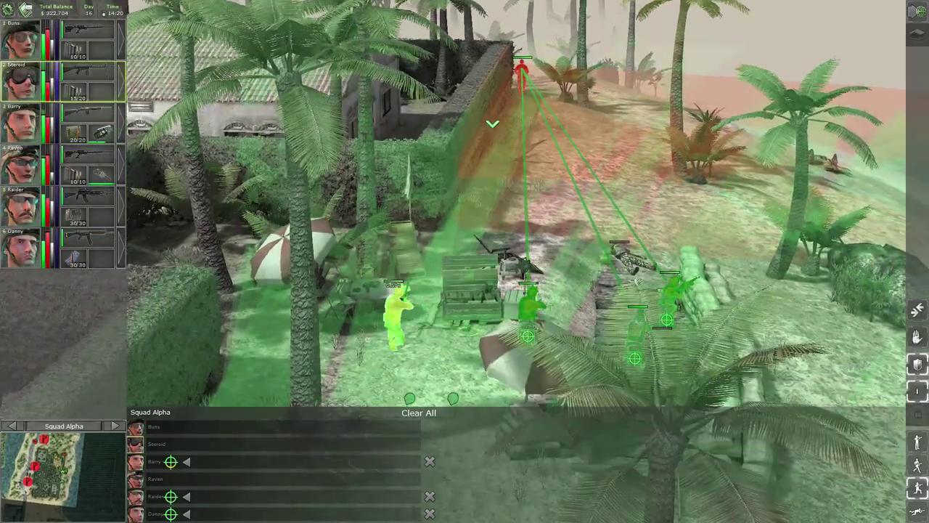
{"action": "key", "text": "s"}
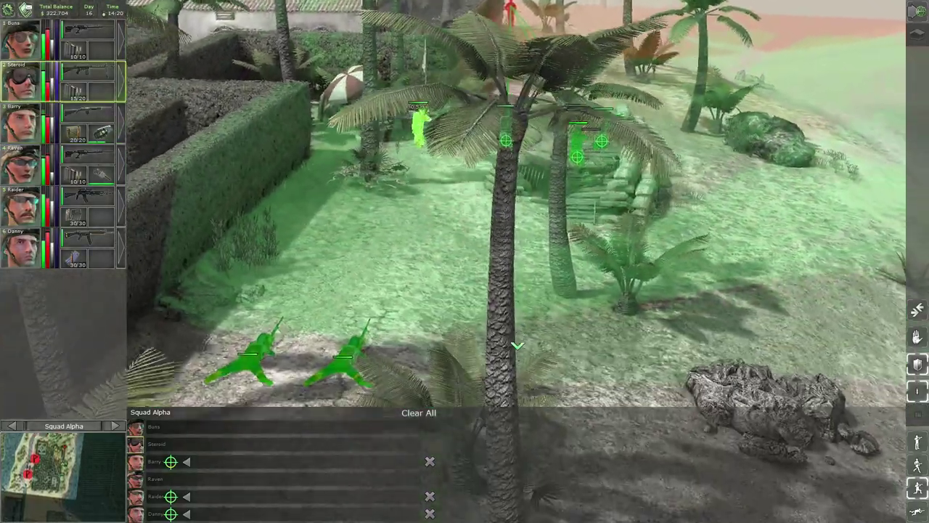
{"action": "key", "text": "w"}
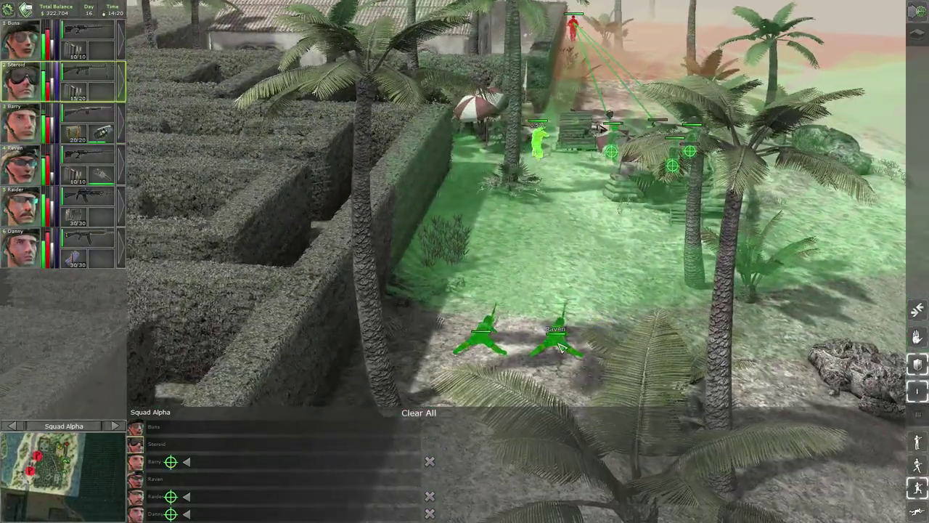
{"action": "left_click", "coordinate": [483, 341]}
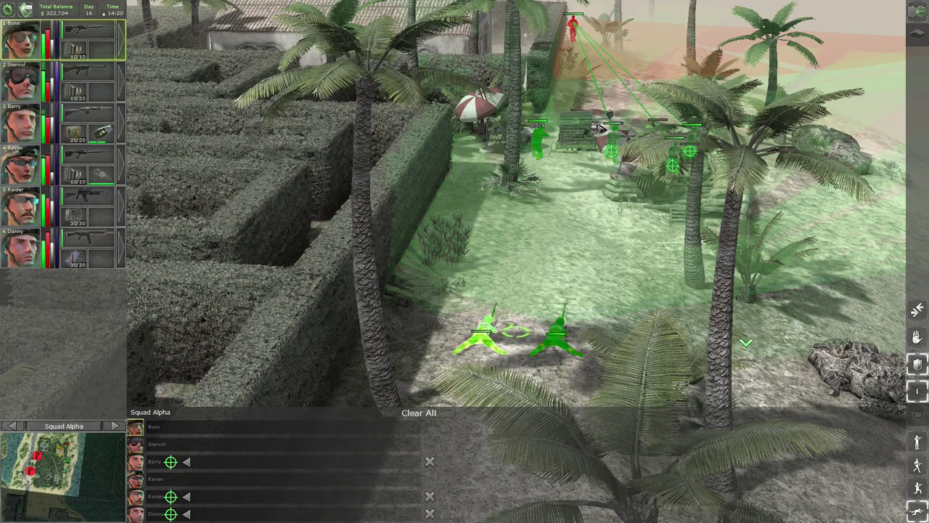
{"action": "left_click", "coordinate": [568, 344]}
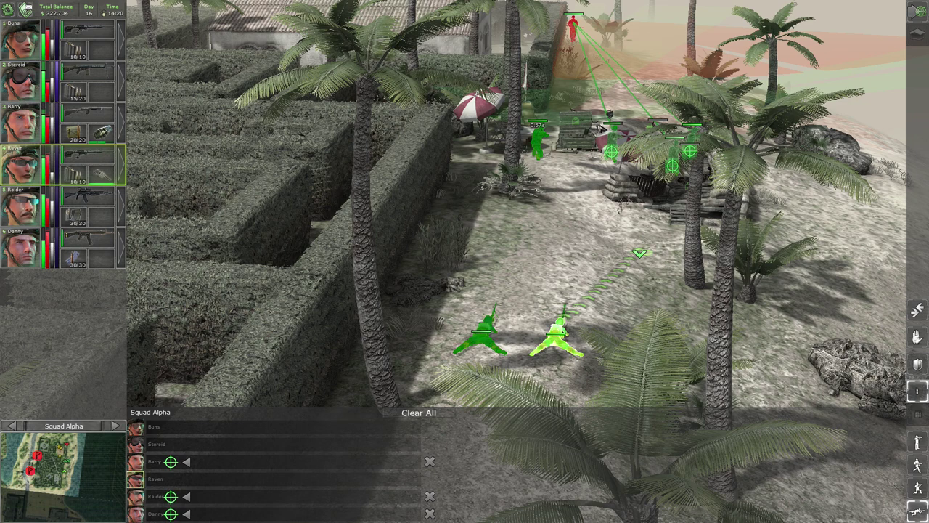
{"action": "key", "text": "space"}
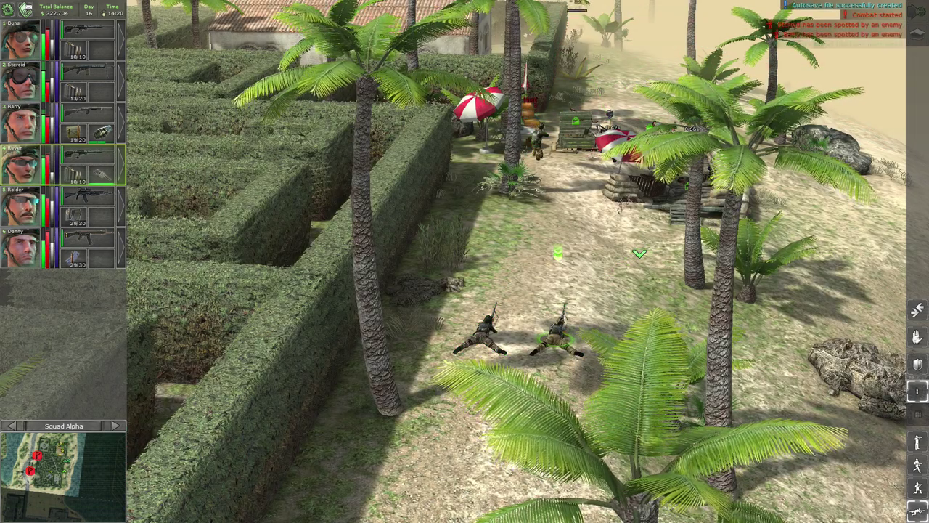
Start Raven moving toward the bunker, then pause and add a waypoint on the sand.
{"action": "key", "text": "space"}
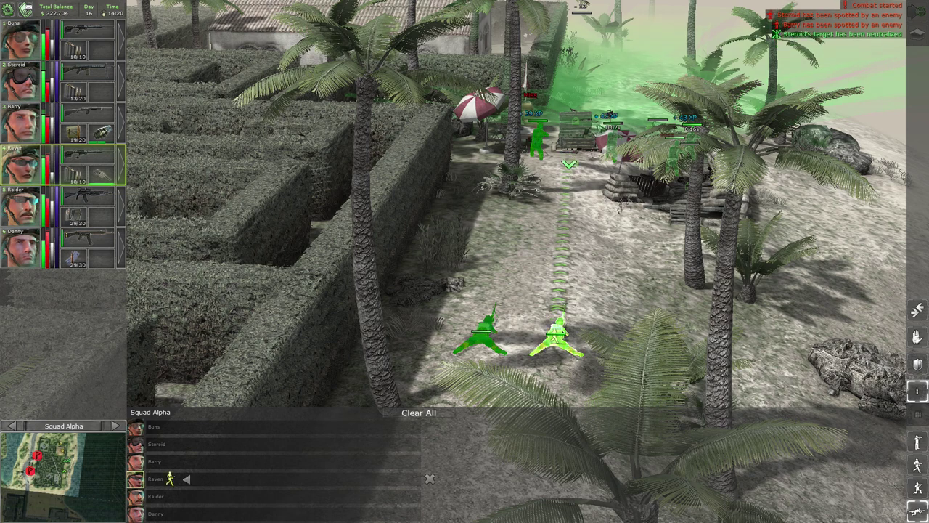
{"action": "key", "text": "space"}
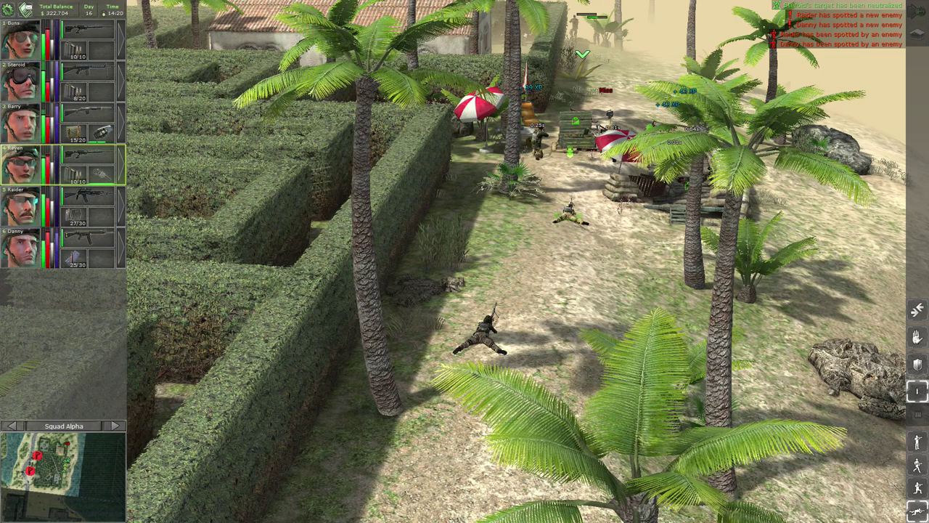
{"action": "key", "text": "d"}
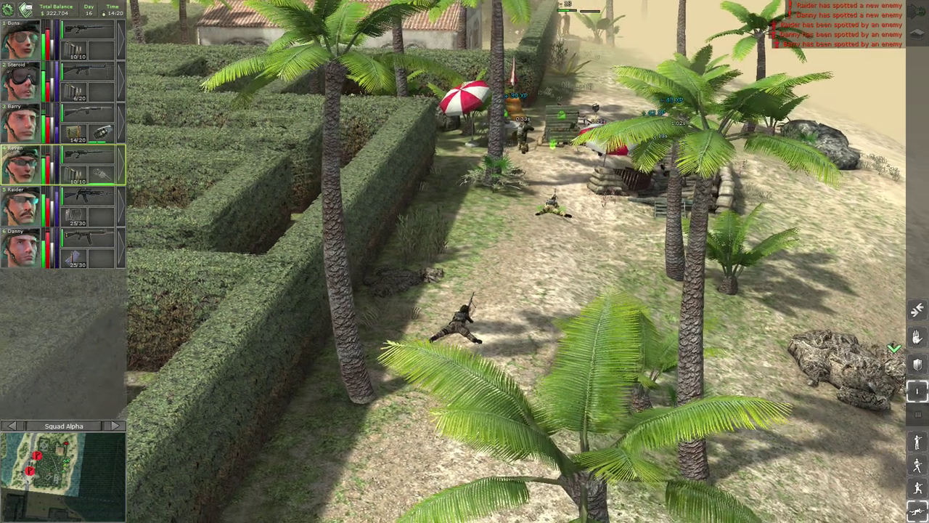
{"action": "key", "text": "space"}
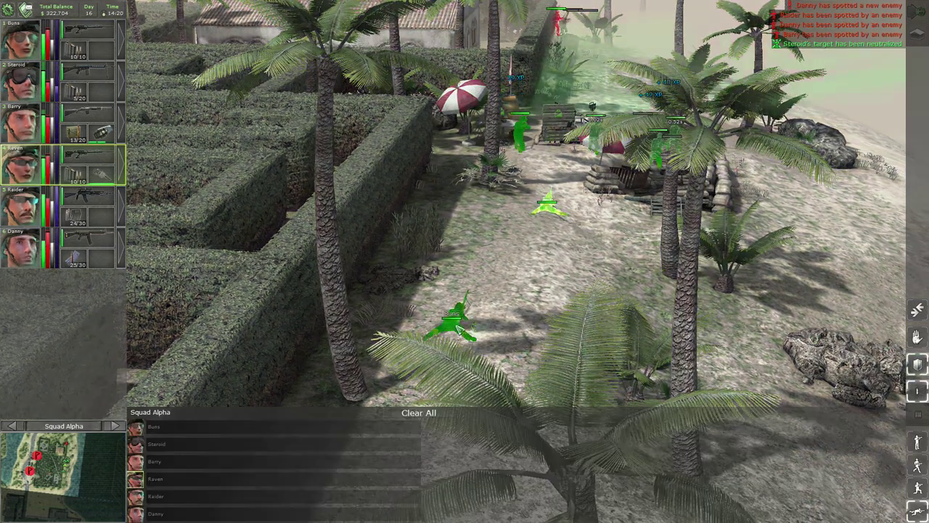
{"action": "scroll", "coordinate": [573, 327], "scroll_direction": "up", "scroll_amount": 1}
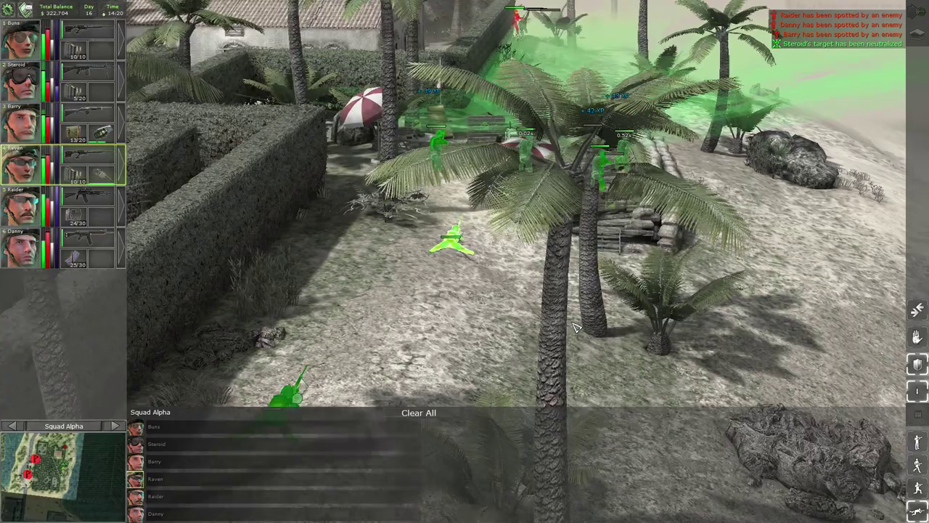
{"action": "scroll", "coordinate": [574, 328], "scroll_direction": "up", "scroll_amount": 3}
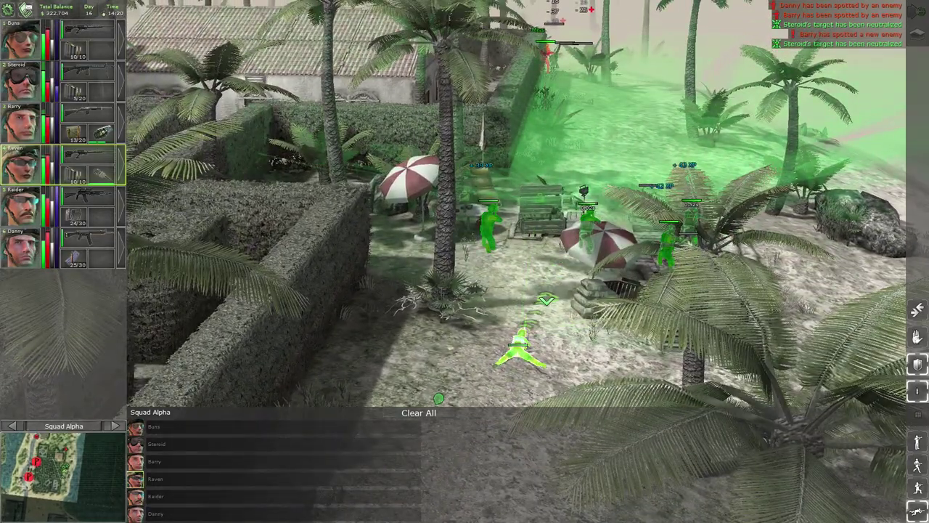
{"action": "scroll", "coordinate": [554, 309], "scroll_direction": "up", "scroll_amount": 2}
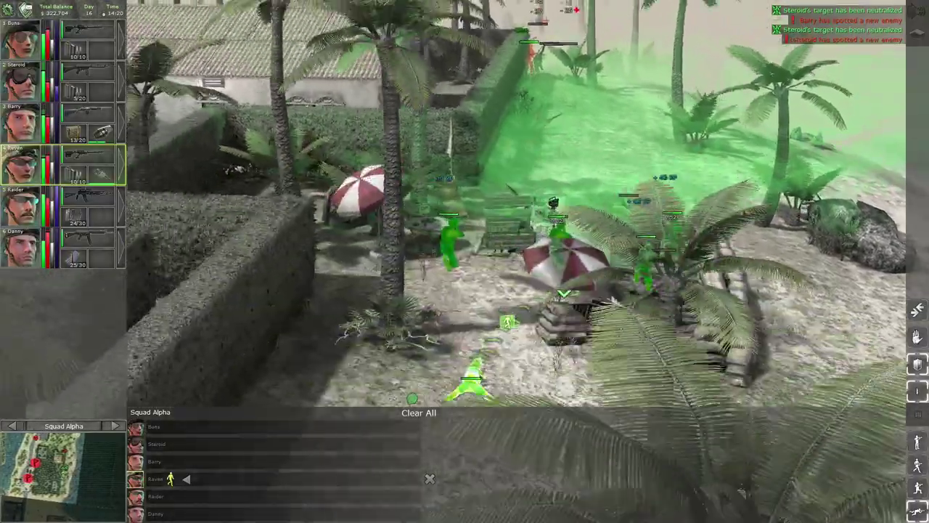
{"action": "scroll", "coordinate": [566, 296], "scroll_direction": "up", "scroll_amount": 3}
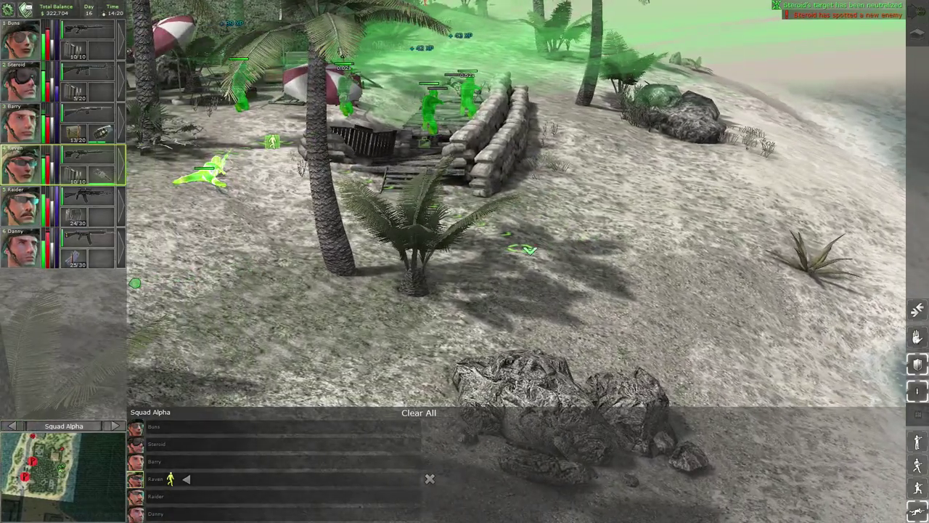
{"action": "left_click", "coordinate": [620, 246]}
Carry out Raven's move onto the sand, briefly re-pausing, and pan toward the shoreline.
{"action": "key", "text": "space"}
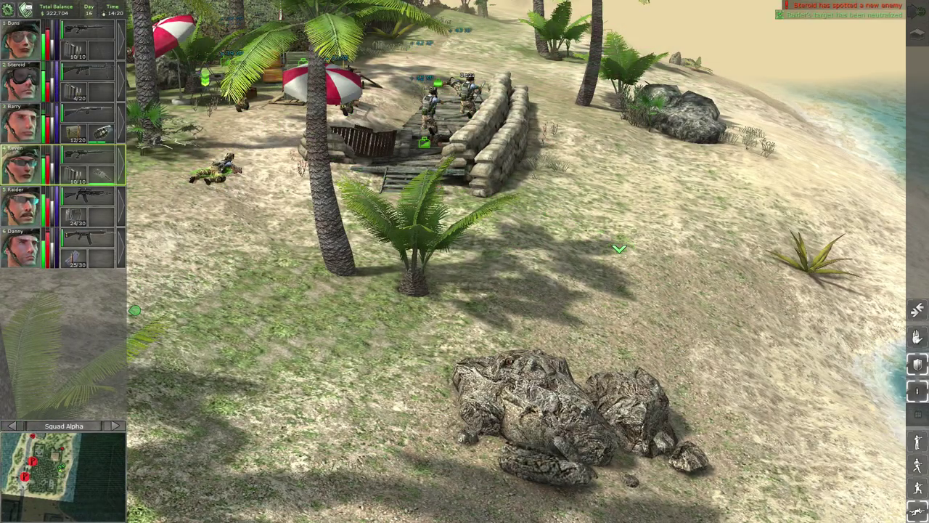
{"action": "key", "text": "space"}
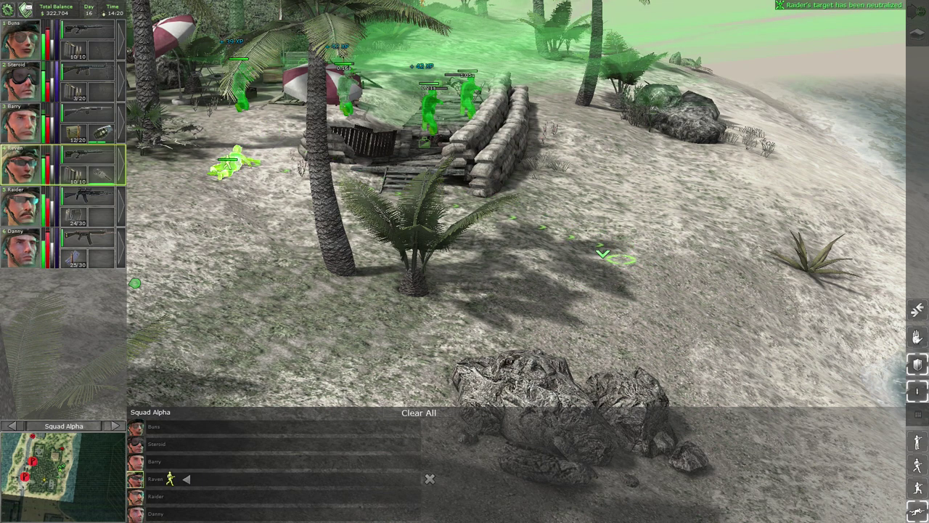
{"action": "key", "text": "space"}
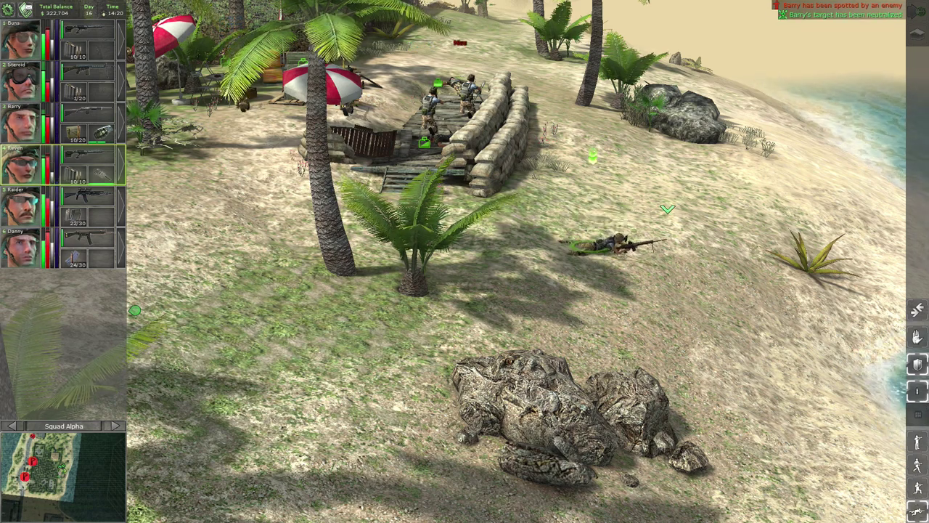
{"action": "key", "text": "Right"}
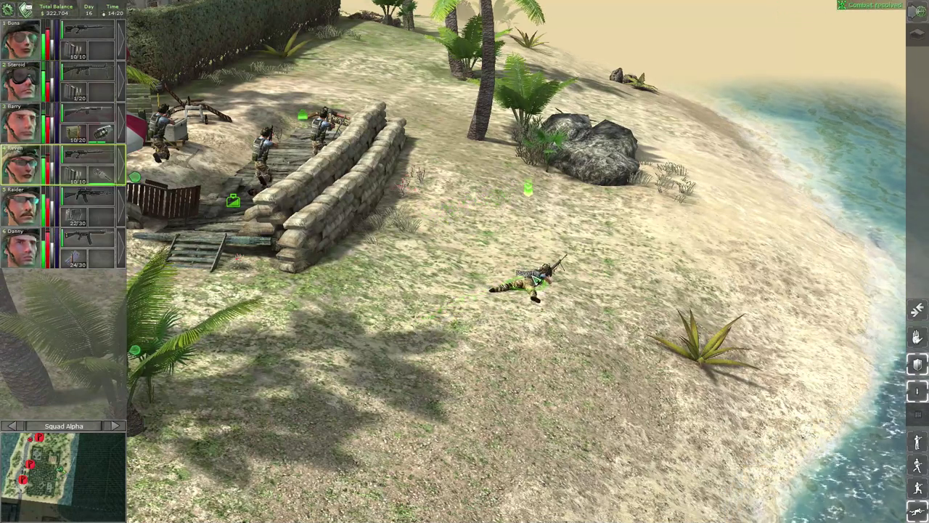
Survey the shoreline and camp, then plan Barry's moves past the palm to the hedge.
{"action": "key", "text": "Right"}
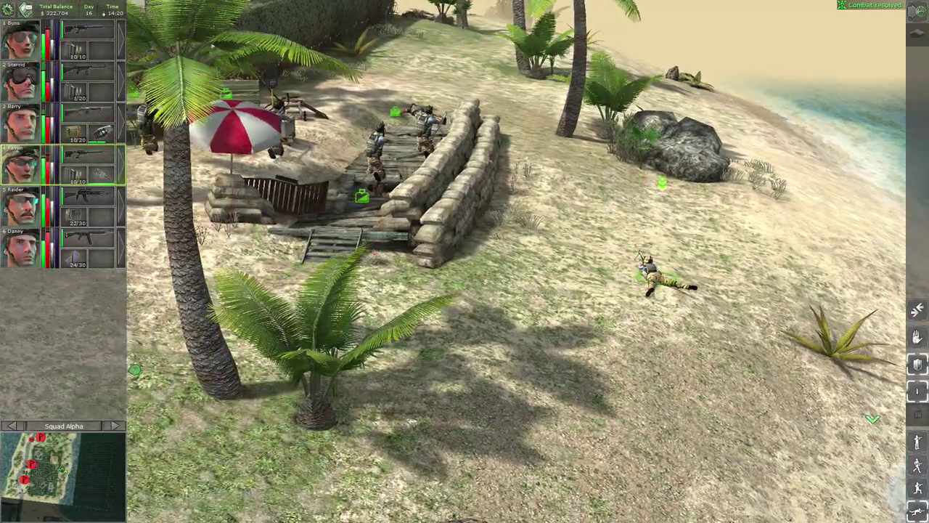
{"action": "scroll", "coordinate": [543, 420], "scroll_direction": "up", "scroll_amount": 3}
{"action": "key", "text": "1"}
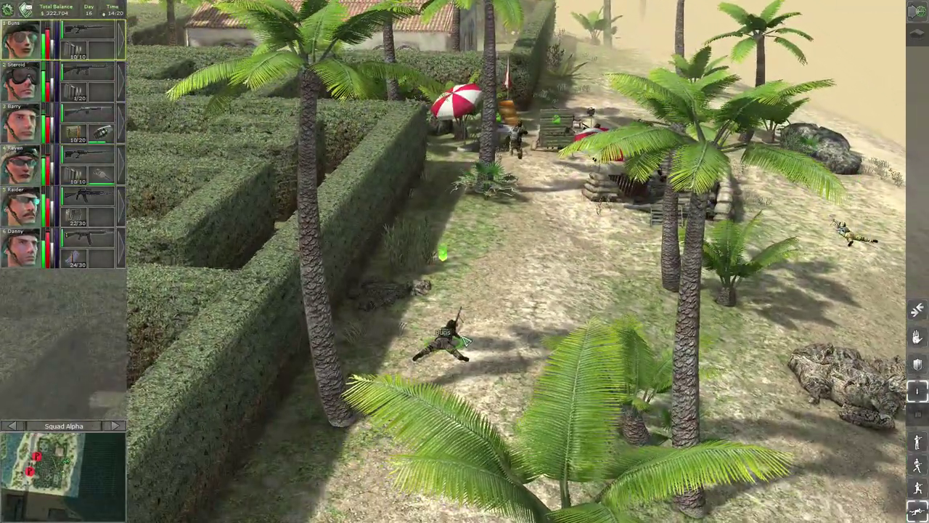
{"action": "key", "text": "Up"}
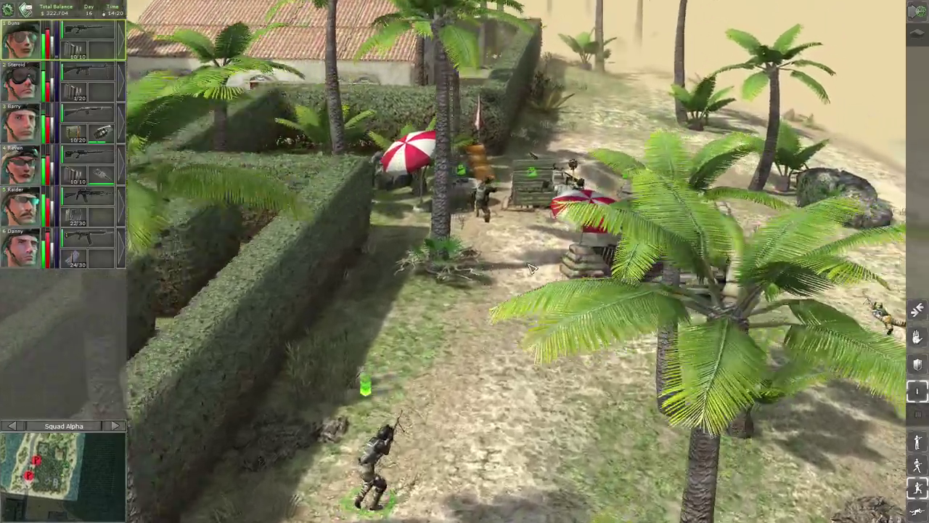
{"action": "key", "text": "Up"}
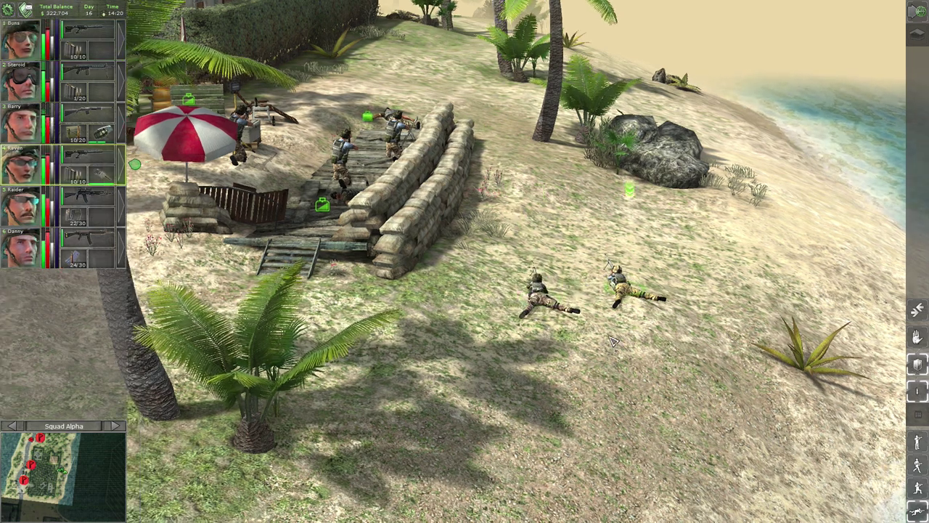
{"action": "key", "text": "a"}
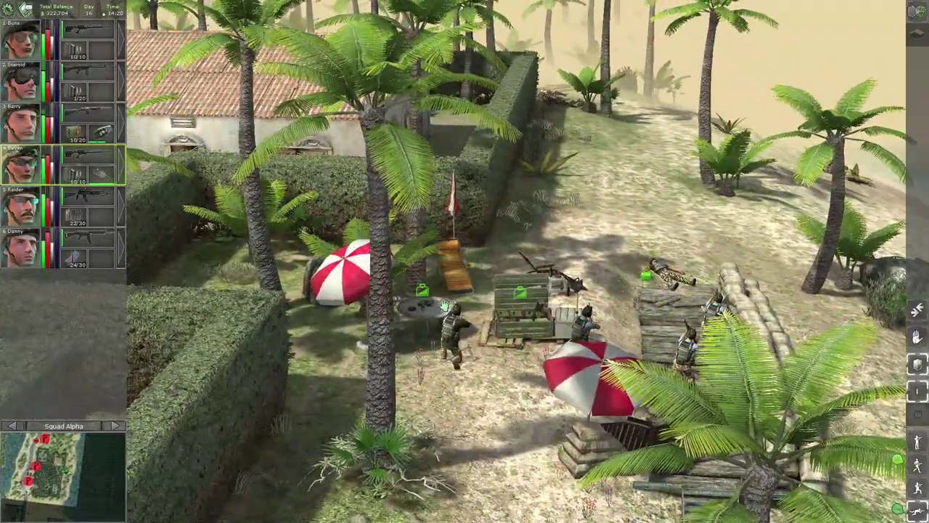
{"action": "key", "text": "a"}
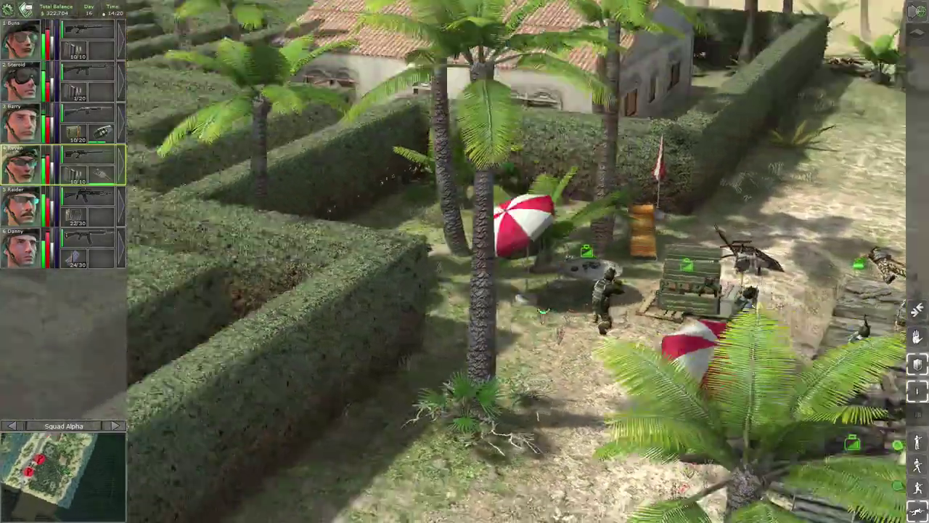
{"action": "key", "text": "a"}
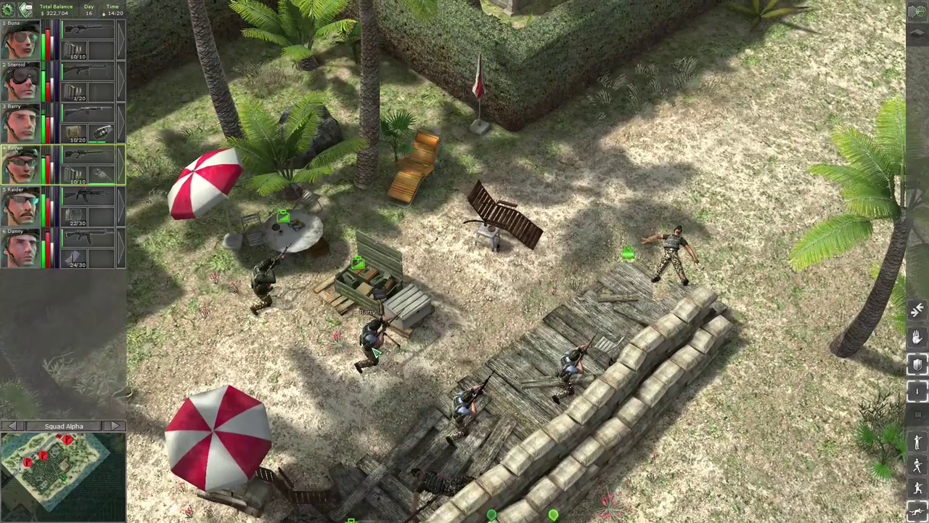
{"action": "scroll", "coordinate": [368, 319], "scroll_direction": "up", "scroll_amount": 3}
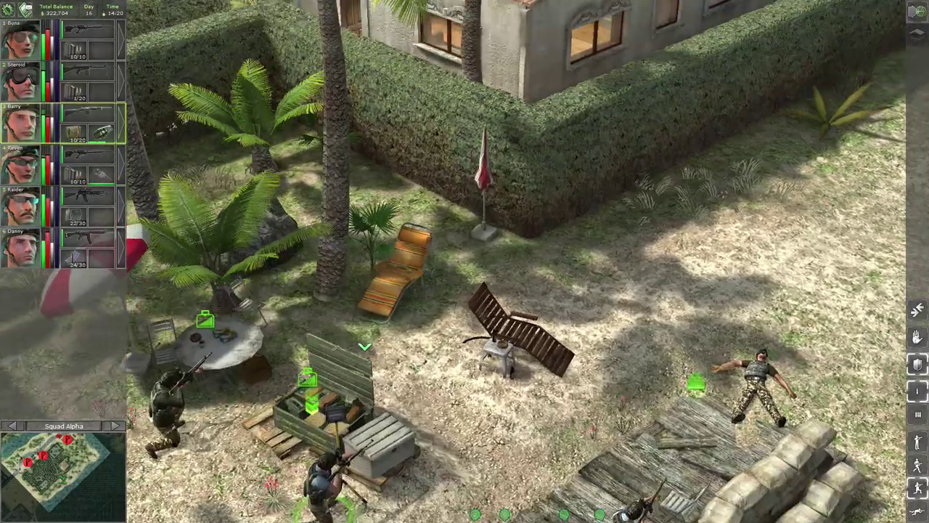
{"action": "scroll", "coordinate": [370, 341], "scroll_direction": "down", "scroll_amount": 3}
{"action": "scroll", "coordinate": [375, 360], "scroll_direction": "up", "scroll_amount": 3}
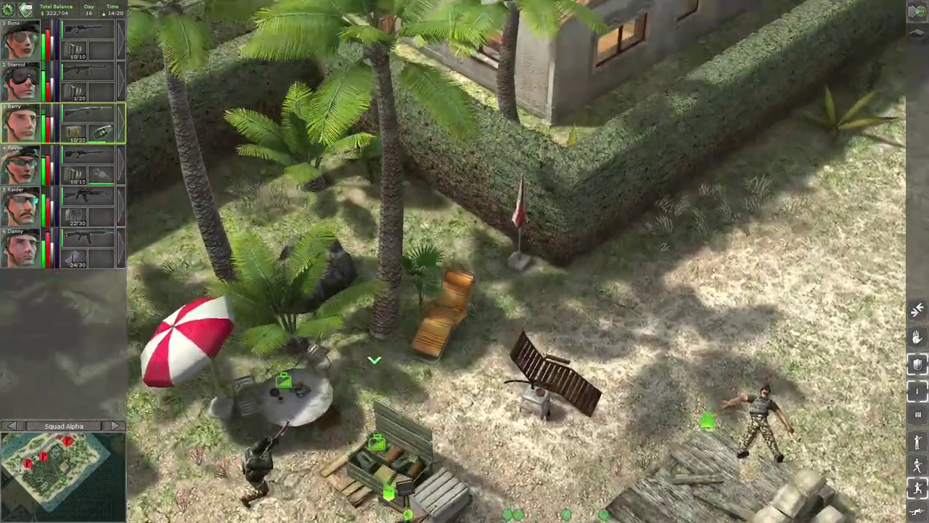
{"action": "scroll", "coordinate": [375, 360], "scroll_direction": "up", "scroll_amount": 2}
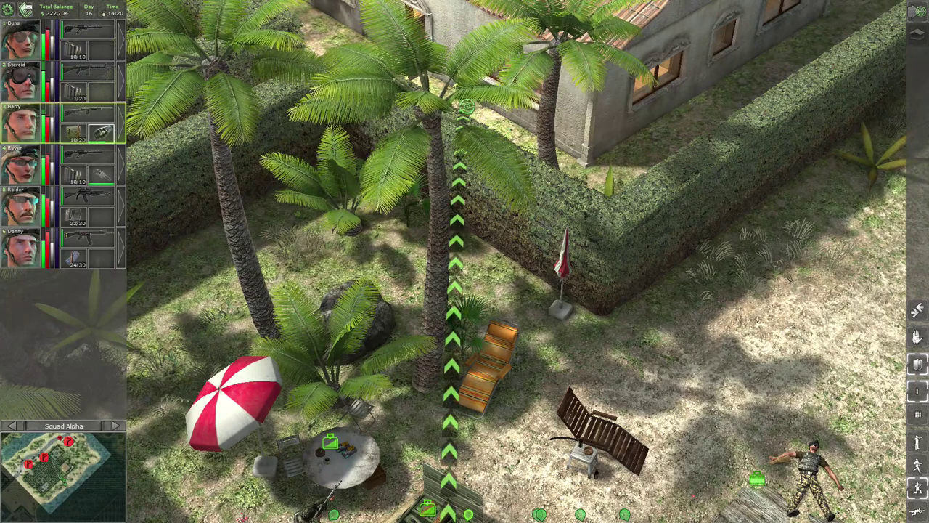
{"action": "key", "text": "Right"}
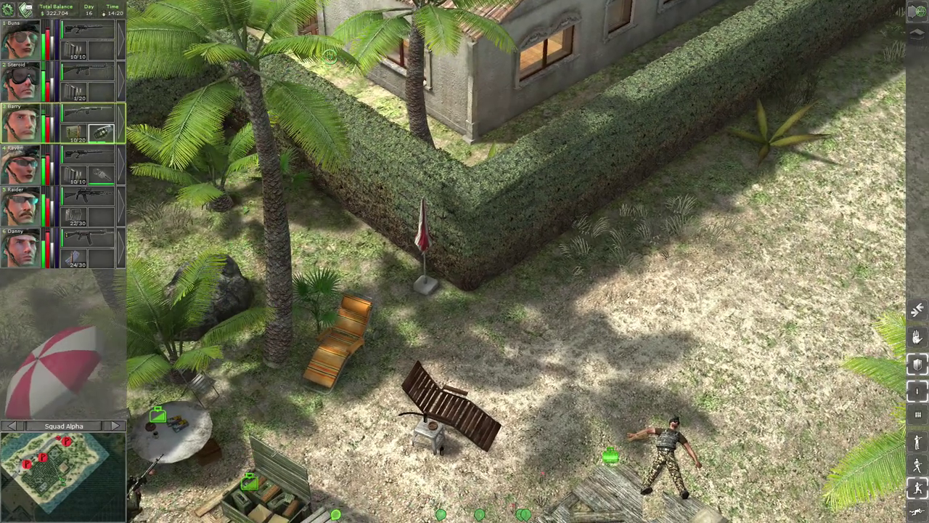
{"action": "left_click", "coordinate": [331, 55]}
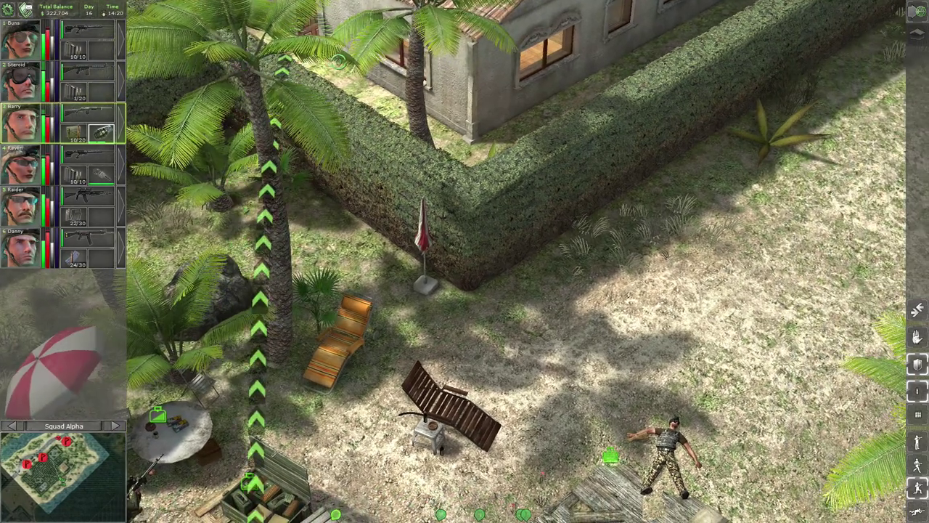
{"action": "left_click", "coordinate": [336, 65]}
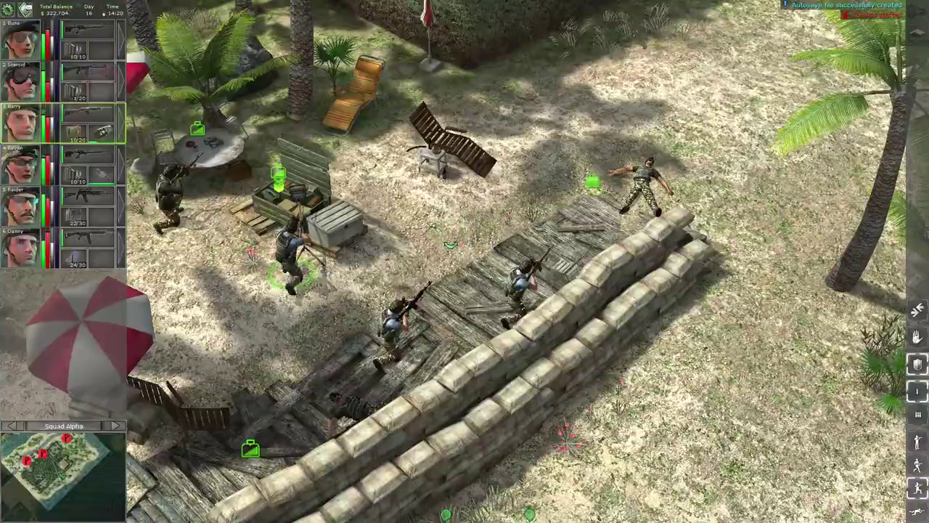
{"action": "scroll", "coordinate": [472, 291], "scroll_direction": "up", "scroll_amount": 5}
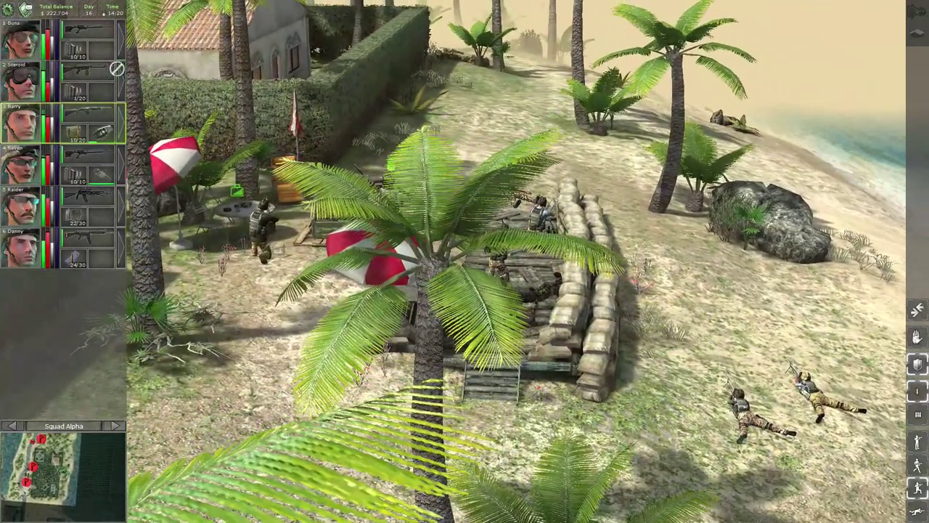
Reload Steroid's, Barry's, Raider's and Danny's weapons to full magazines.
{"action": "left_click", "coordinate": [77, 90]}
{"action": "left_click", "coordinate": [76, 132]}
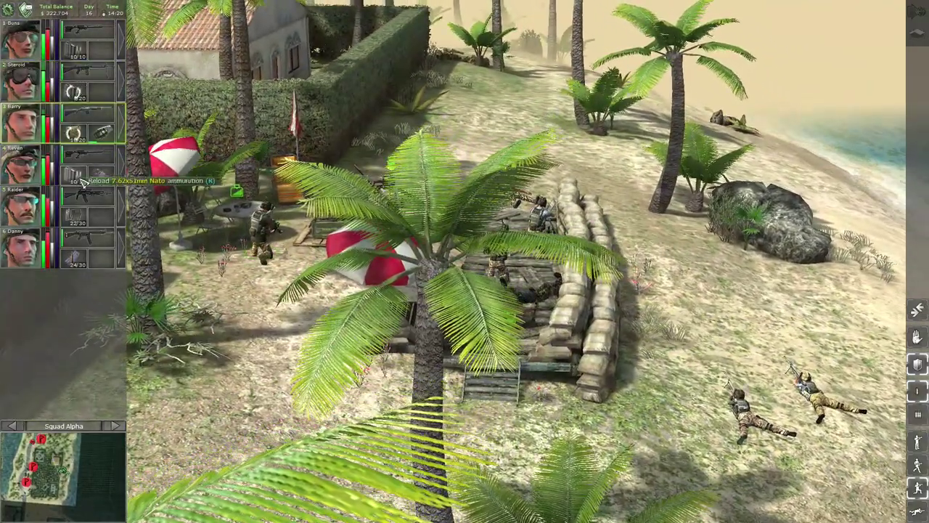
{"action": "left_click", "coordinate": [77, 216]}
{"action": "left_click", "coordinate": [75, 257]}
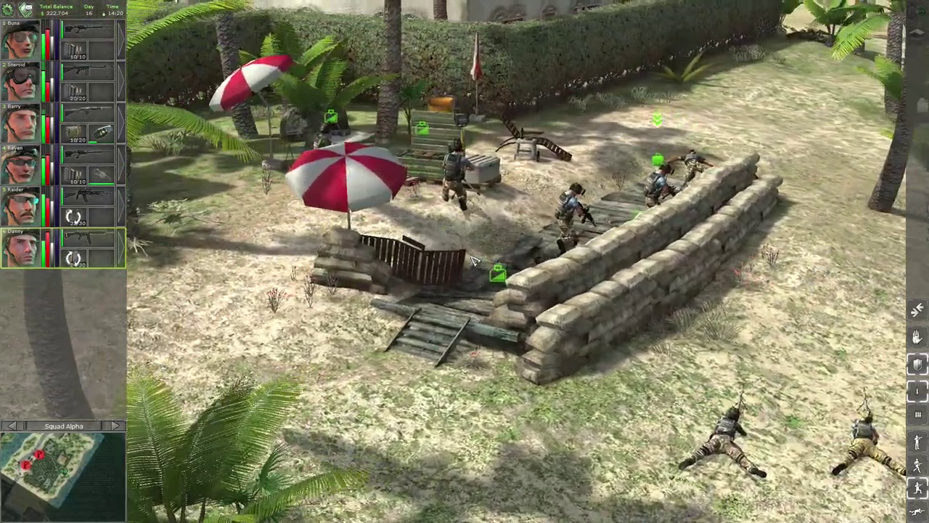
{"action": "scroll", "coordinate": [473, 260], "scroll_direction": "up", "scroll_amount": 2}
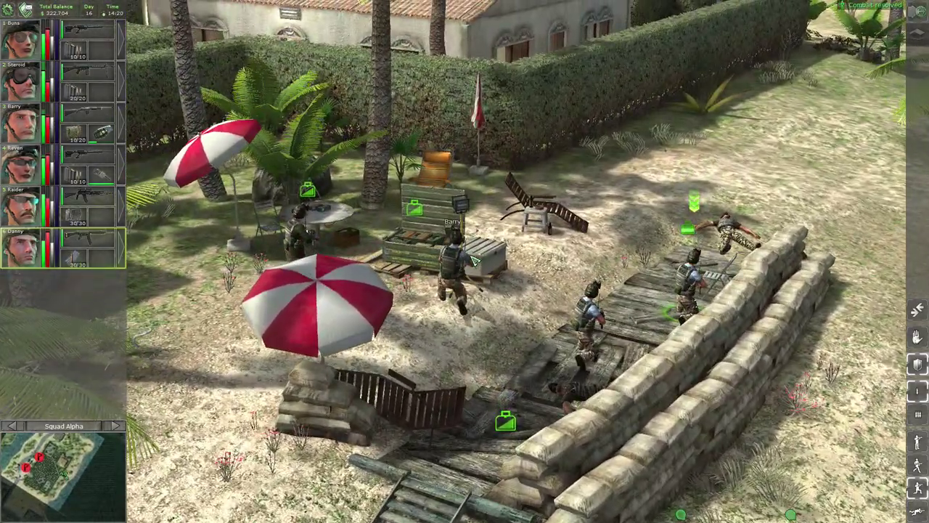
Scout the hedge maze, its stone pedestals and the villa.
{"action": "key", "text": "Up"}
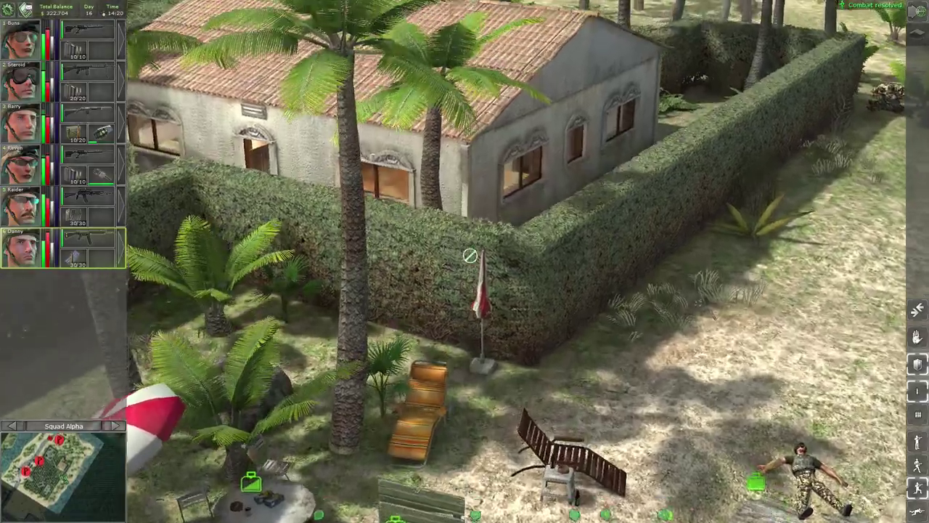
{"action": "key", "text": "e"}
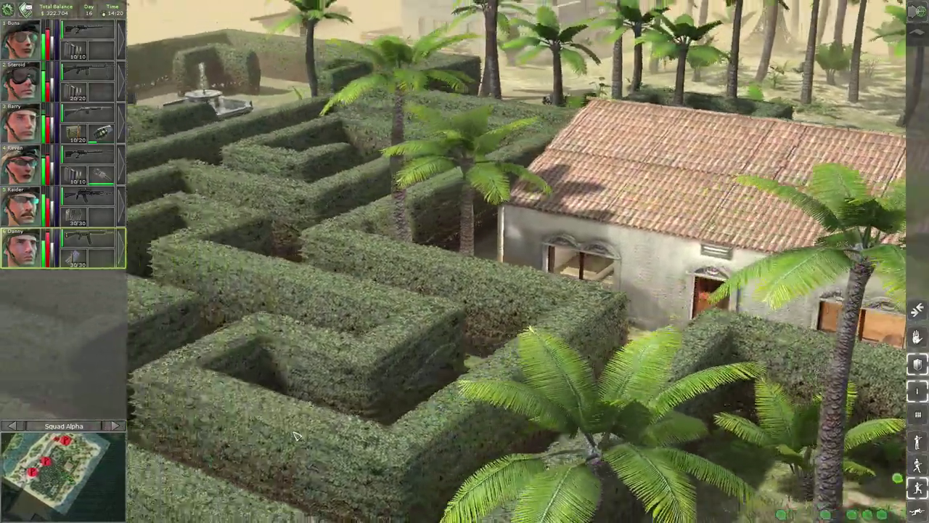
{"action": "scroll", "coordinate": [477, 427], "scroll_direction": "up", "scroll_amount": 3}
{"action": "scroll", "coordinate": [477, 427], "scroll_direction": "down", "scroll_amount": 3}
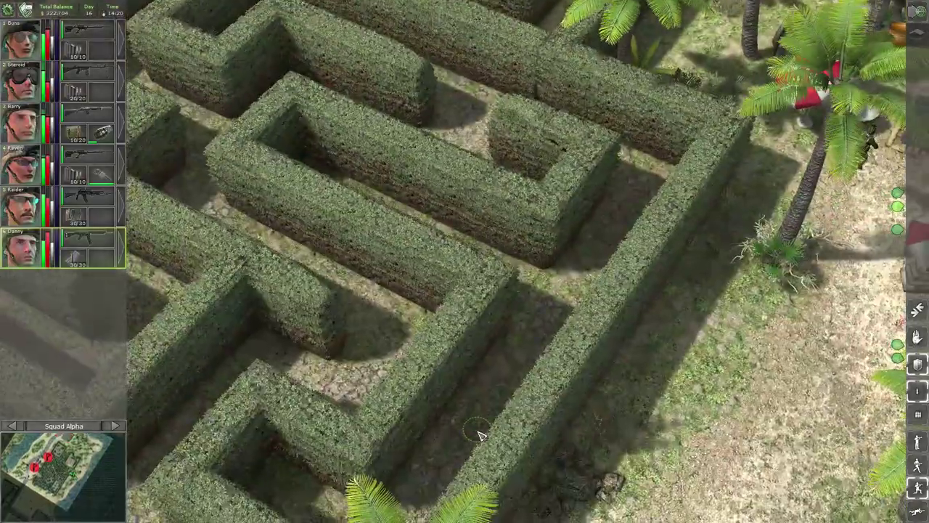
{"action": "scroll", "coordinate": [475, 425], "scroll_direction": "up", "scroll_amount": 3}
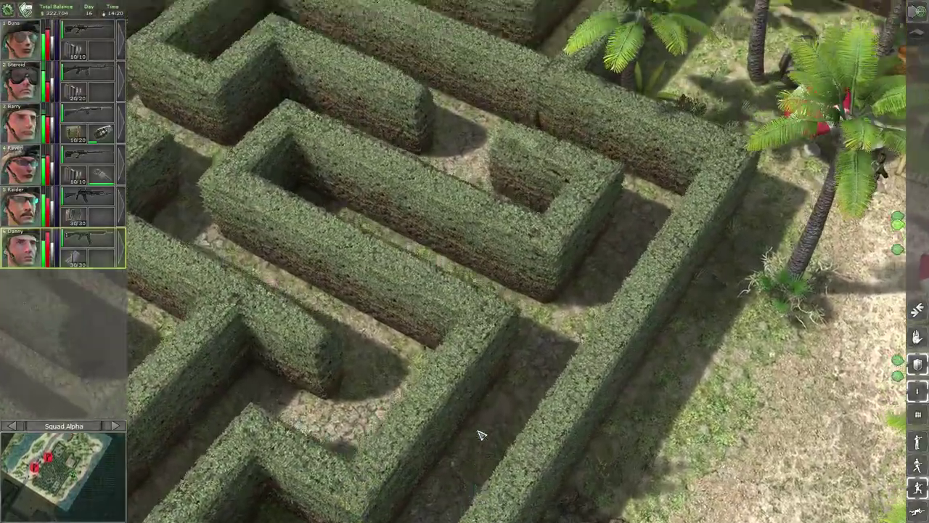
{"action": "key", "text": "Up"}
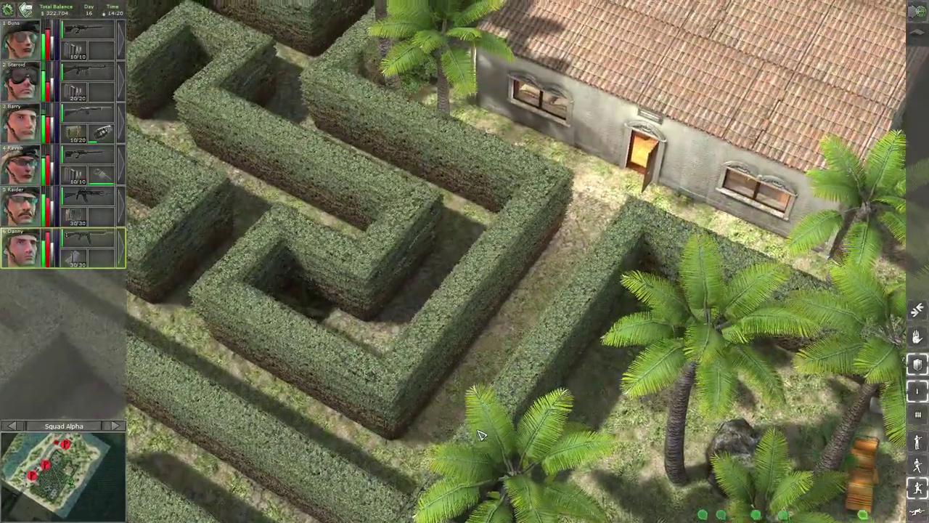
{"action": "scroll", "coordinate": [477, 430], "scroll_direction": "up", "scroll_amount": 3}
{"action": "key", "text": "e"}
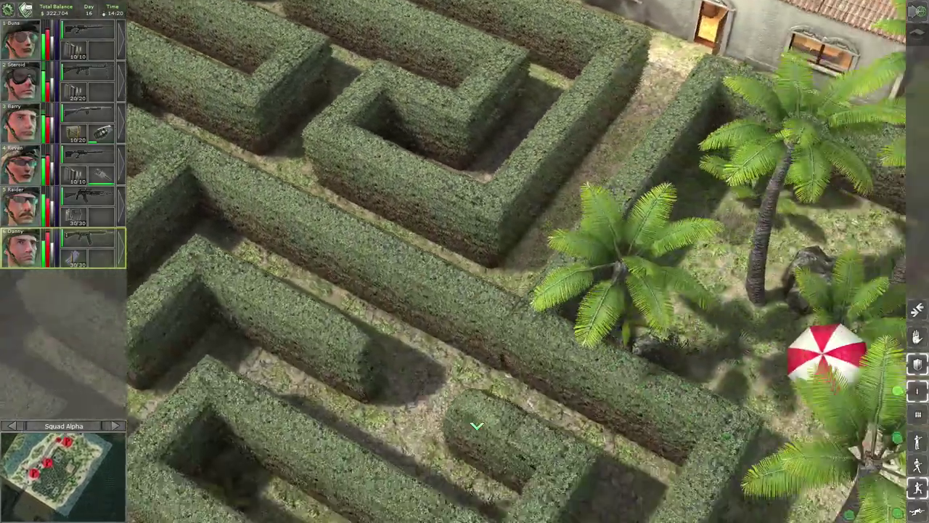
{"action": "key", "text": "Down"}
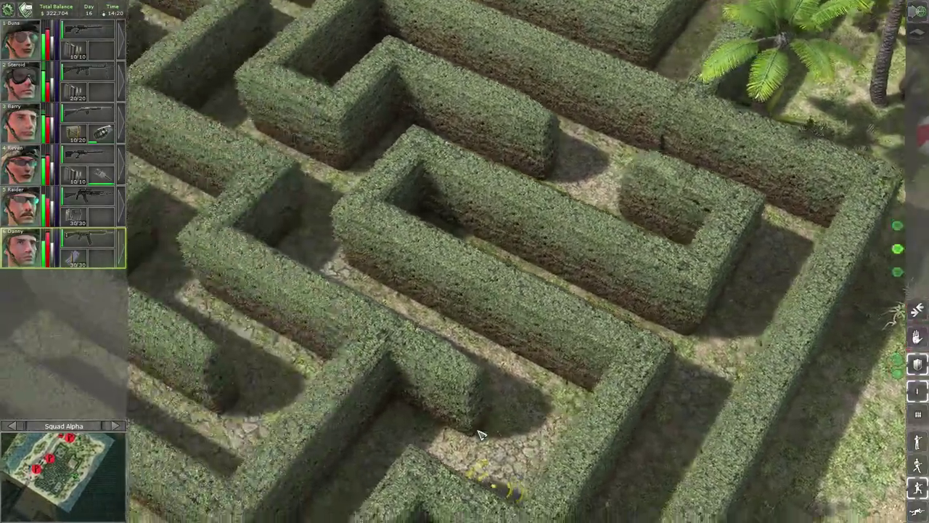
{"action": "key", "text": "Down"}
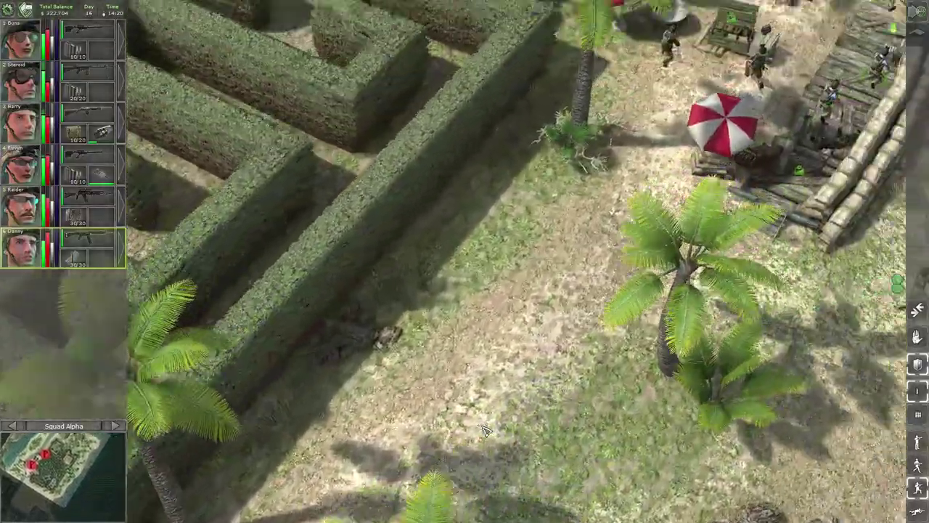
{"action": "key", "text": "Down"}
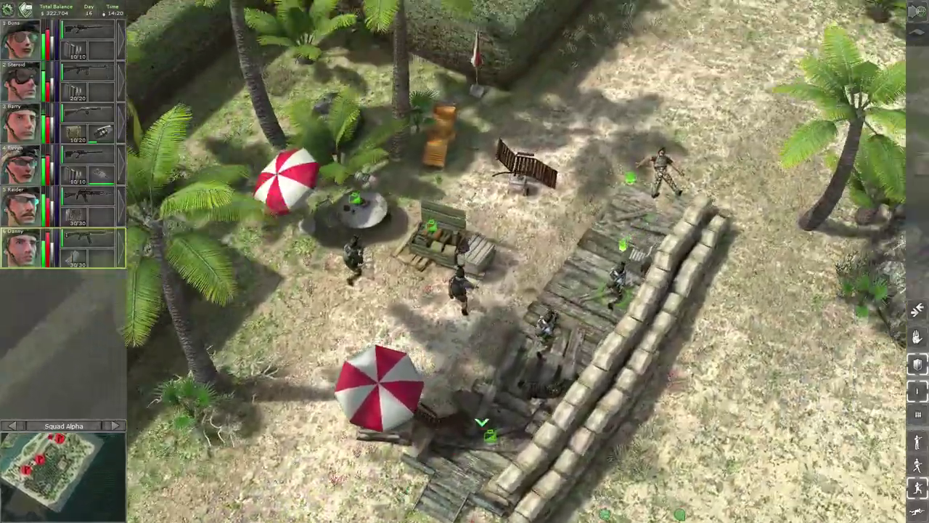
{"action": "scroll", "coordinate": [485, 430], "scroll_direction": "up", "scroll_amount": 2}
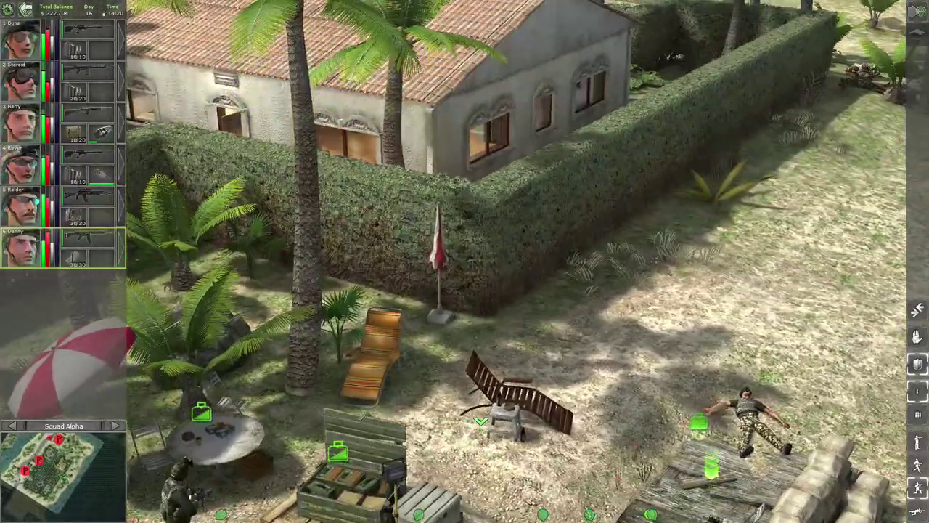
{"action": "scroll", "coordinate": [480, 420], "scroll_direction": "down", "scroll_amount": 2}
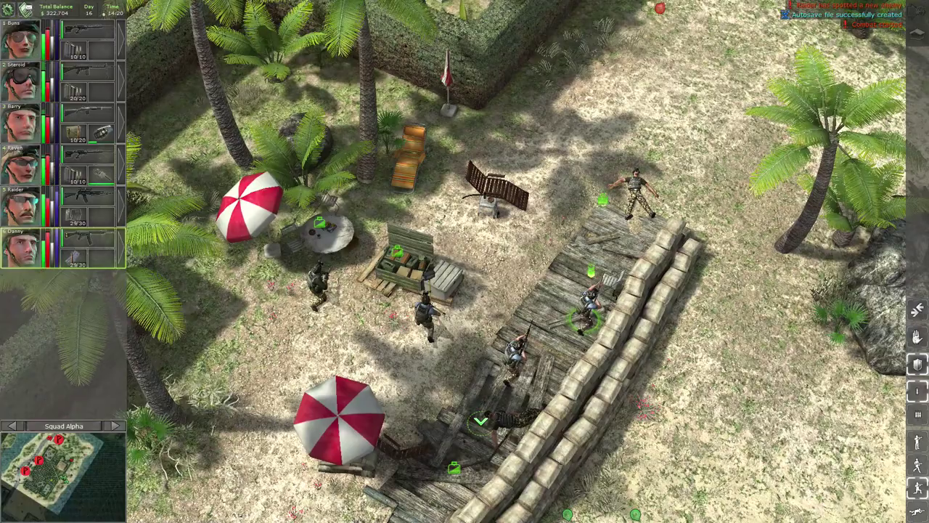
{"action": "scroll", "coordinate": [480, 421], "scroll_direction": "up", "scroll_amount": 3}
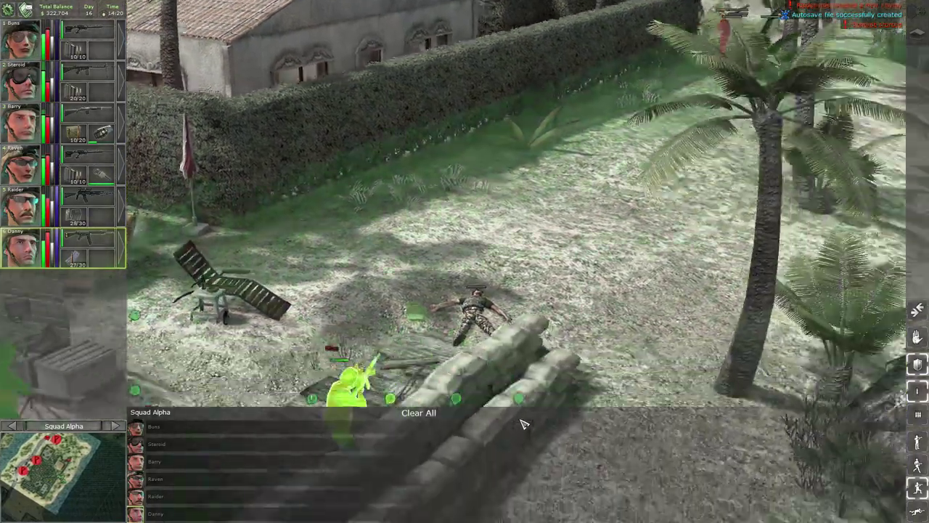
Resume play and watch the bunker squad until the last enemy falls and combat resolves.
{"action": "key", "text": "Right"}
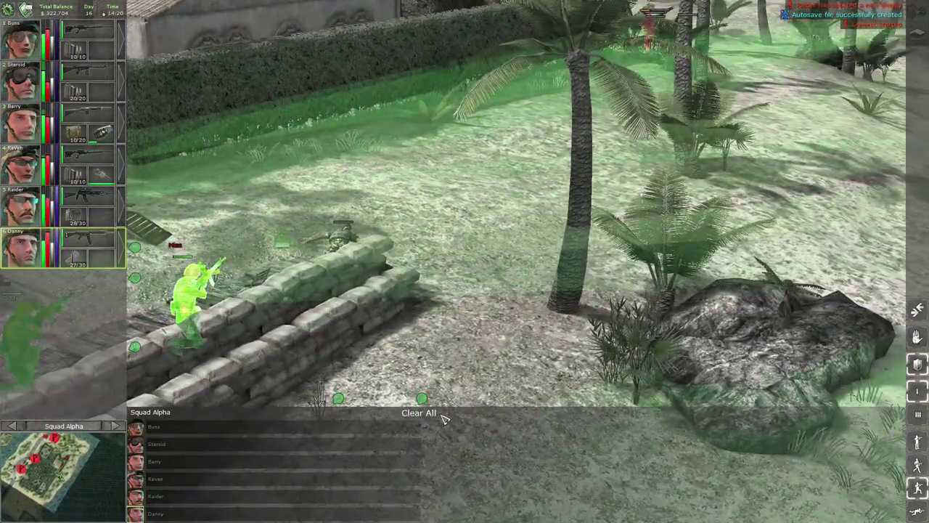
{"action": "key", "text": "Left"}
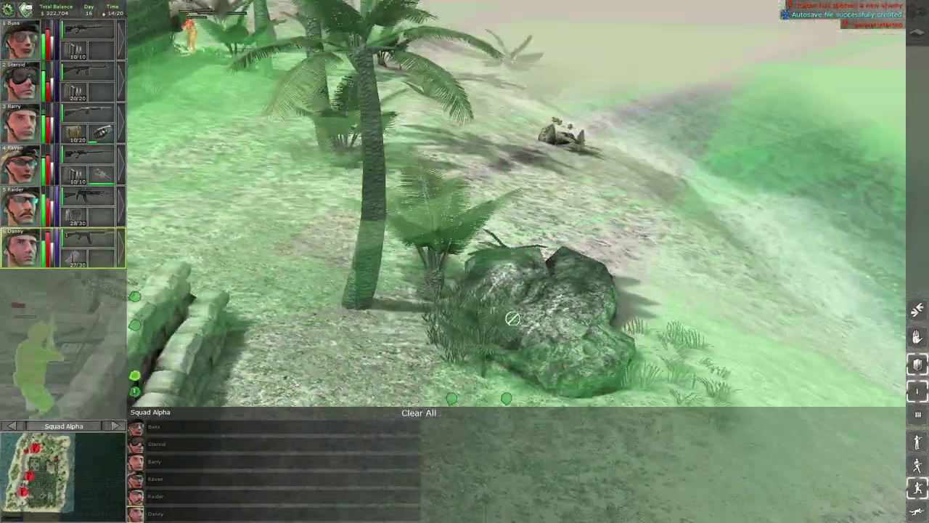
{"action": "key", "text": "space"}
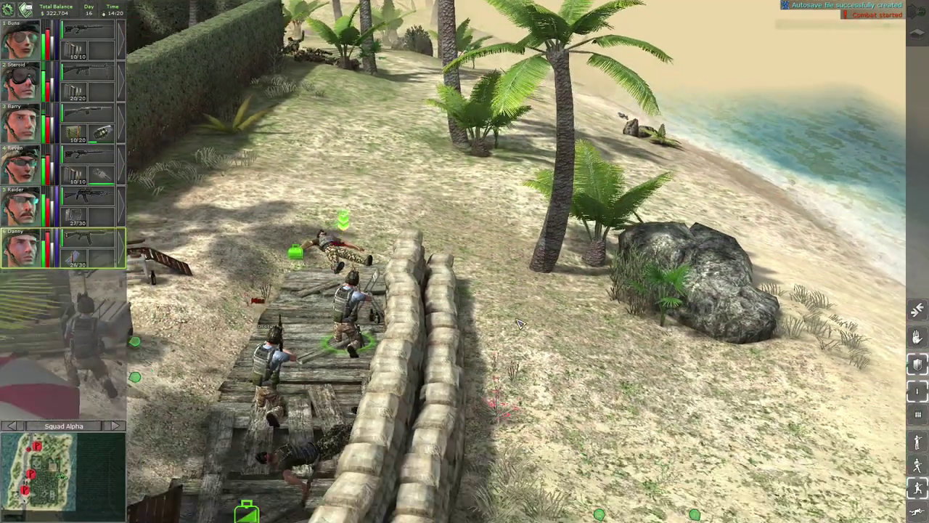
{"action": "key", "text": "Right"}
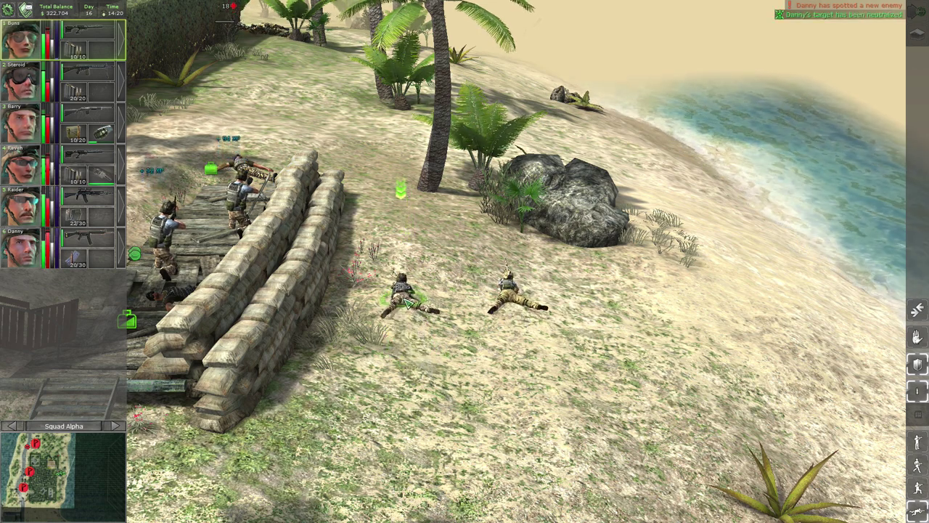
{"action": "scroll", "coordinate": [409, 304], "scroll_direction": "up", "scroll_amount": 3}
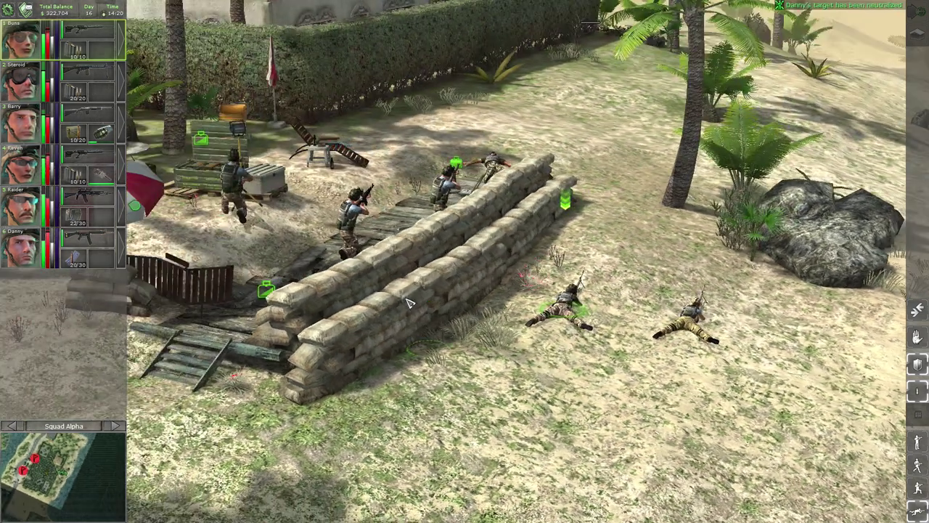
{"action": "key", "text": "Right"}
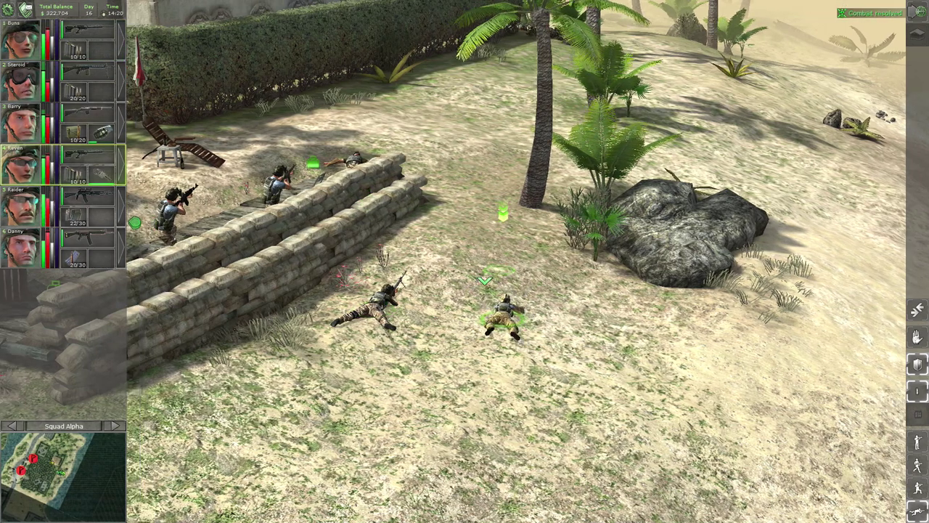
{"action": "key", "text": "Left"}
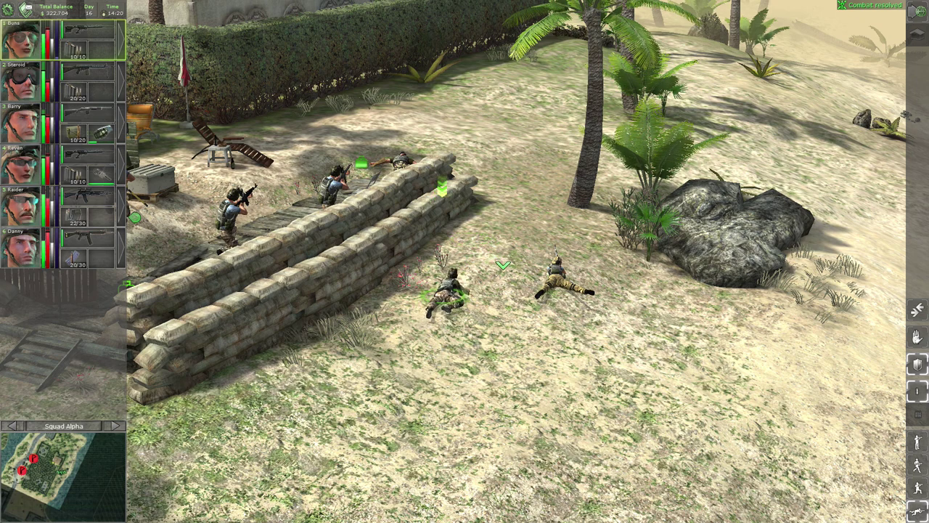
{"action": "key", "text": "Left"}
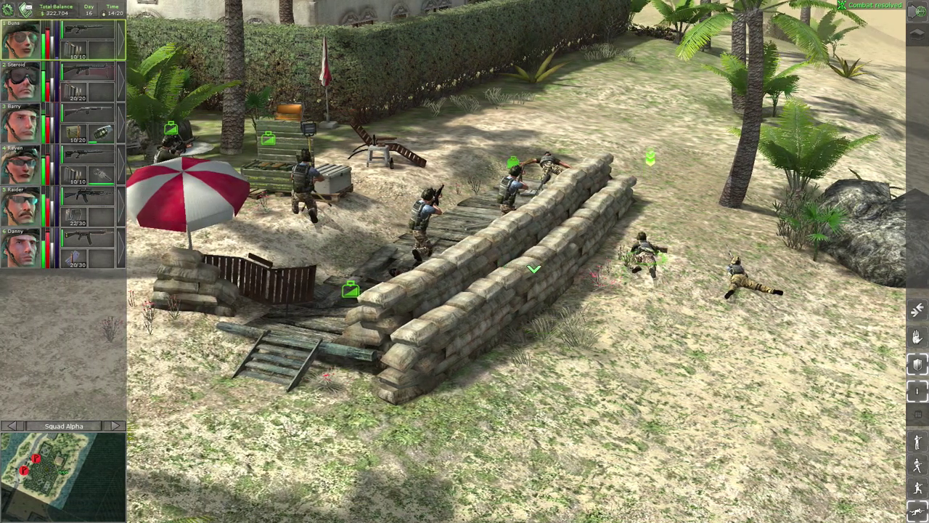
{"action": "key", "text": "Right"}
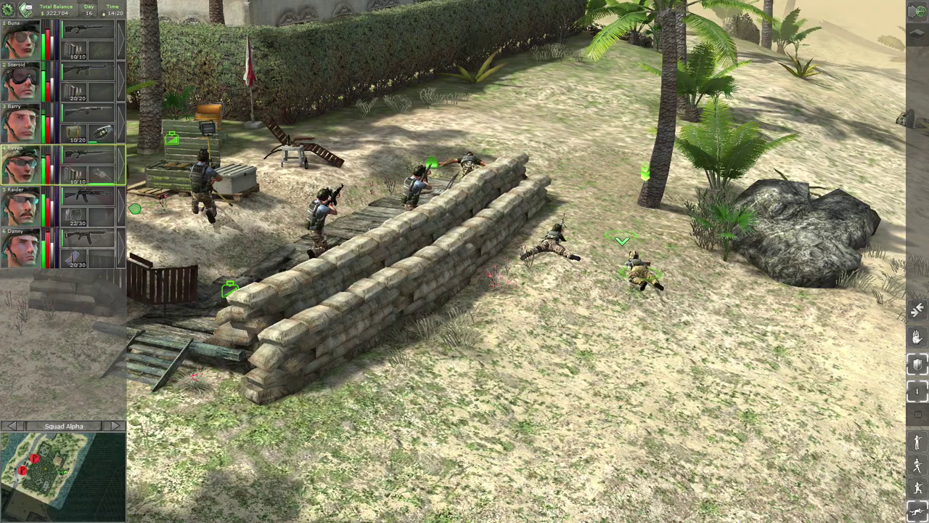
{"action": "key", "text": "Left"}
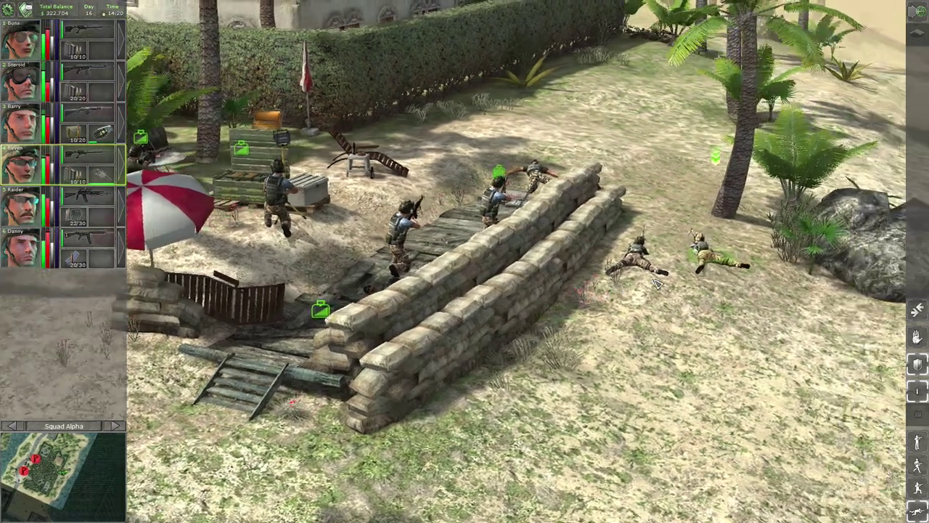
{"action": "scroll", "coordinate": [632, 280], "scroll_direction": "up", "scroll_amount": 3}
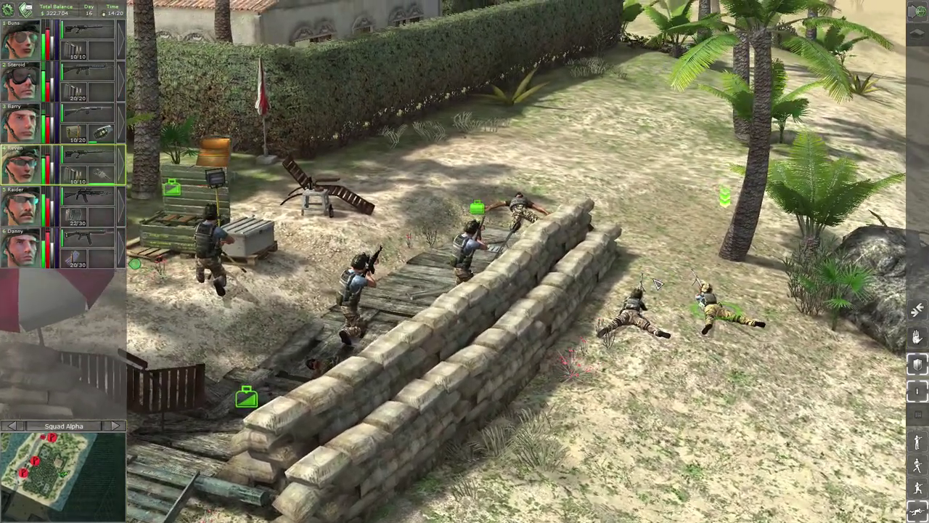
{"action": "key", "text": "Left"}
{"action": "scroll", "coordinate": [716, 320], "scroll_direction": "up", "scroll_amount": 1}
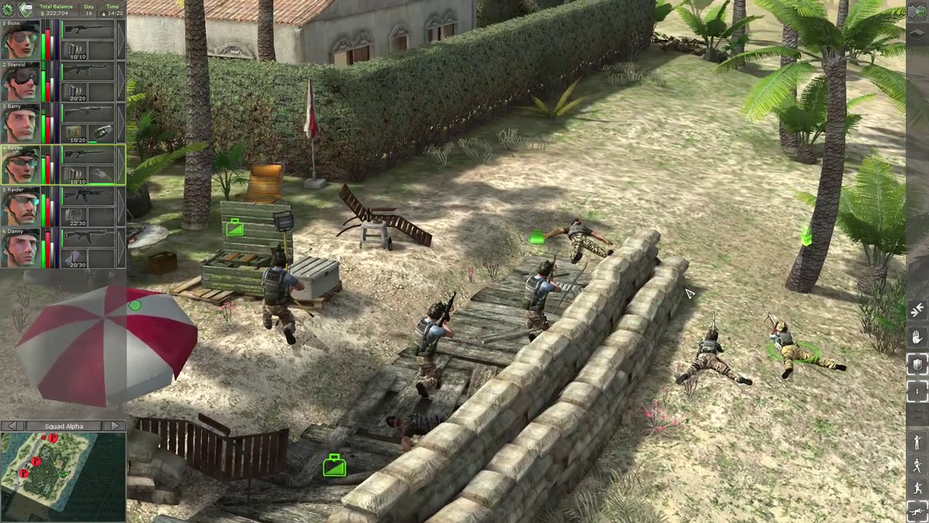
{"action": "key", "text": "Left"}
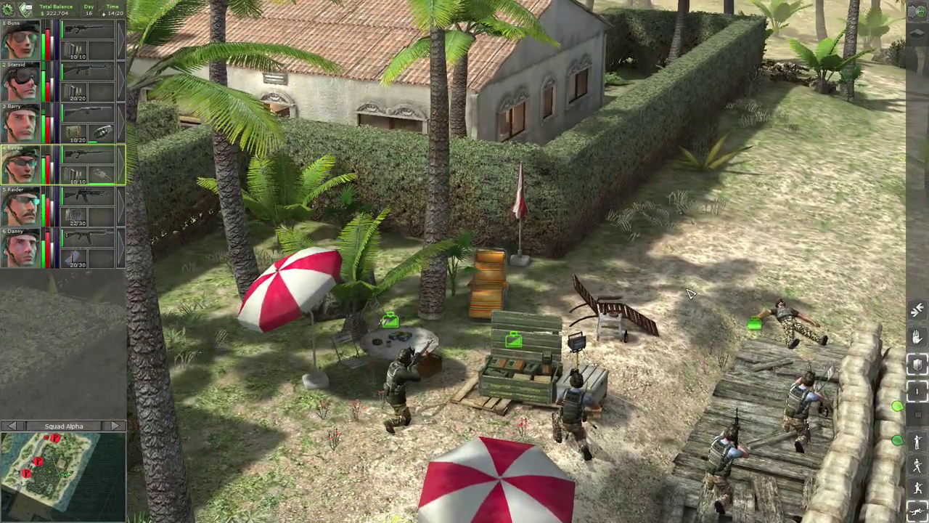
{"action": "key", "text": "Down"}
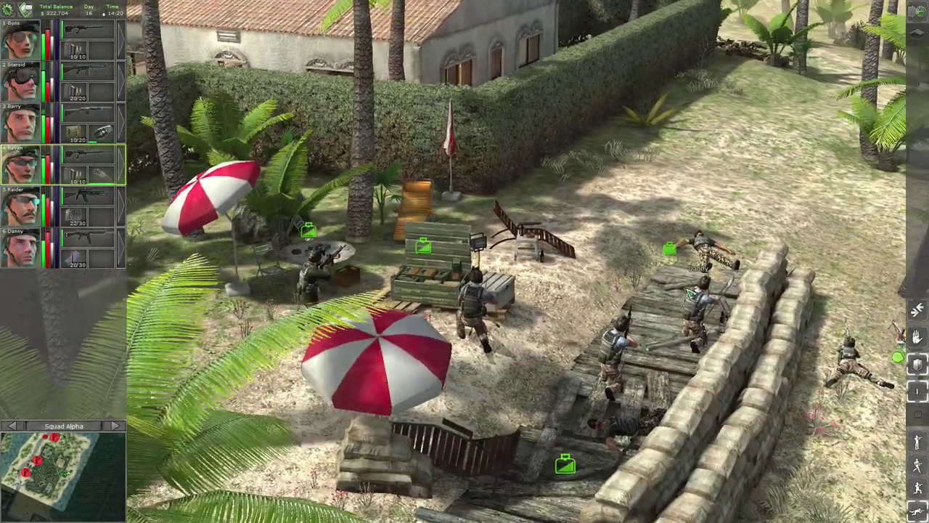
{"action": "key", "text": "Down"}
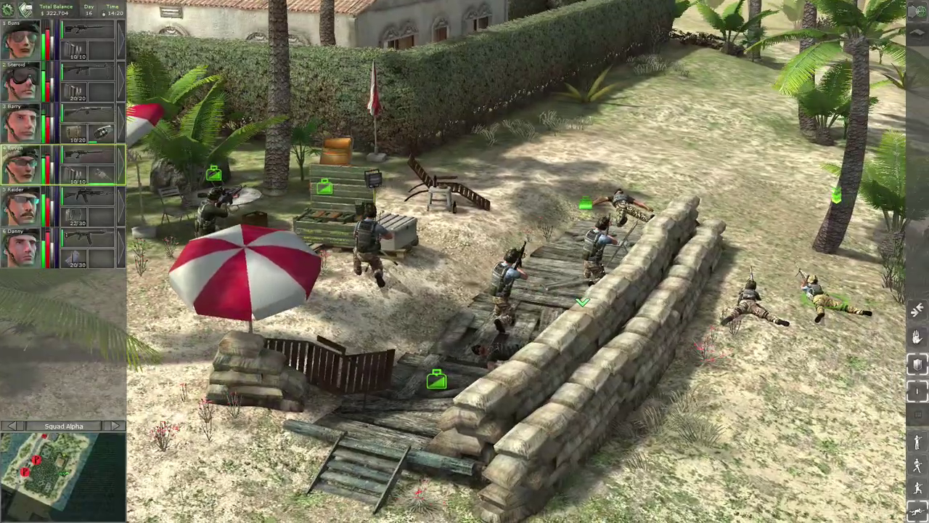
{"action": "scroll", "coordinate": [587, 311], "scroll_direction": "up", "scroll_amount": 3}
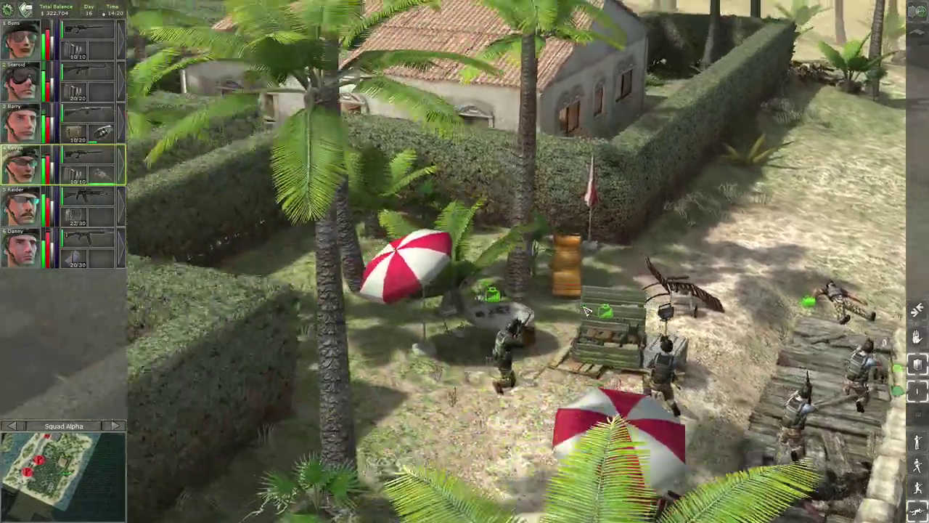
{"action": "key", "text": "Left"}
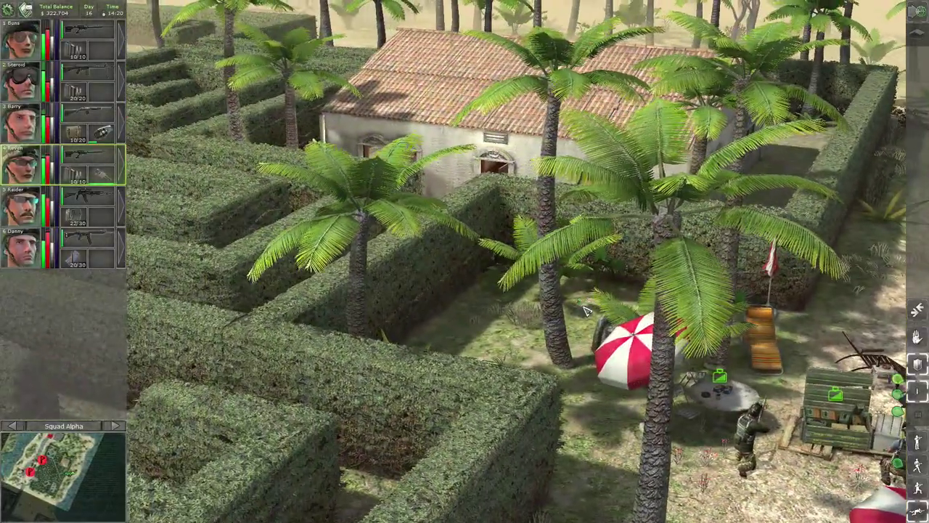
{"action": "key", "text": "Up"}
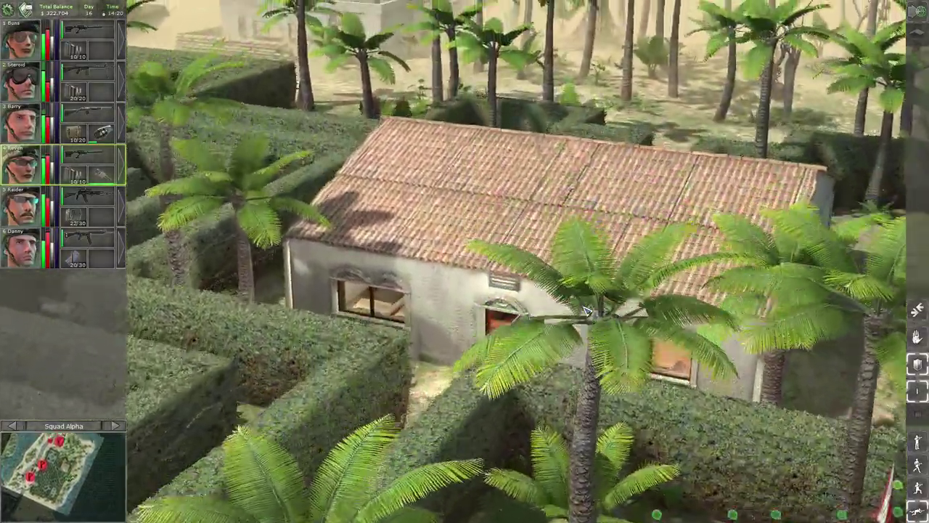
{"action": "key", "text": "Left"}
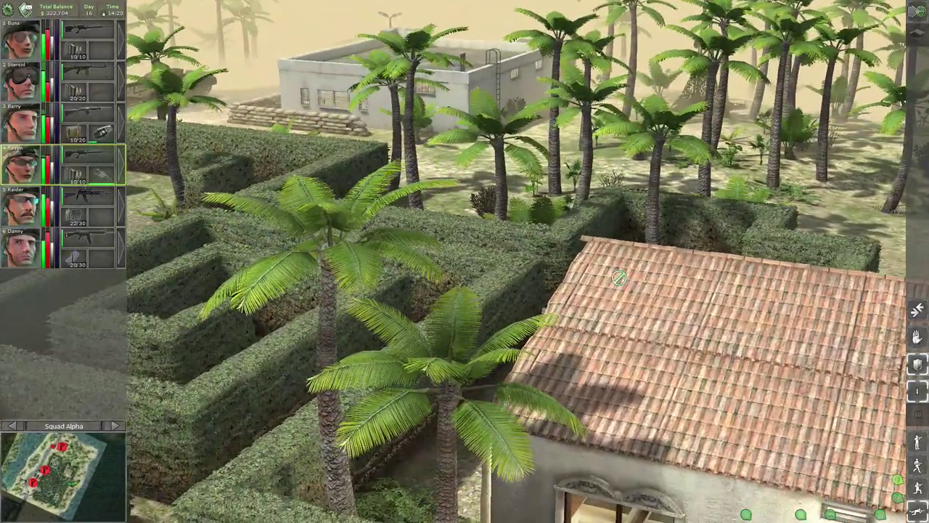
{"action": "key", "text": "Left"}
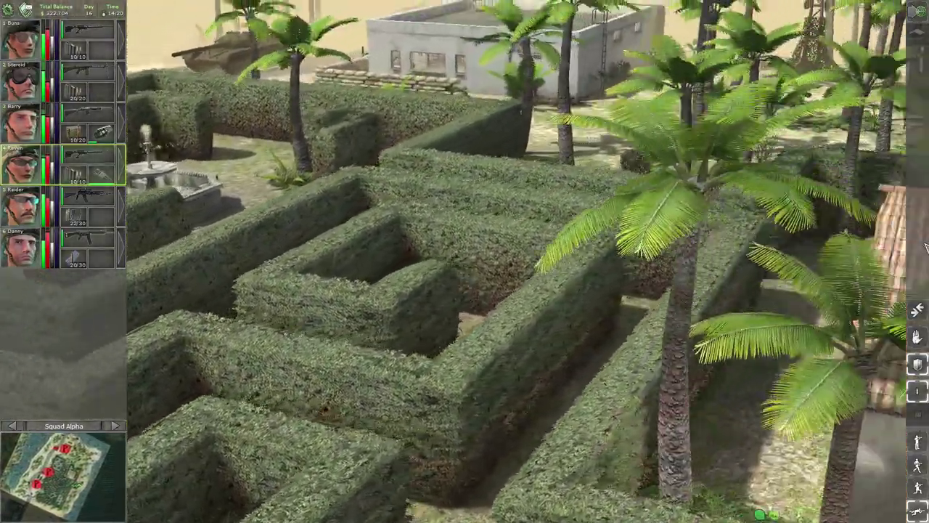
{"action": "key", "text": "Right"}
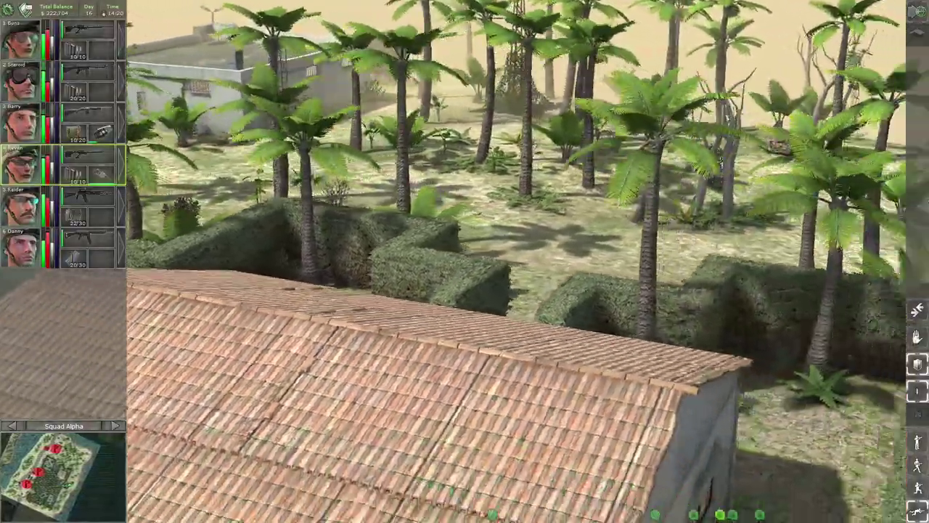
{"action": "key", "text": "Left"}
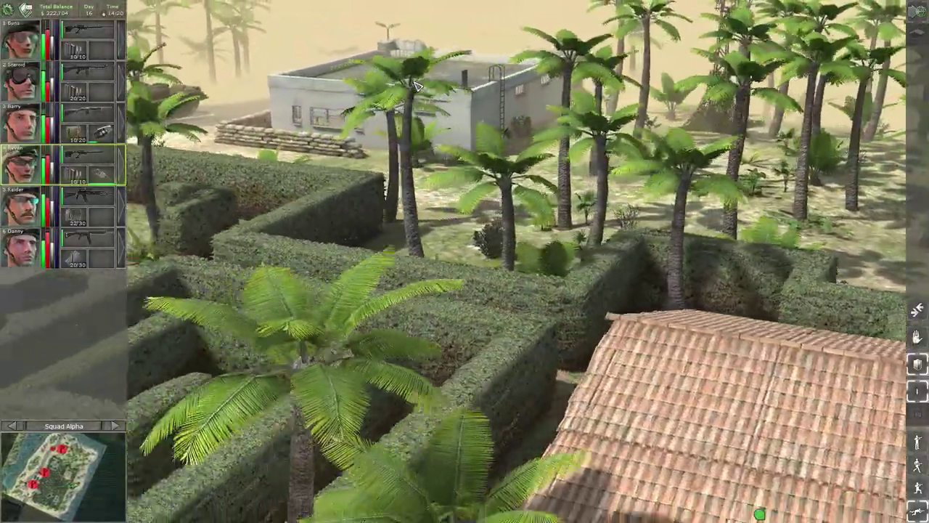
{"action": "key", "text": "Right"}
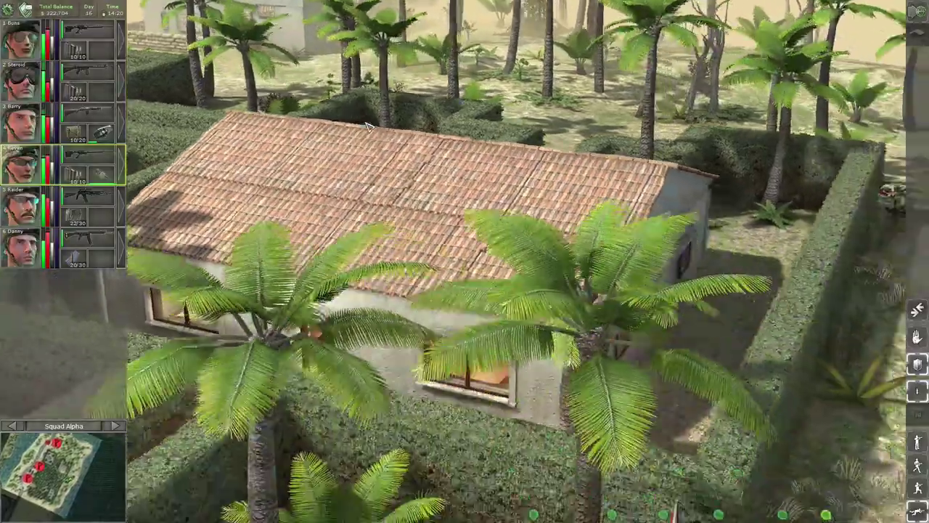
{"action": "key", "text": "Down"}
{"action": "key", "text": "Up"}
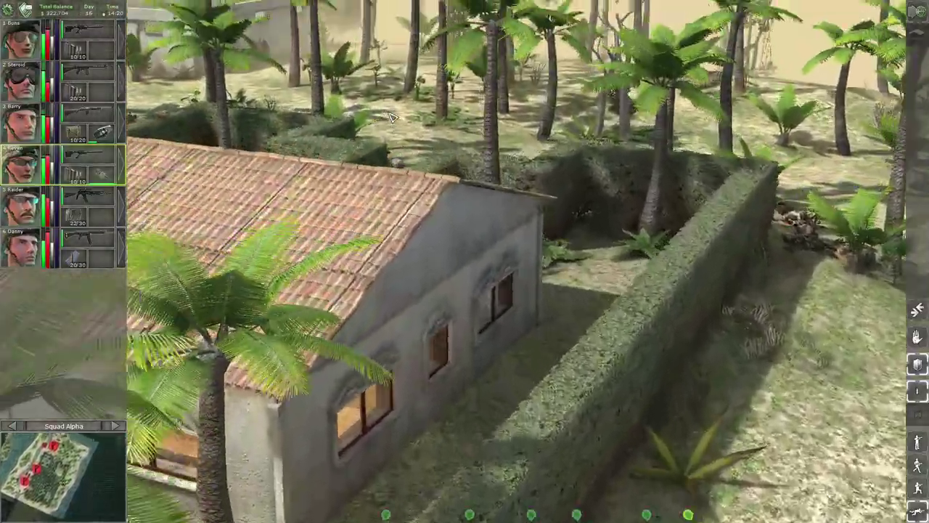
{"action": "key", "text": "Left"}
{"action": "key", "text": "Left"}
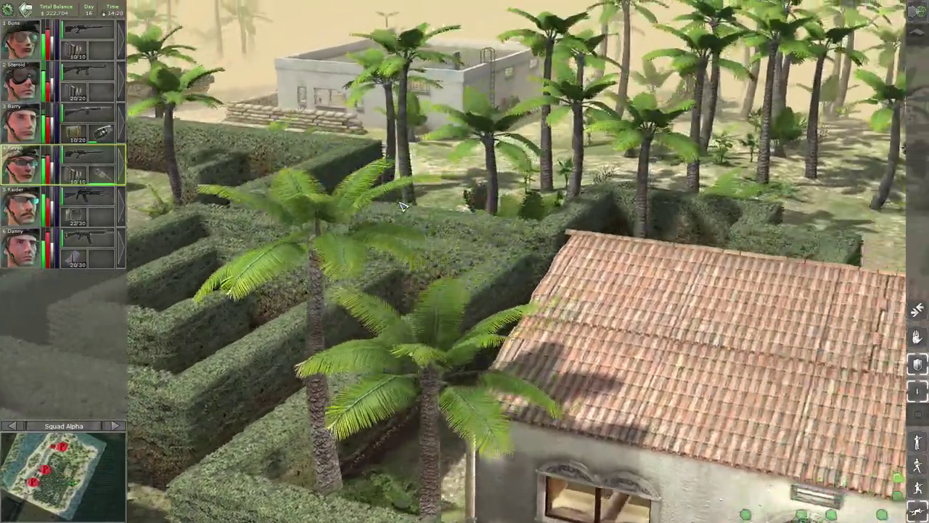
{"action": "key", "text": "Right"}
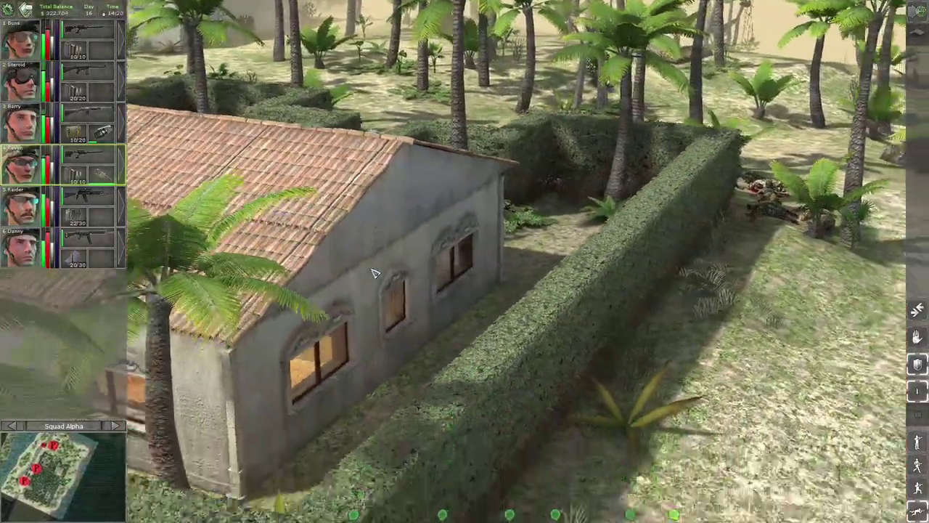
{"action": "key", "text": "Left"}
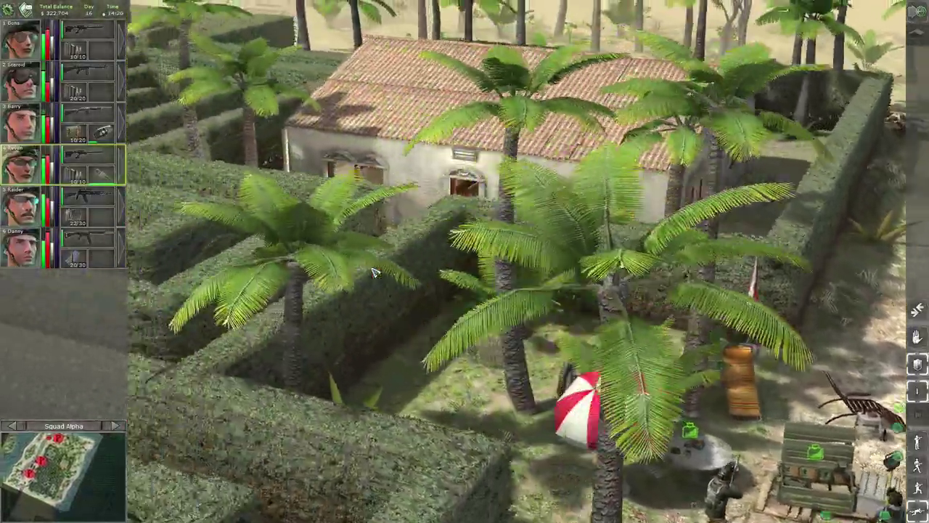
{"action": "key", "text": "Left"}
{"action": "scroll", "coordinate": [372, 272], "scroll_direction": "up", "scroll_amount": 3}
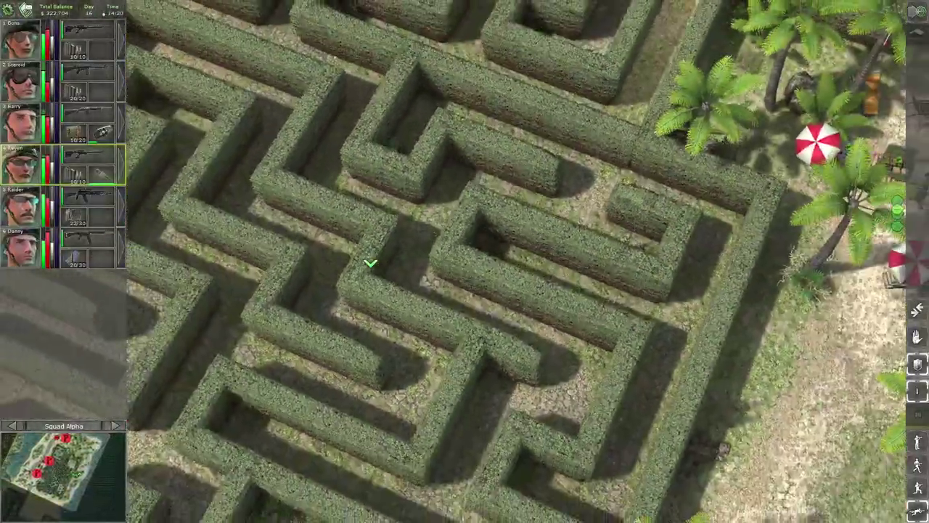
{"action": "key", "text": "Left"}
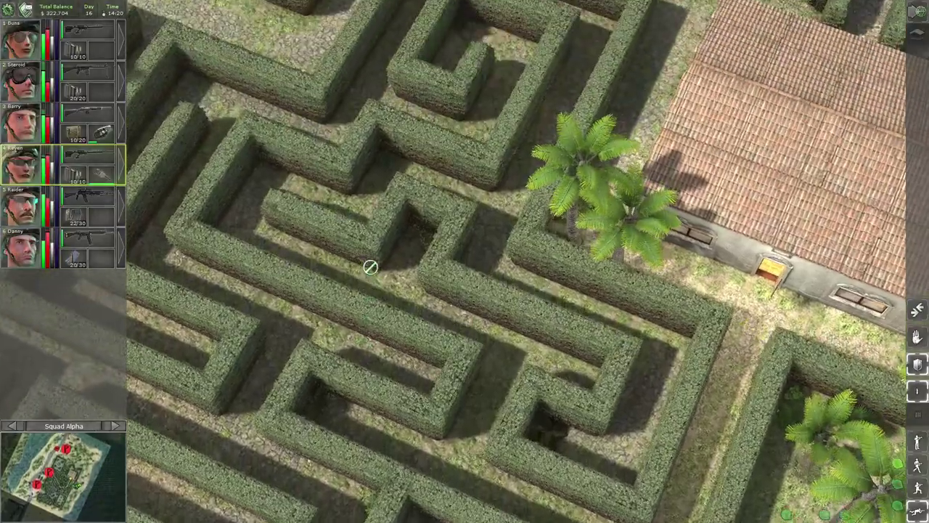
{"action": "key", "text": "Left"}
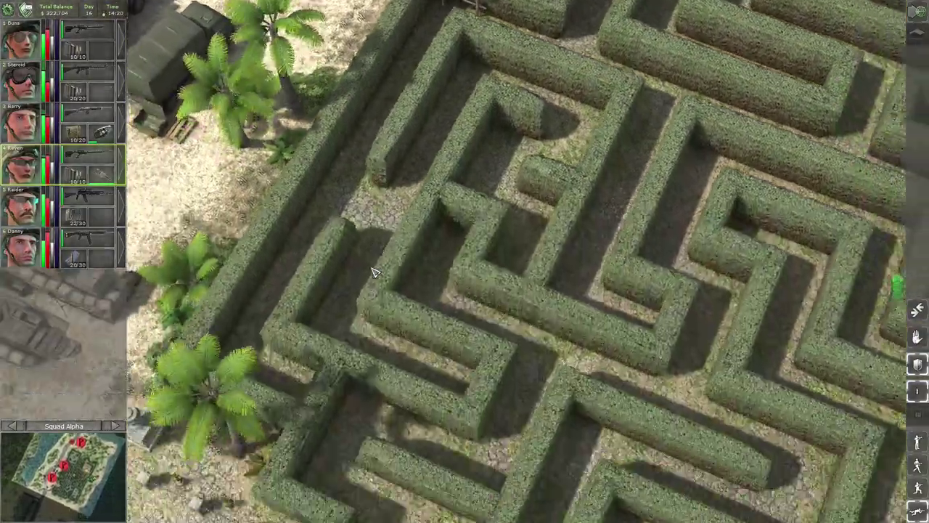
{"action": "key", "text": "Left"}
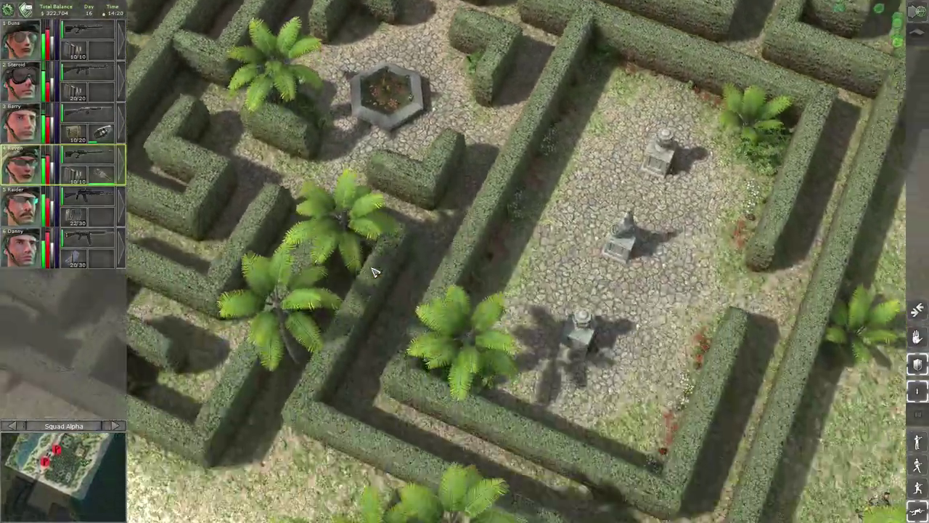